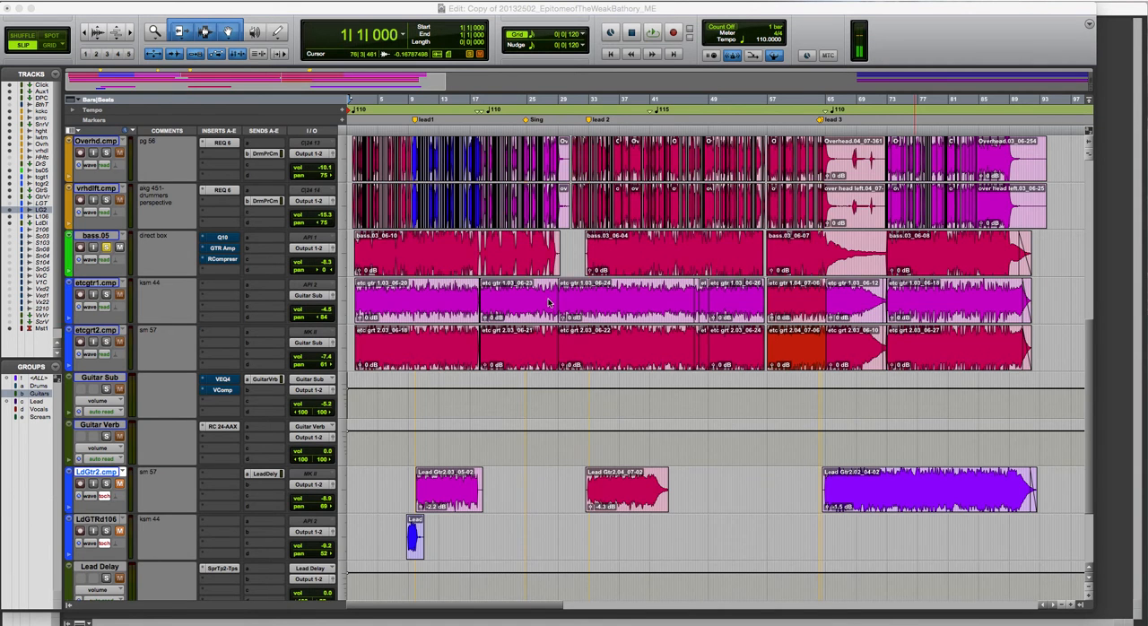
- Select the first clip on the bass.05 track and audition it
scroll(551, 300, "up", 6)
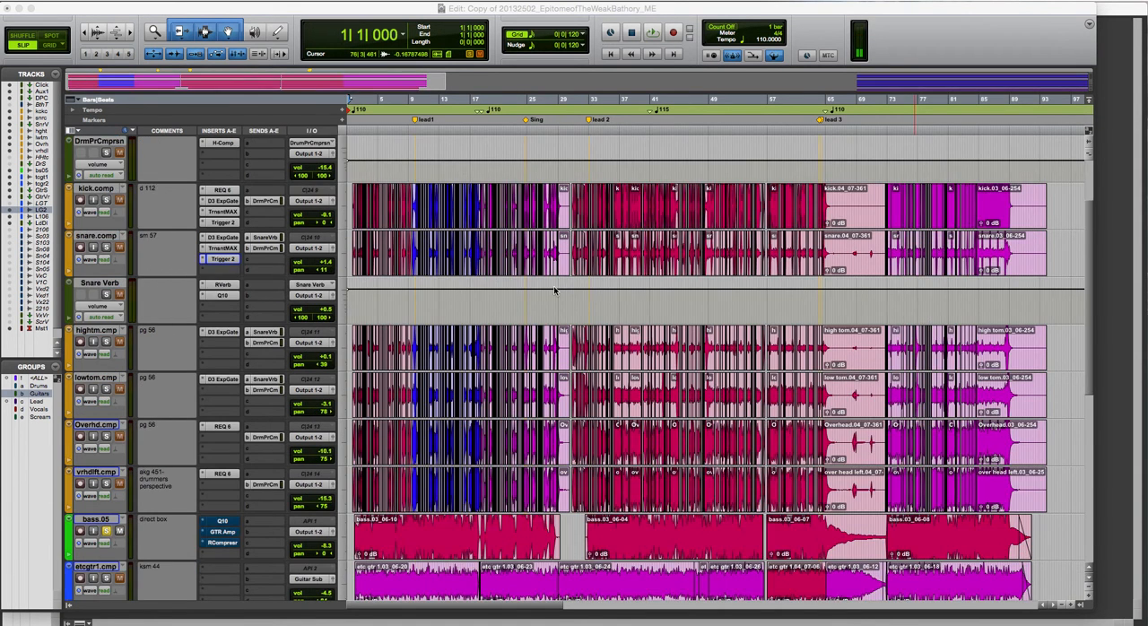
scroll(554, 290, "down", 3)
scroll(554, 289, "up", 3)
scroll(554, 287, "down", 3)
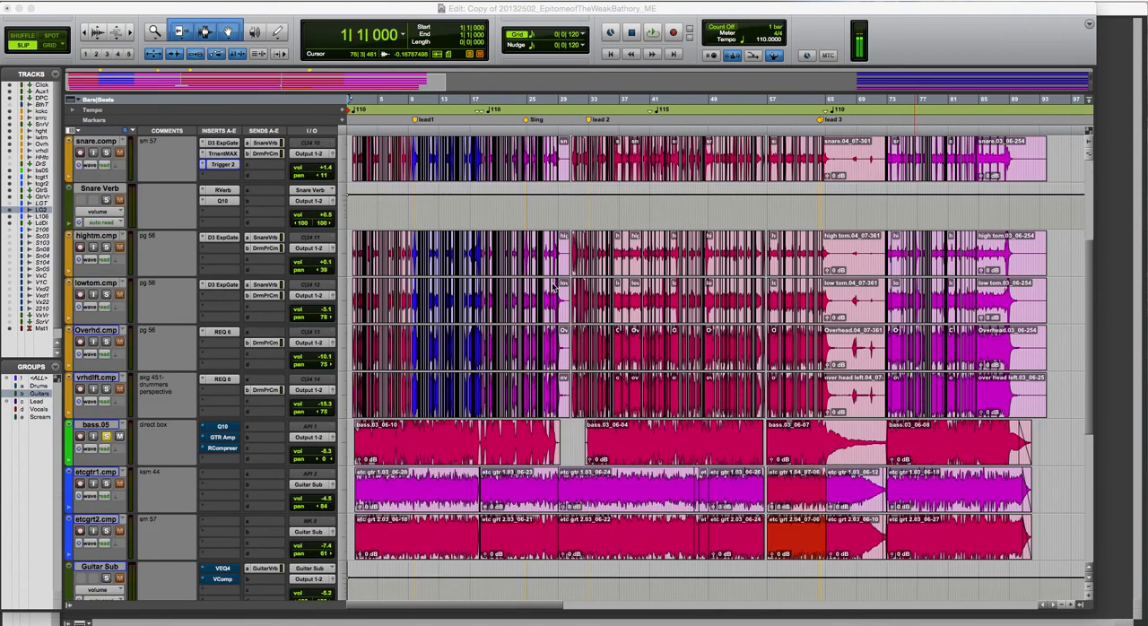
scroll(552, 286, "down", 3)
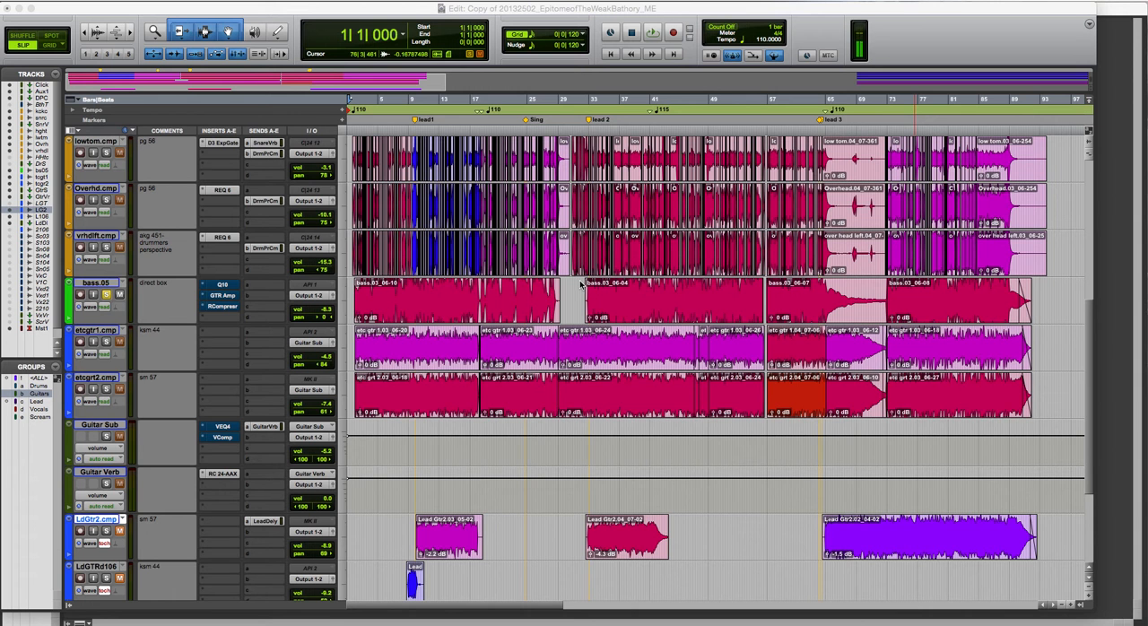
left_click(504, 312)
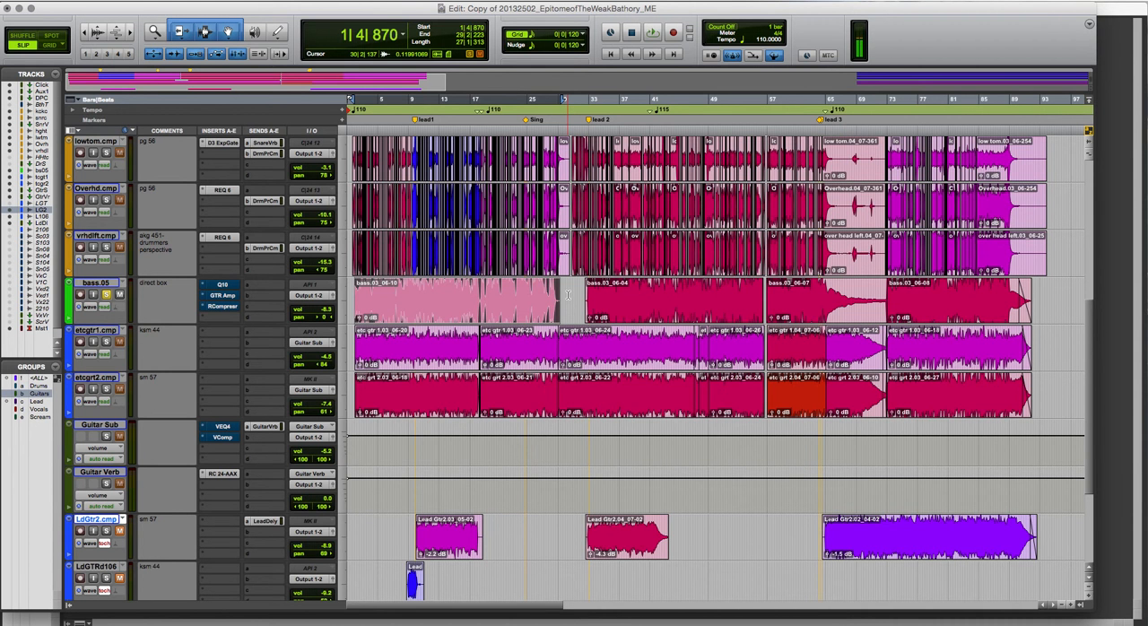
key("space")
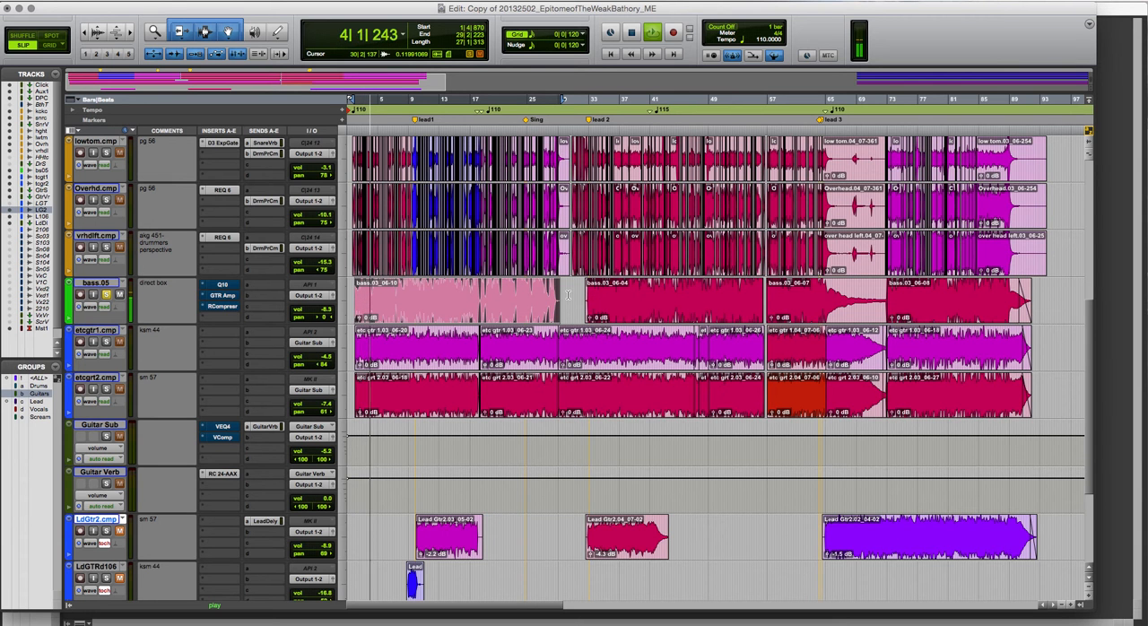
key("space")
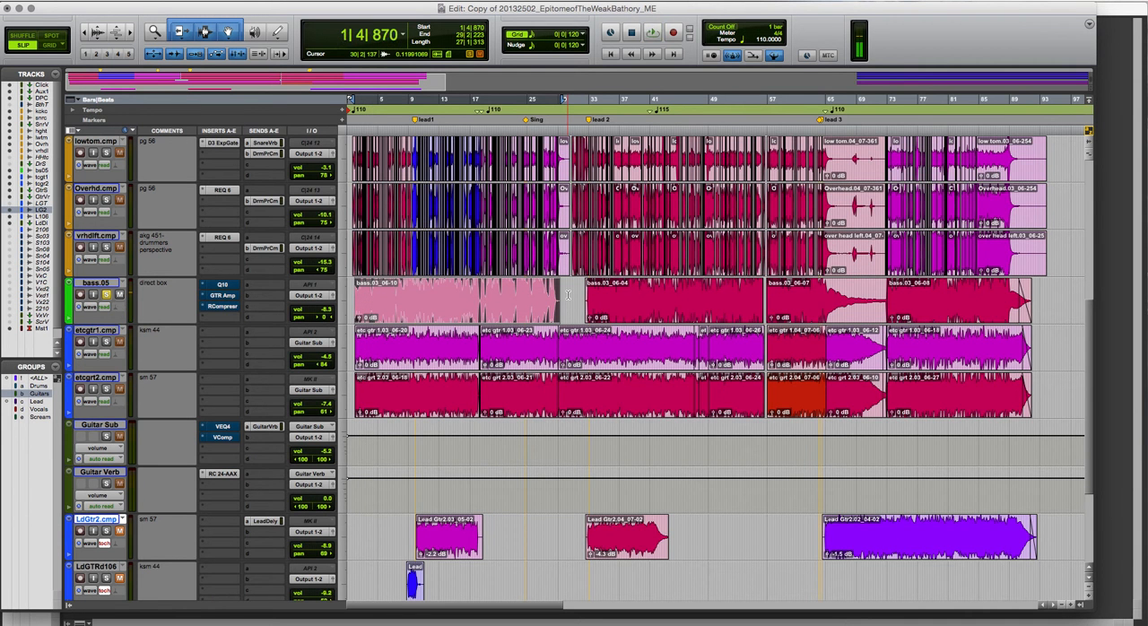
- Enable the Q10 equalizer insert on the bass.05 track and review its EQ curve
left_click(229, 283)
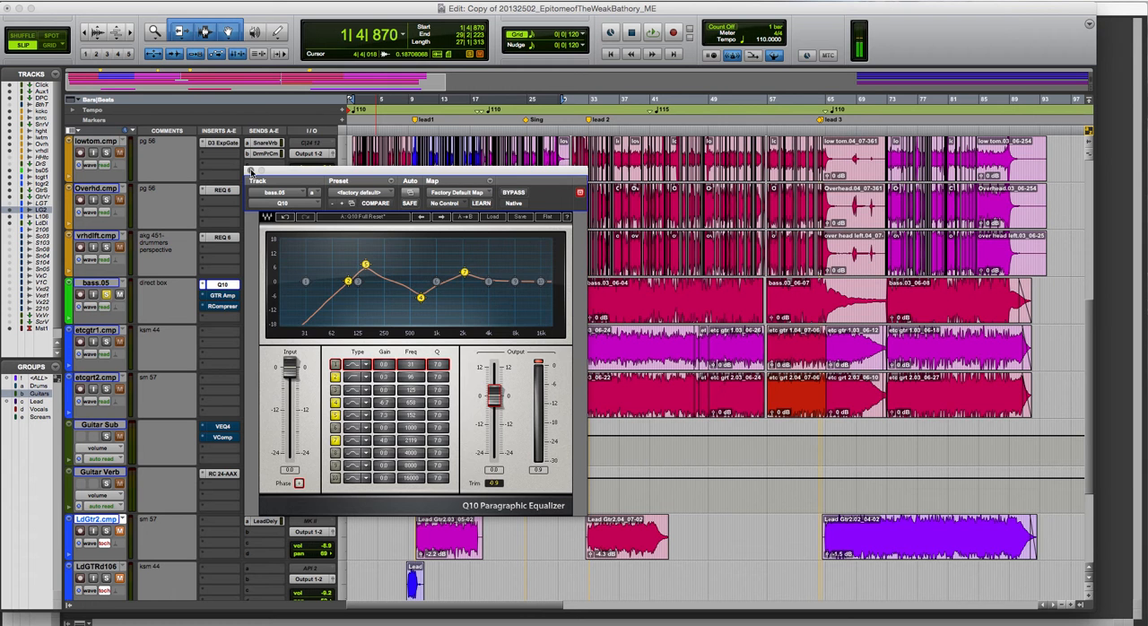
left_click(250, 170)
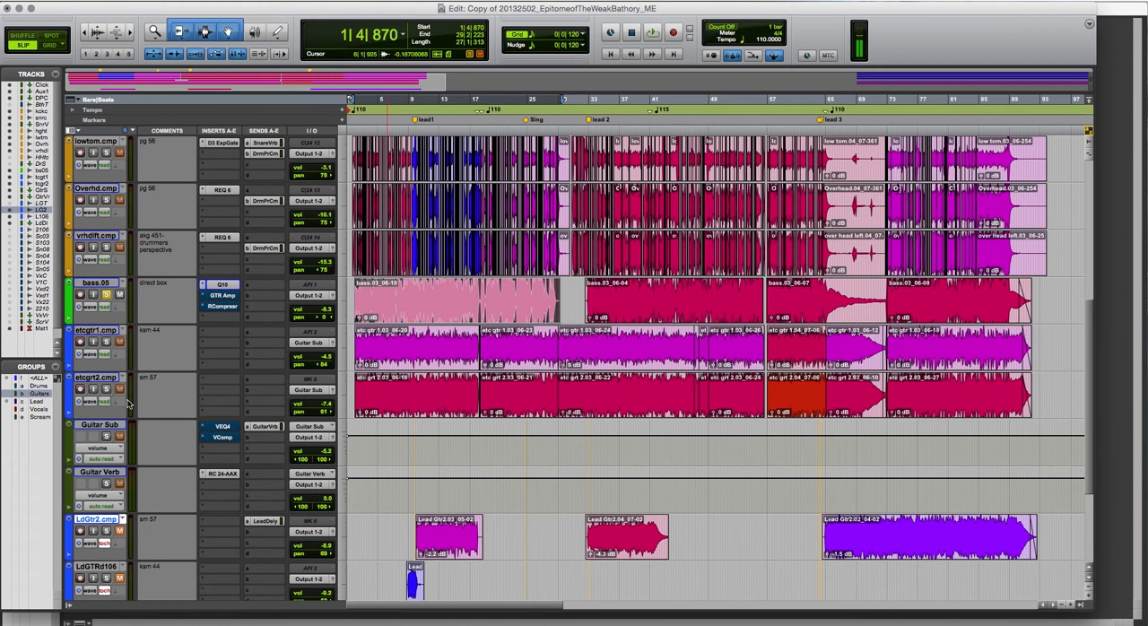
- Activate the Drums group, solo the drum tracks and audition them together with the bass
left_click(45, 386)
scroll(45, 386, "up", 7)
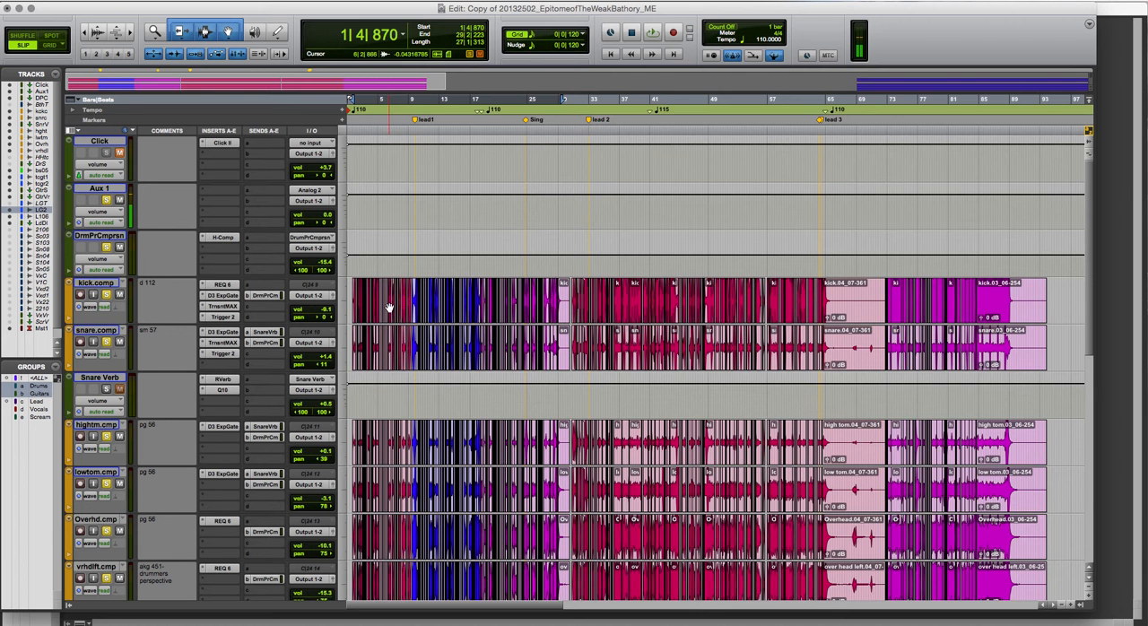
scroll(391, 312, "down", 5)
scroll(393, 319, "down", 1)
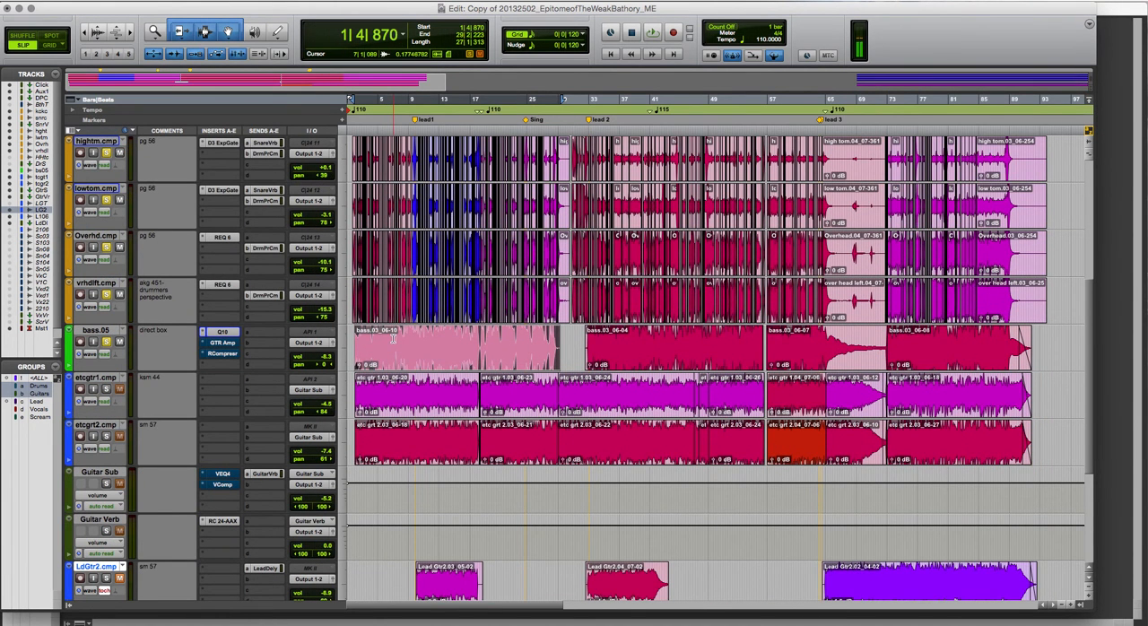
key("space")
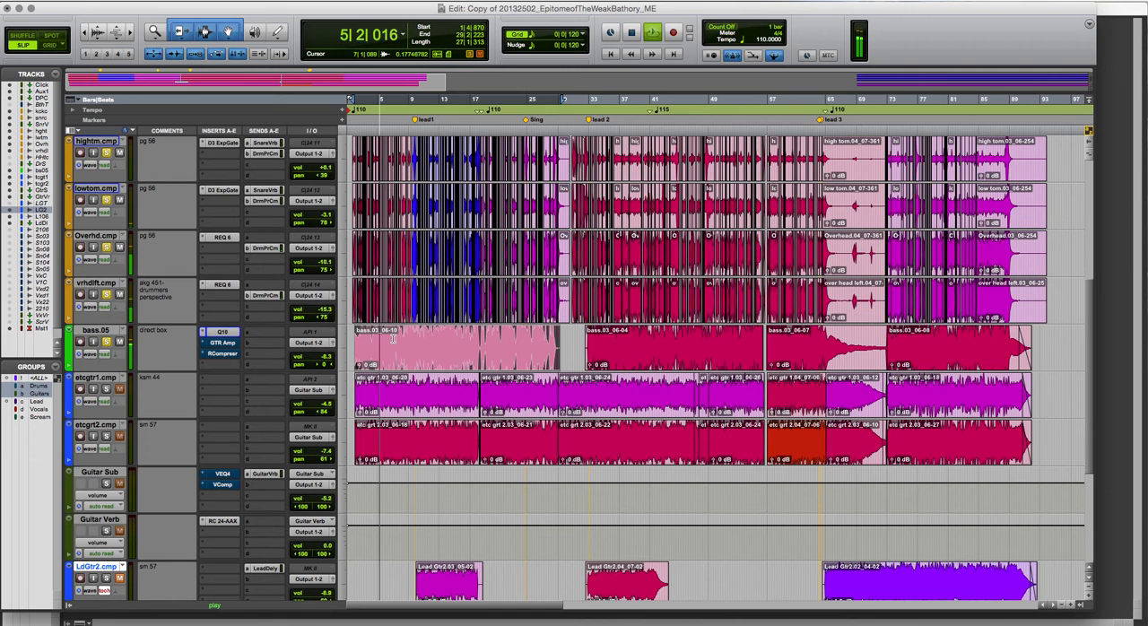
key("space")
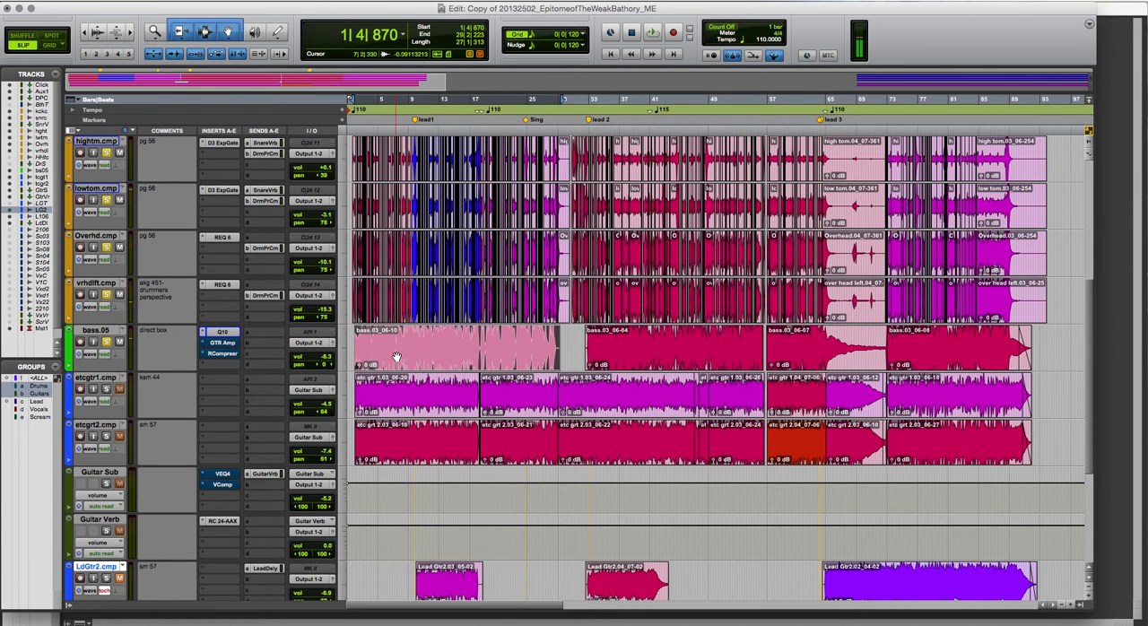
- Enable the GTR Amp and RCompressor inserts on bass.05, review the amp settings and audition the processed bass
left_click(233, 346)
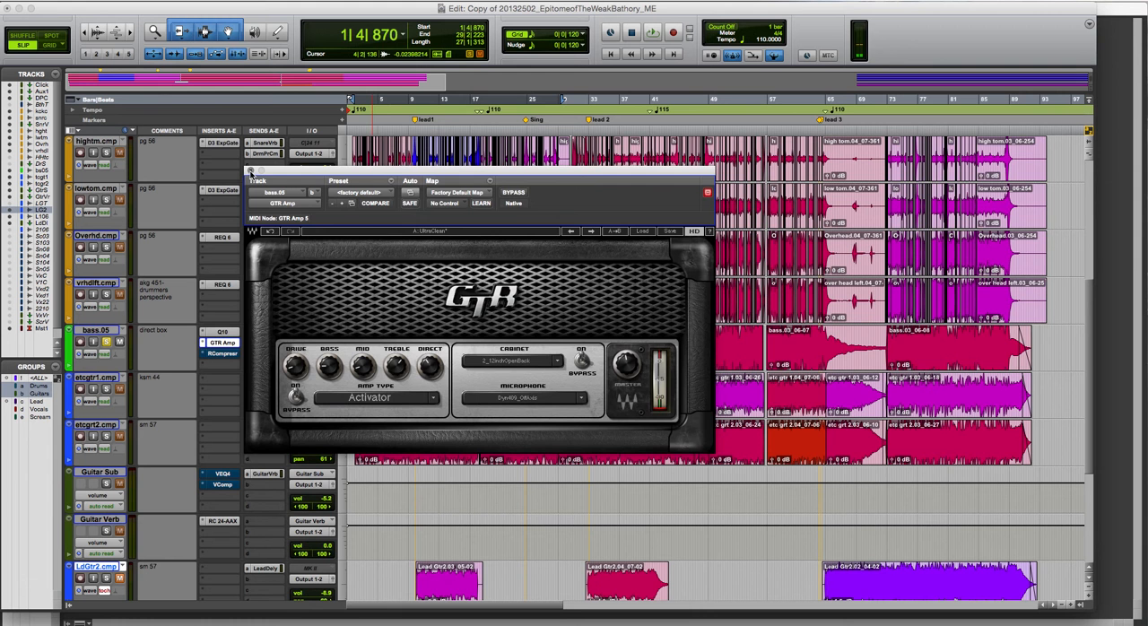
left_click(250, 172)
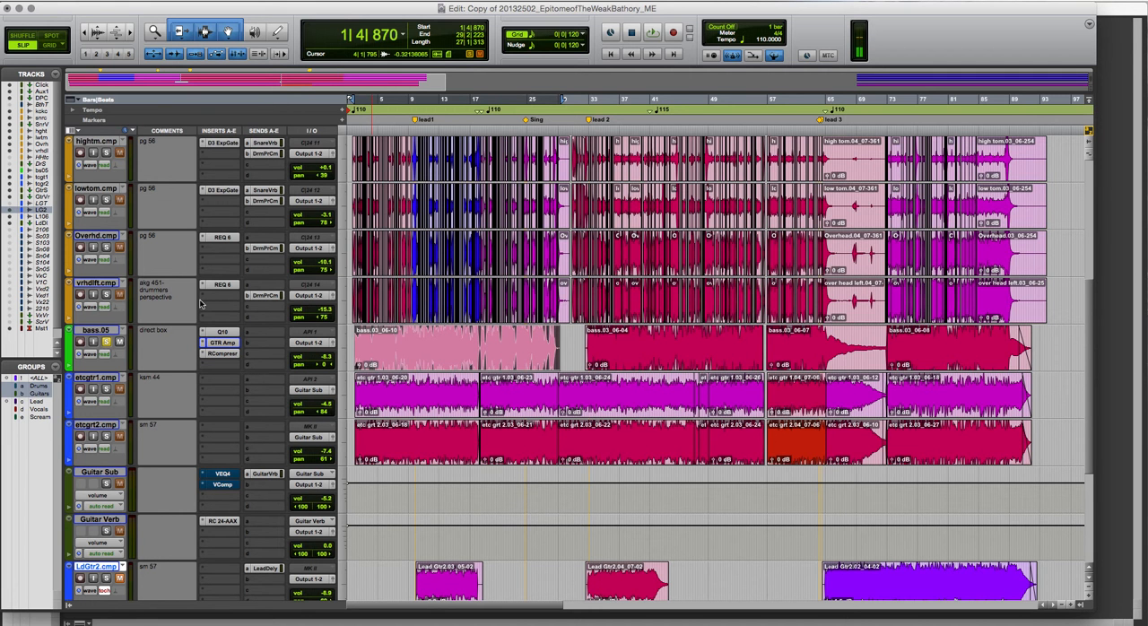
key("space")
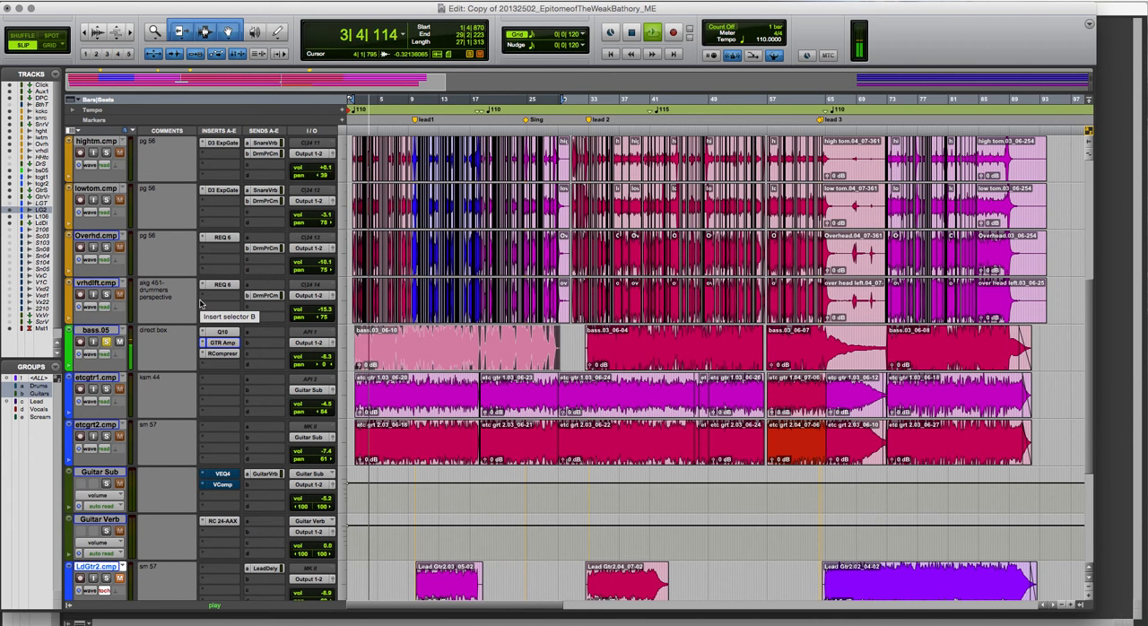
key("space")
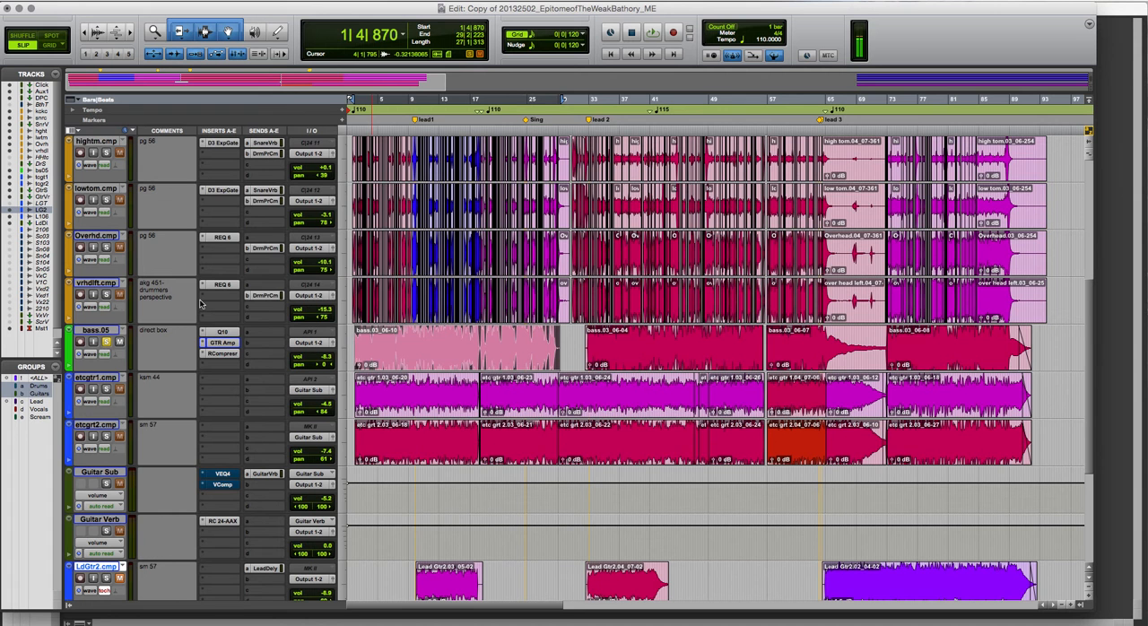
- Review the Drive, Direct and Treble settings of the GTR Amp on bass.05 during playback
left_click(222, 342)
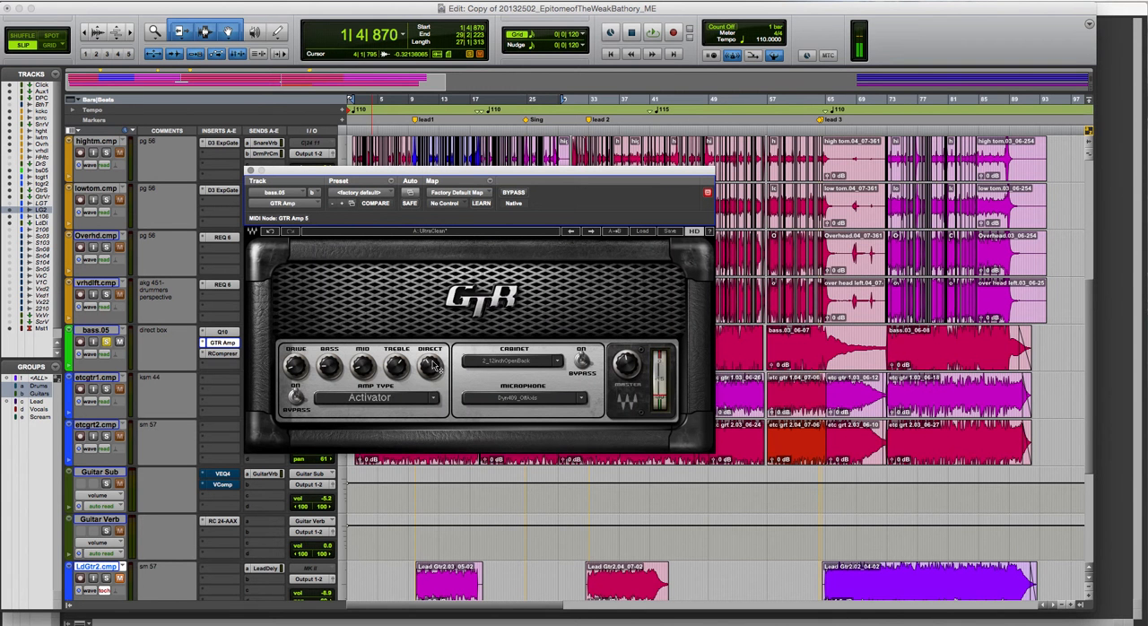
left_click(300, 364)
key("space")
left_click_drag(300, 365, 301, 311)
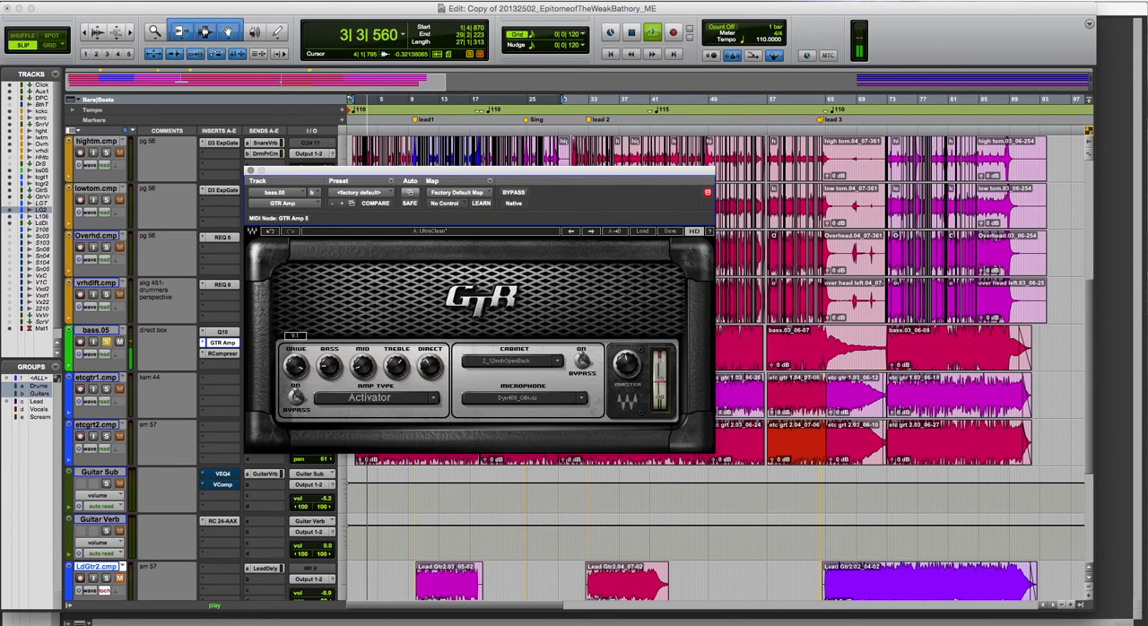
left_click(429, 365)
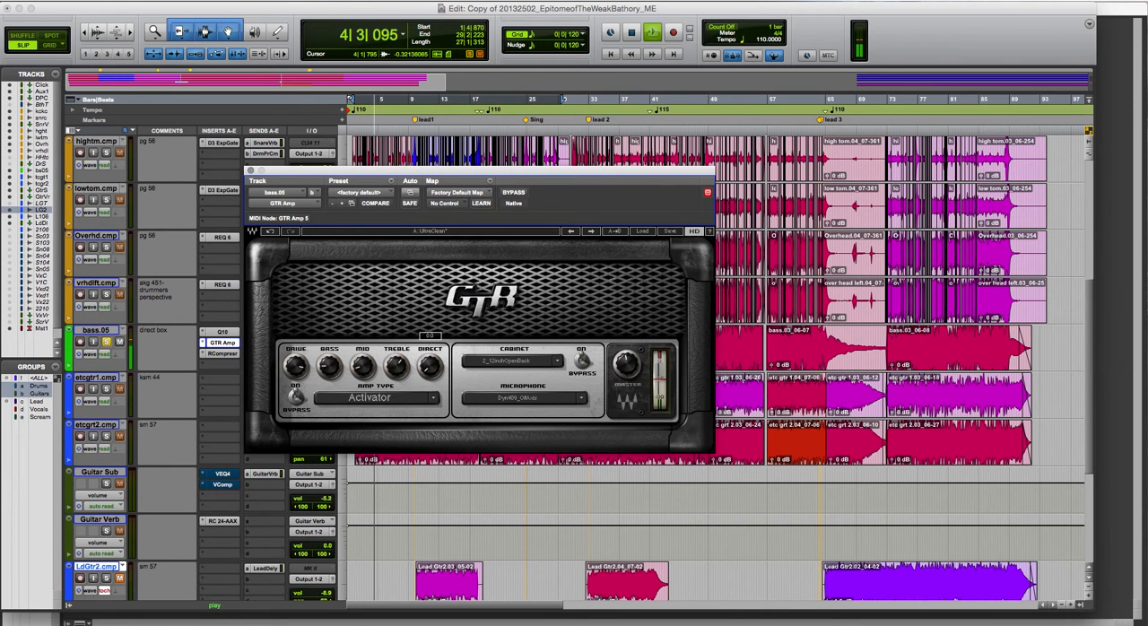
left_click(395, 364)
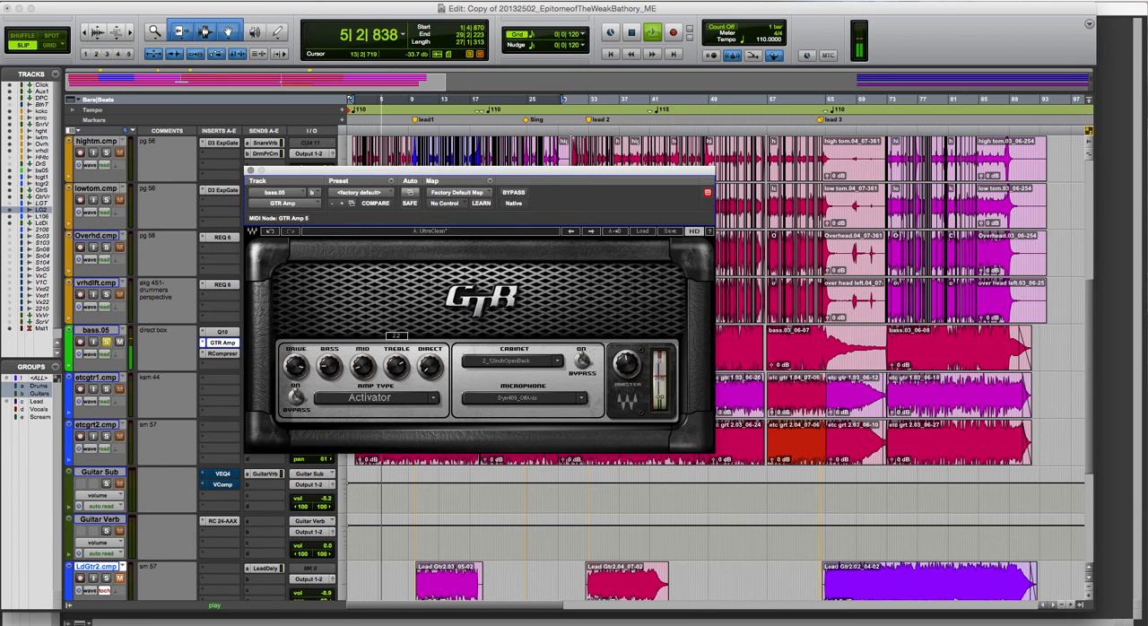
left_click(252, 171)
left_click(223, 342)
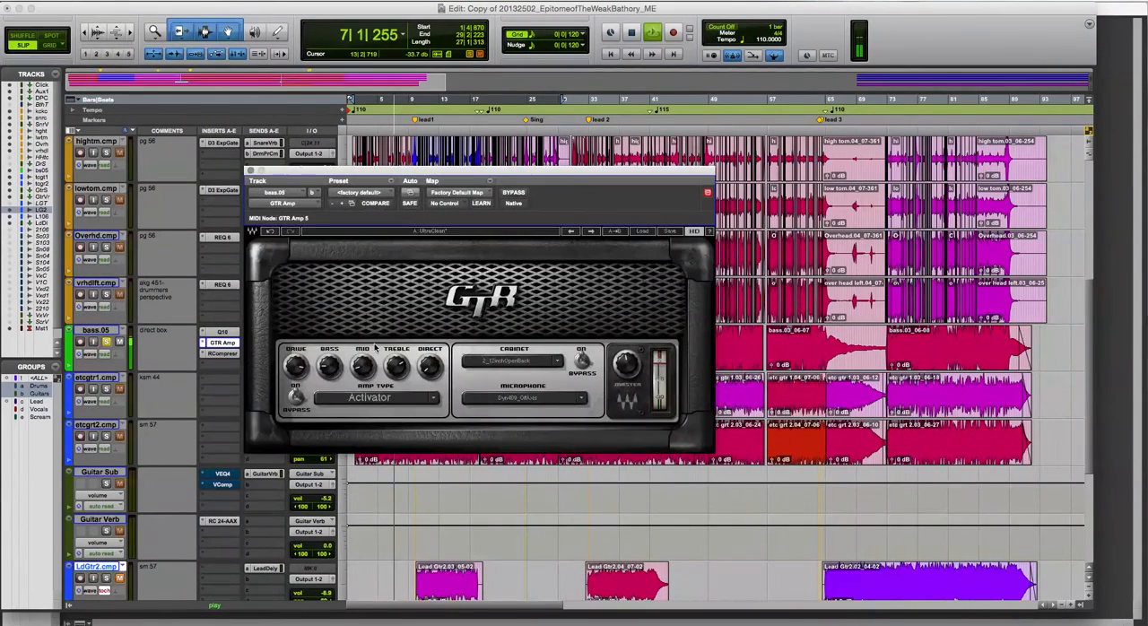
left_click(295, 364)
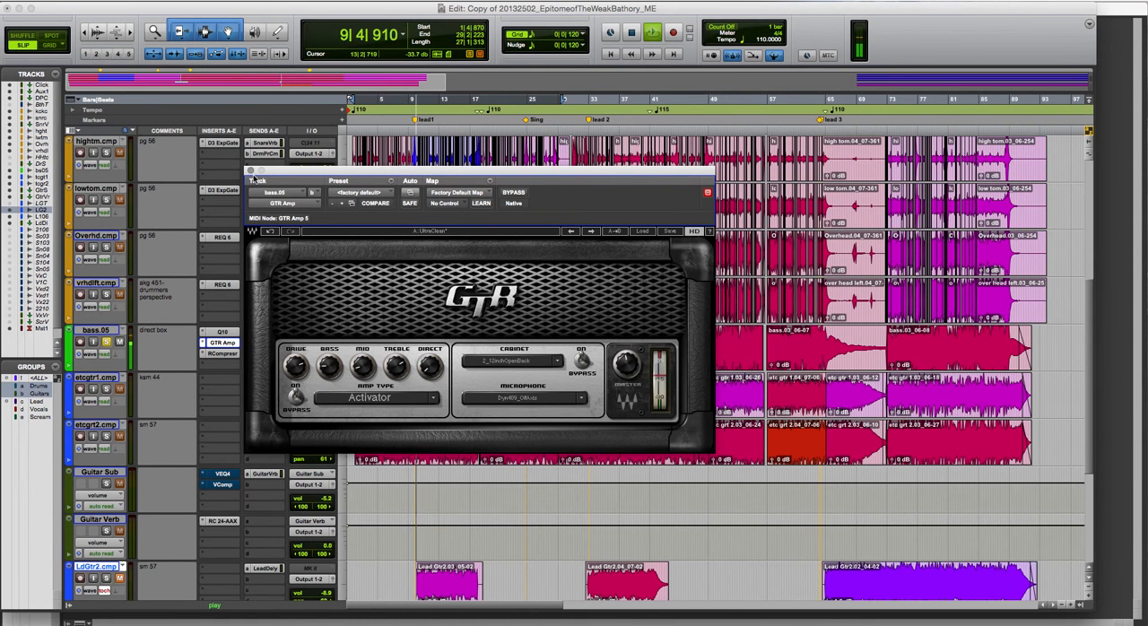
key("space")
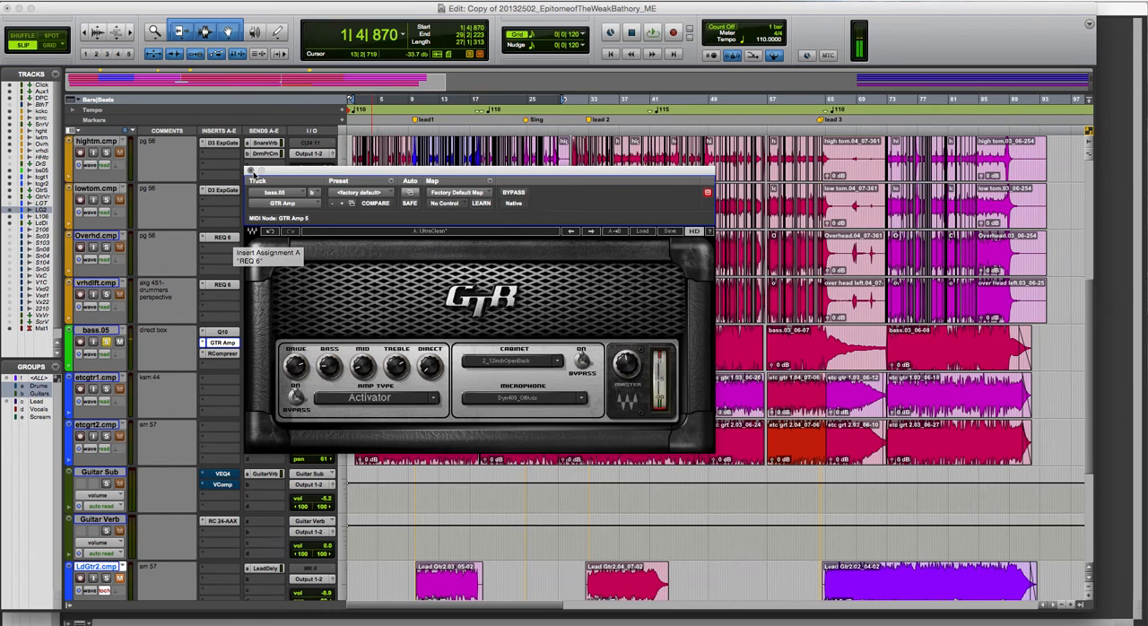
left_click(250, 171)
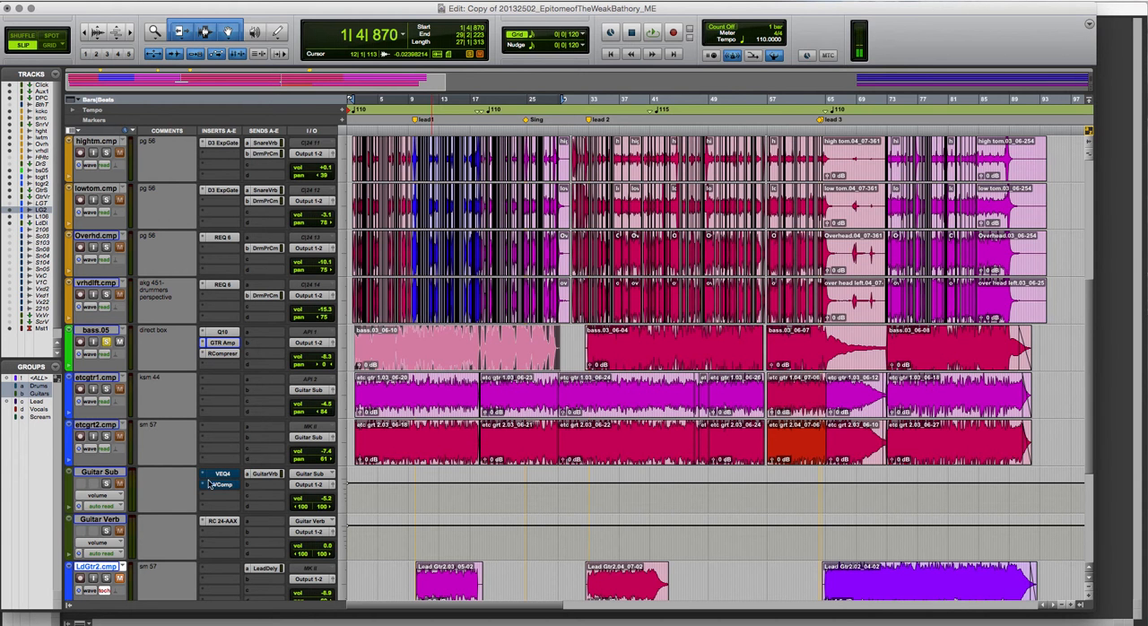
- Solo the Guitar Sub and both rhythm guitar tracks, unsolo bass.05 and audition the guitars
left_click(106, 484)
left_click(108, 438)
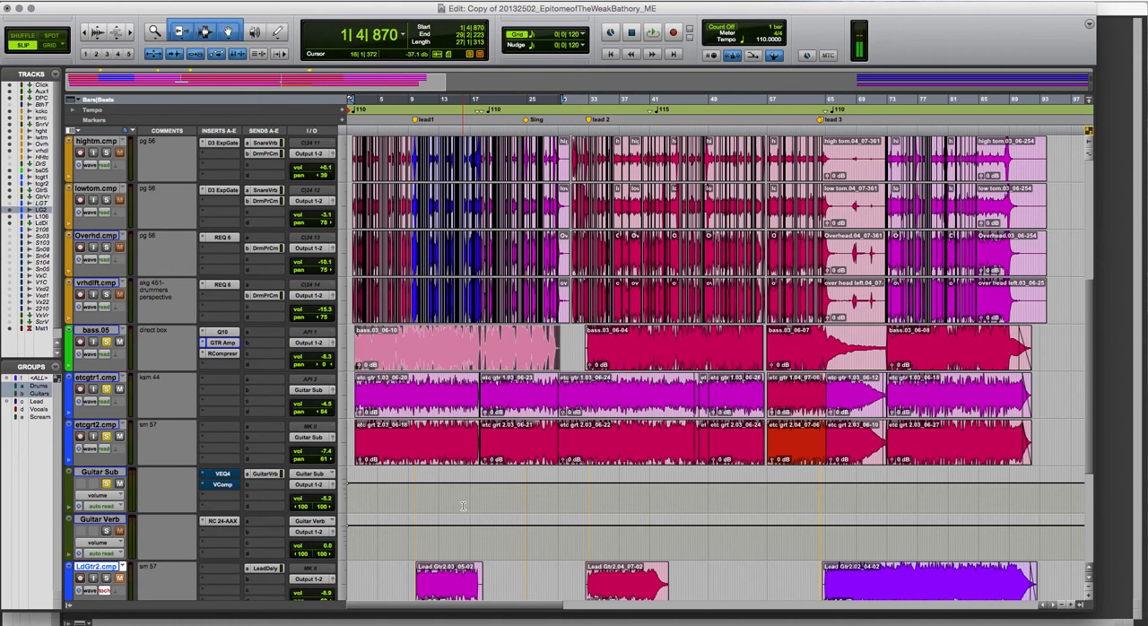
key("space")
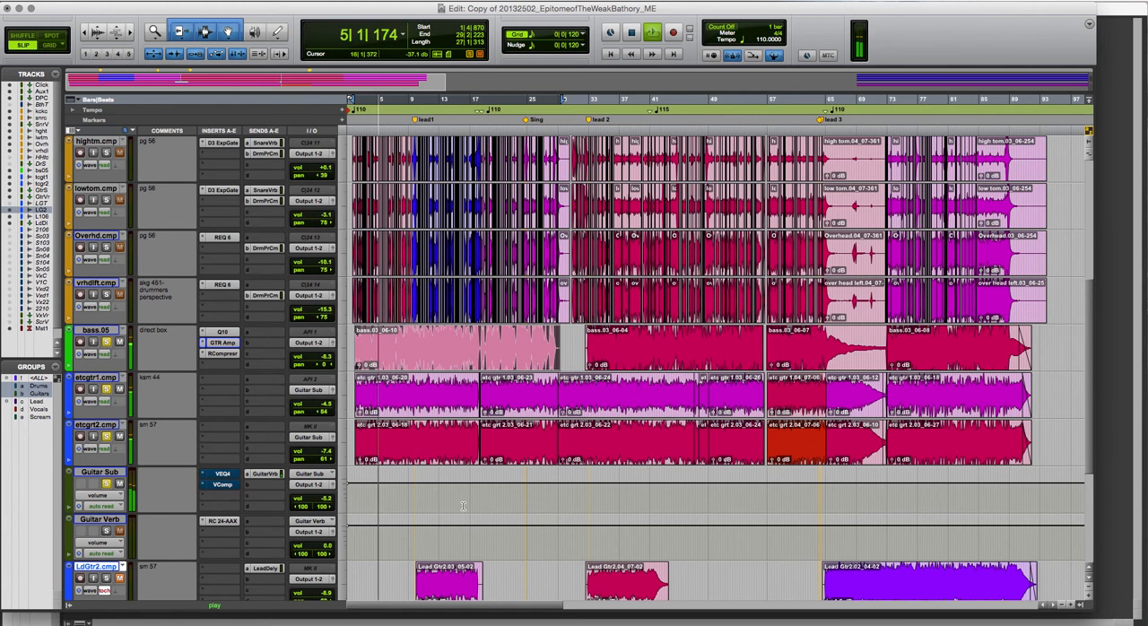
key("space")
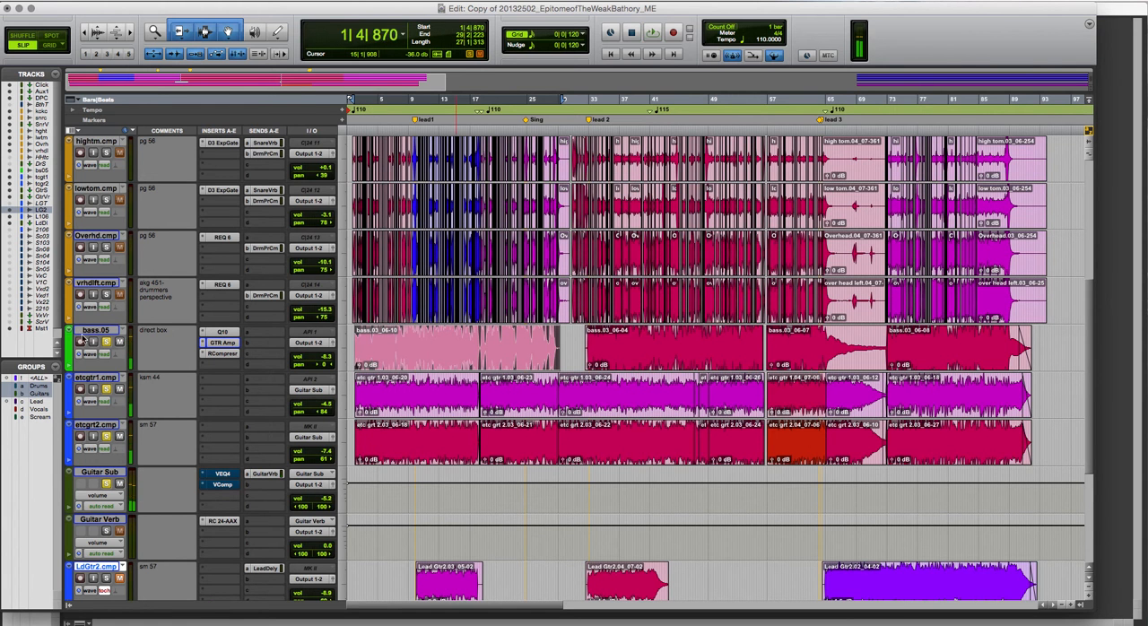
key("space")
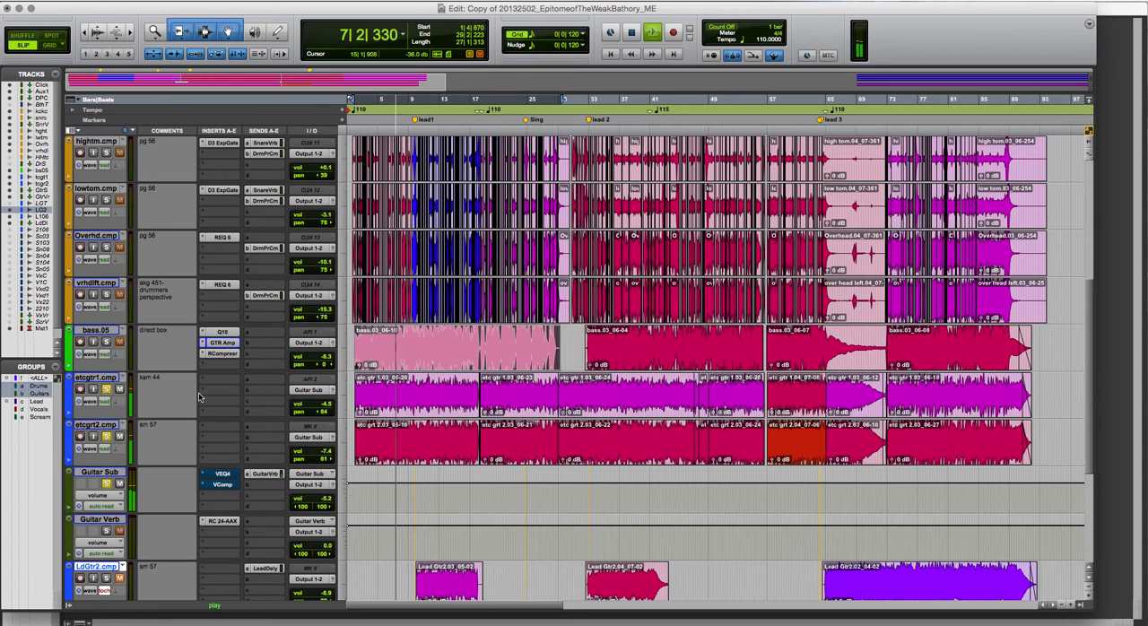
key("space")
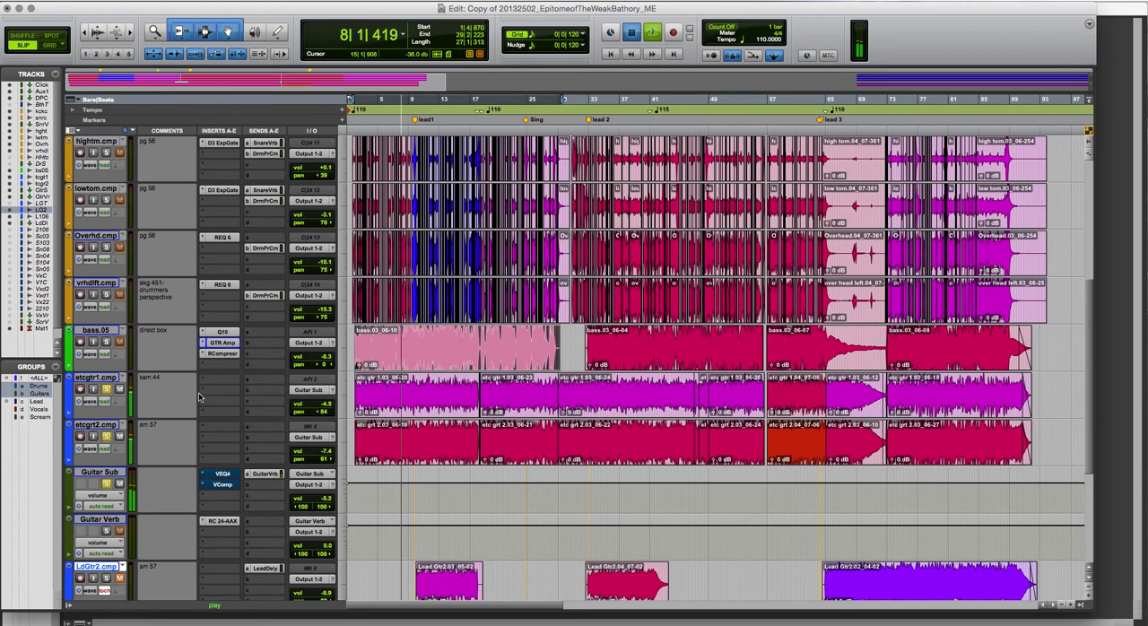
- Insert the Trim plug-in in the first insert slot of the etcgtr1.cmp track
left_click(217, 380)
mouse_move(258, 405)
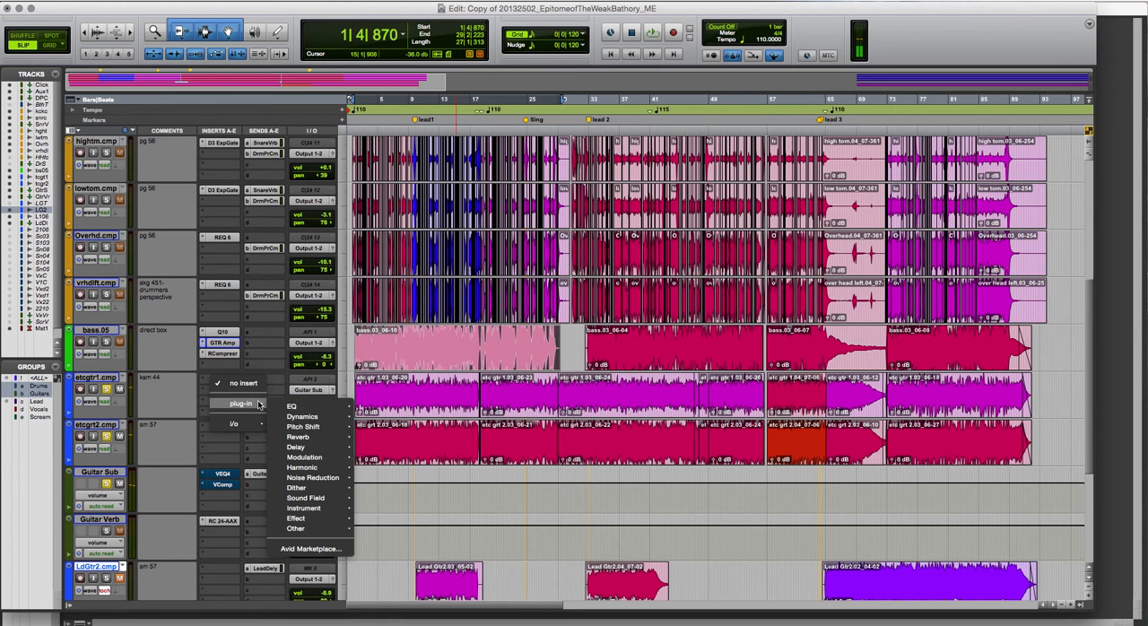
mouse_move(337, 532)
left_click(386, 592)
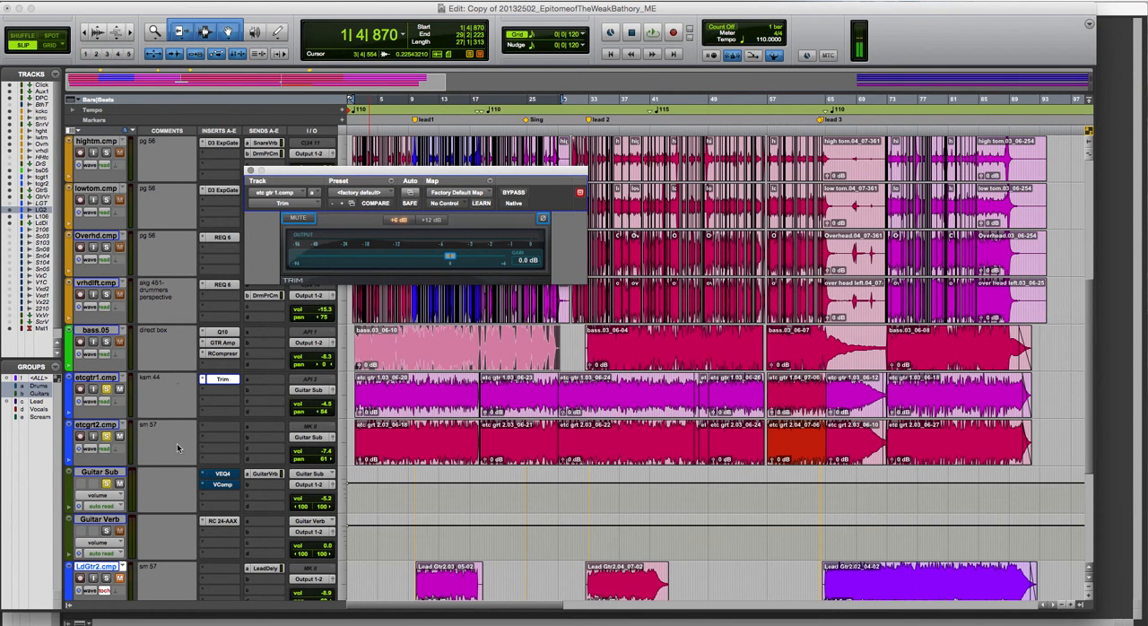
- Compare the rhythm guitars during playback with Trim's phase invert switched on and off
left_click(542, 219)
left_click(542, 220)
key("space")
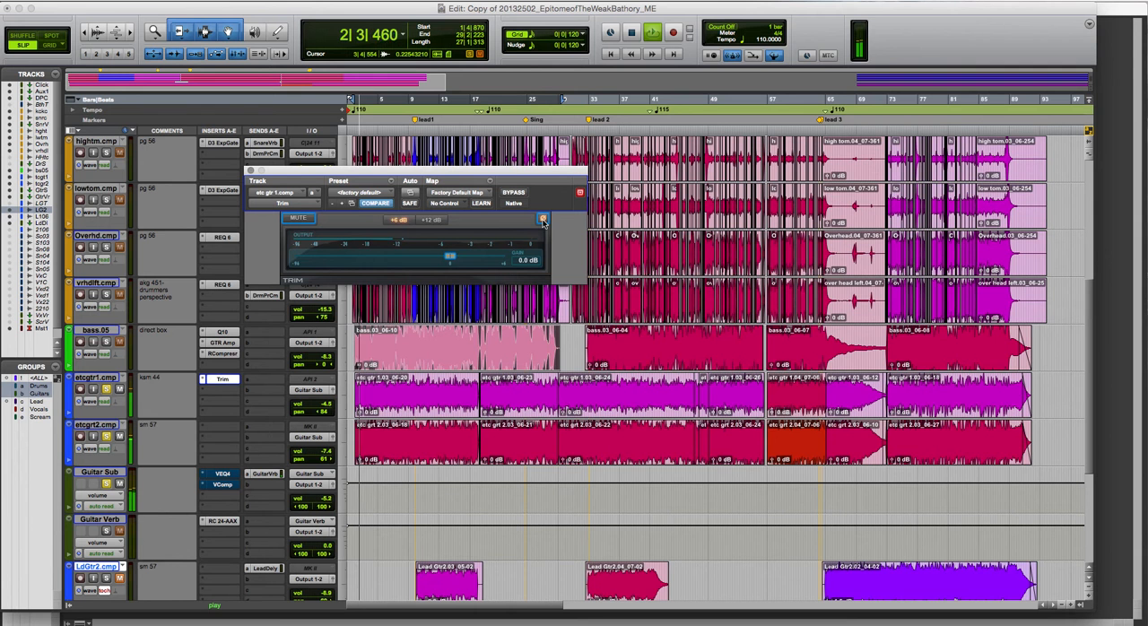
left_click(542, 219)
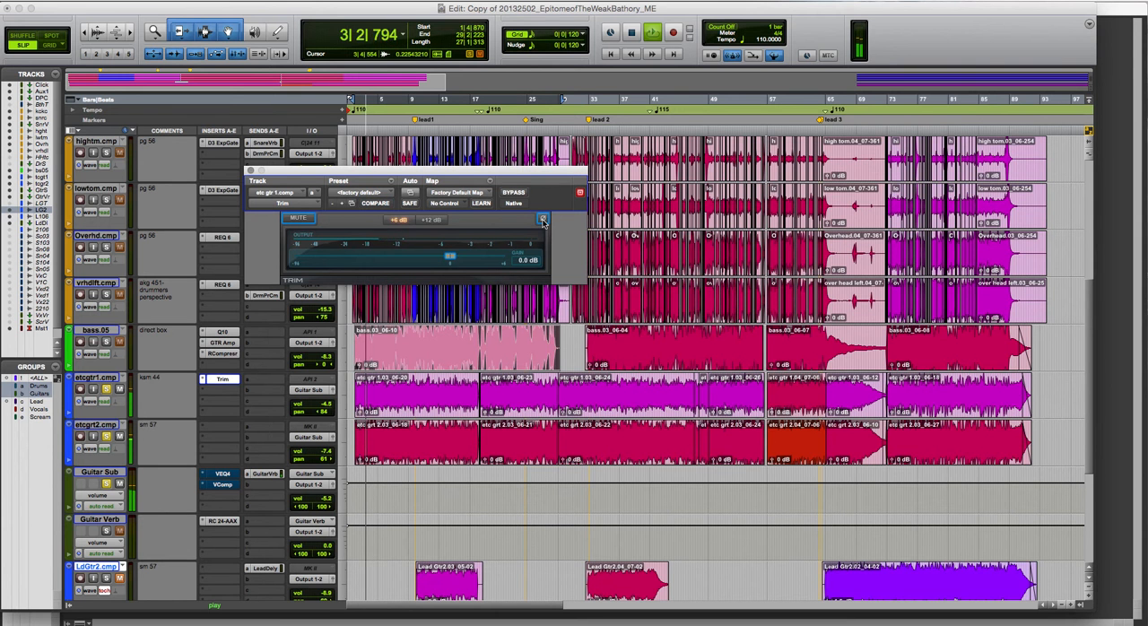
left_click(542, 220)
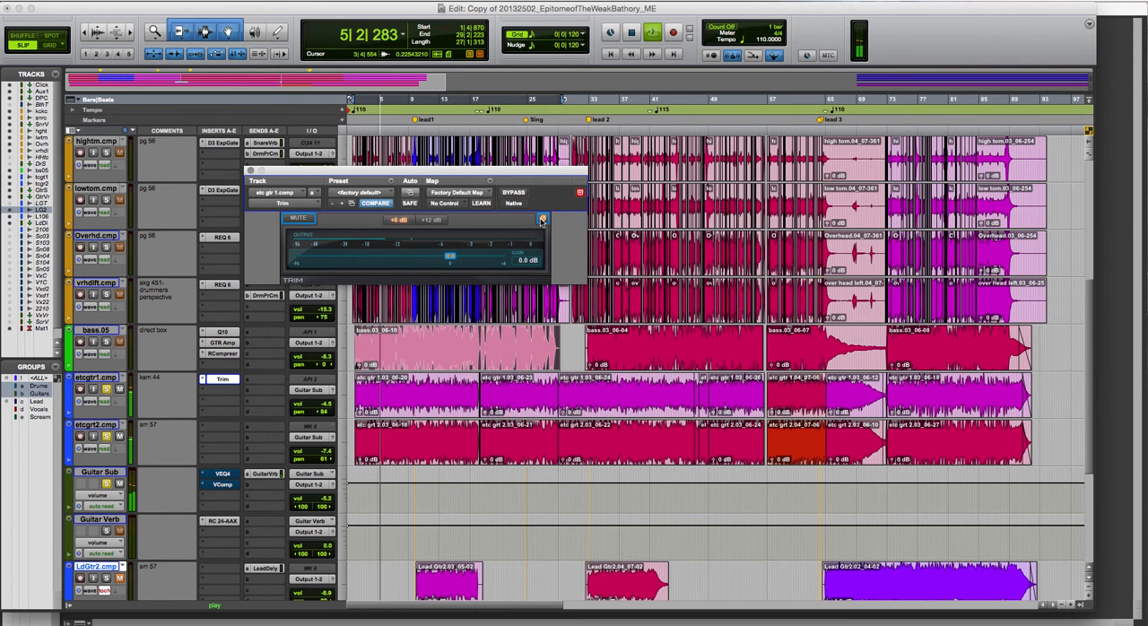
key("space")
- Remove the Trim plug-in from the first insert slot of the etcgtr1.cmp track
left_click(275, 193)
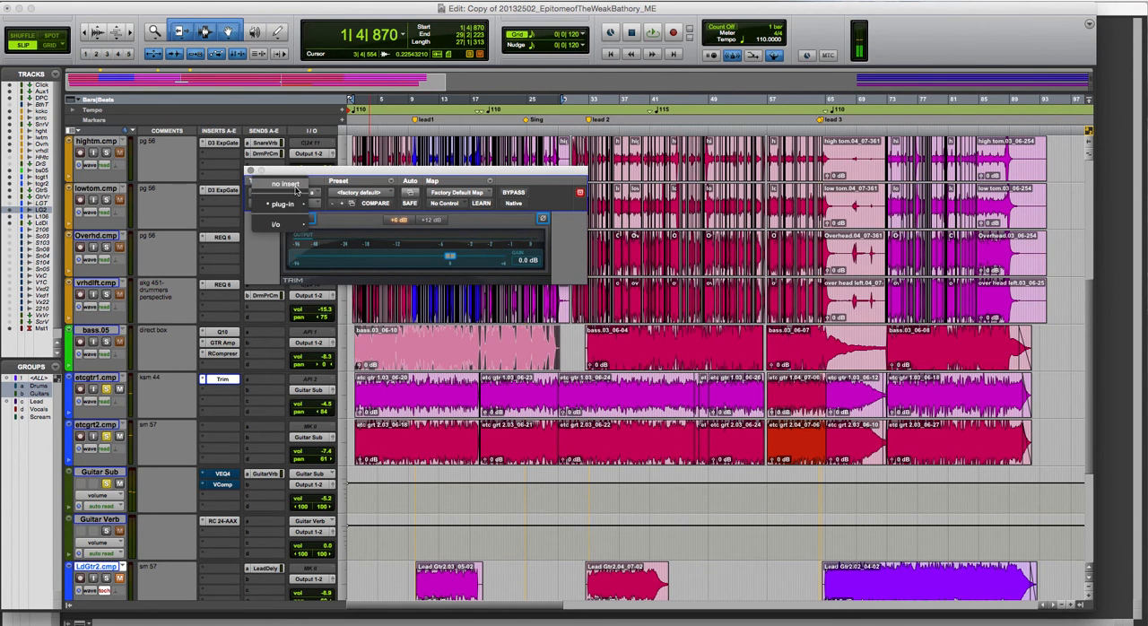
left_click(251, 170)
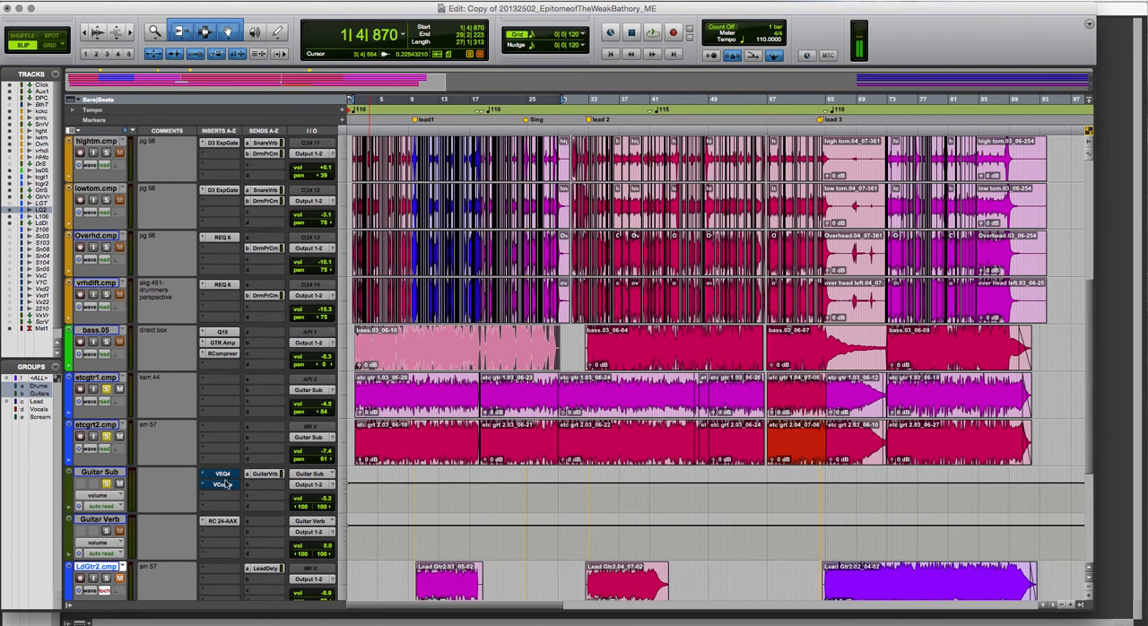
- Open VEQ4 on the Guitar Sub and compare the soloed guitars during playback with the equalizer bypassed and active
left_click(224, 475)
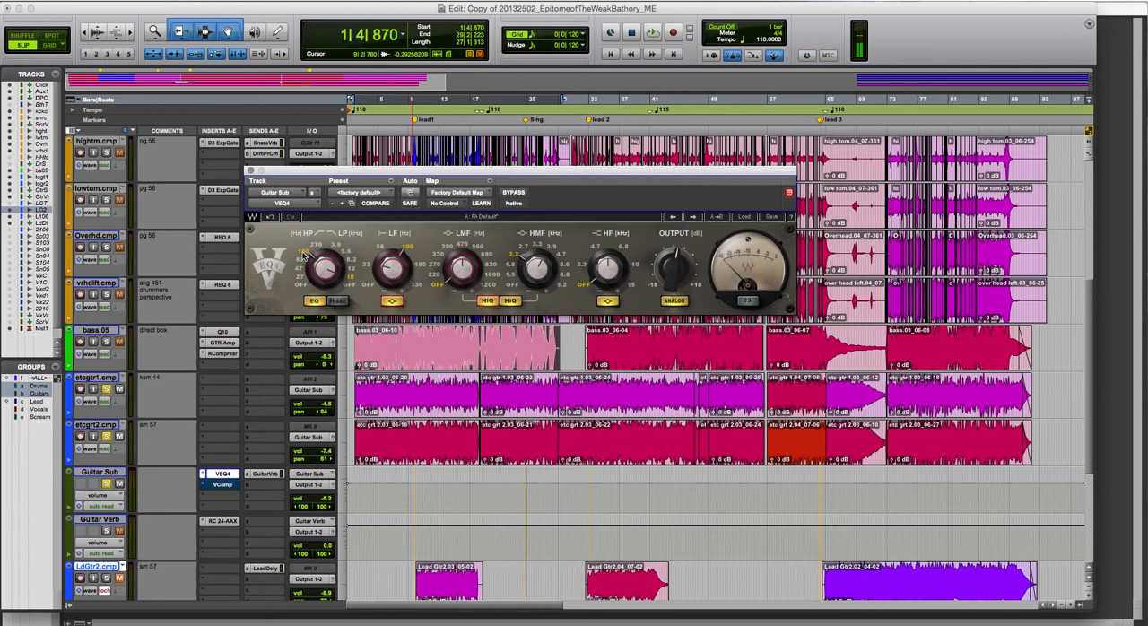
left_click(314, 303)
left_click(315, 302)
left_click(508, 193)
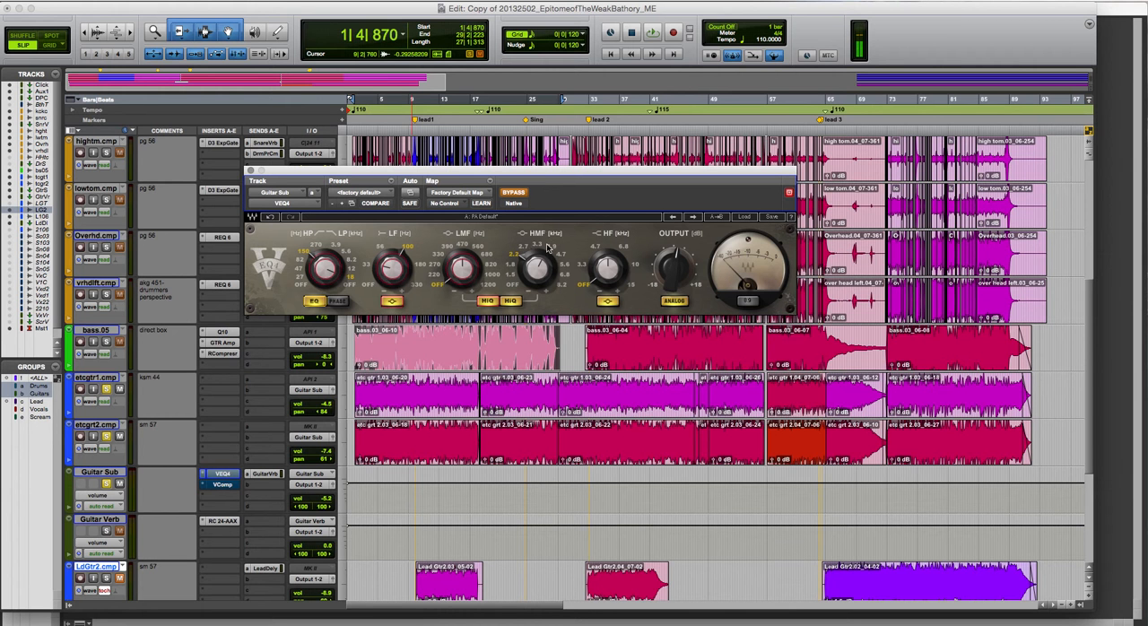
key("space")
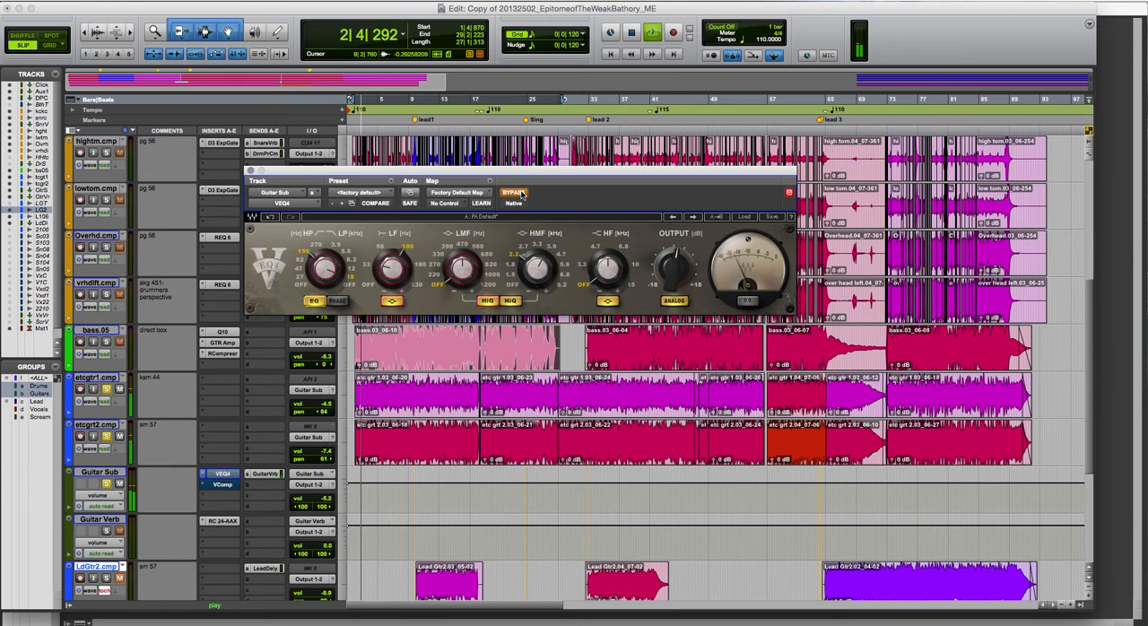
left_click(512, 193)
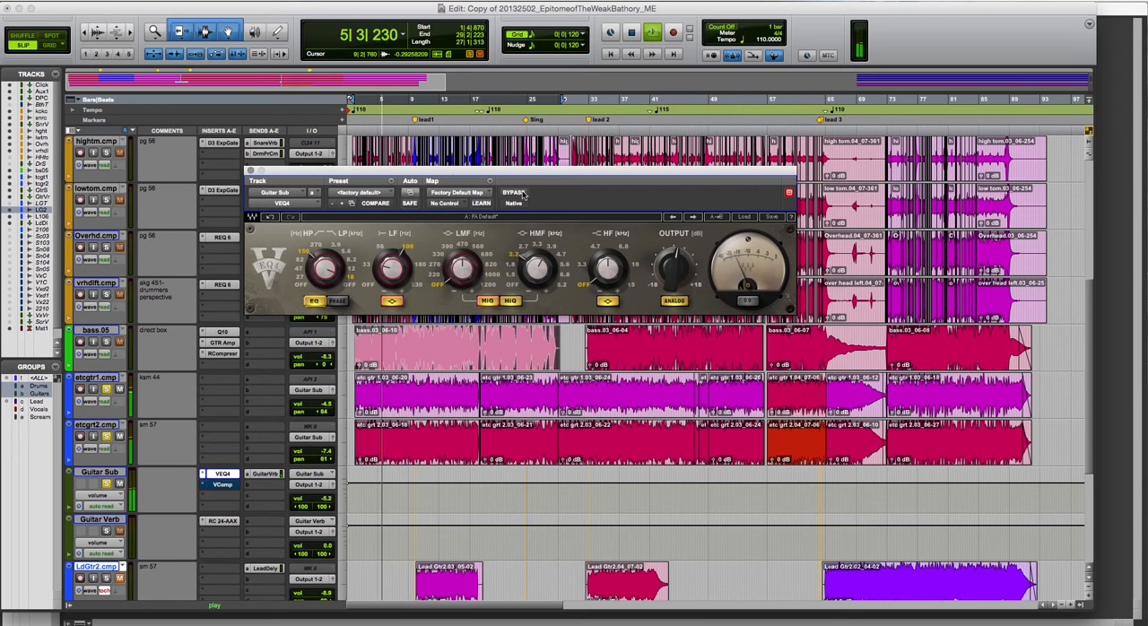
left_click(522, 194)
left_click(522, 195)
key("space")
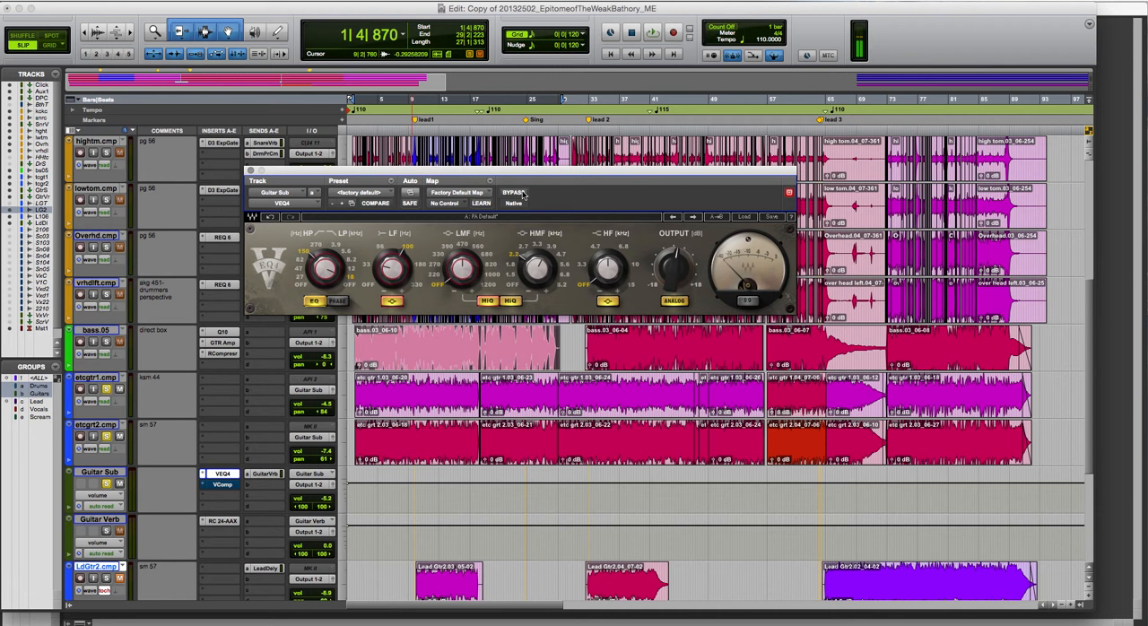
- Unsolo the guitars and compare VEQ4 bypassed and active within the full mix during playback
left_click(106, 391)
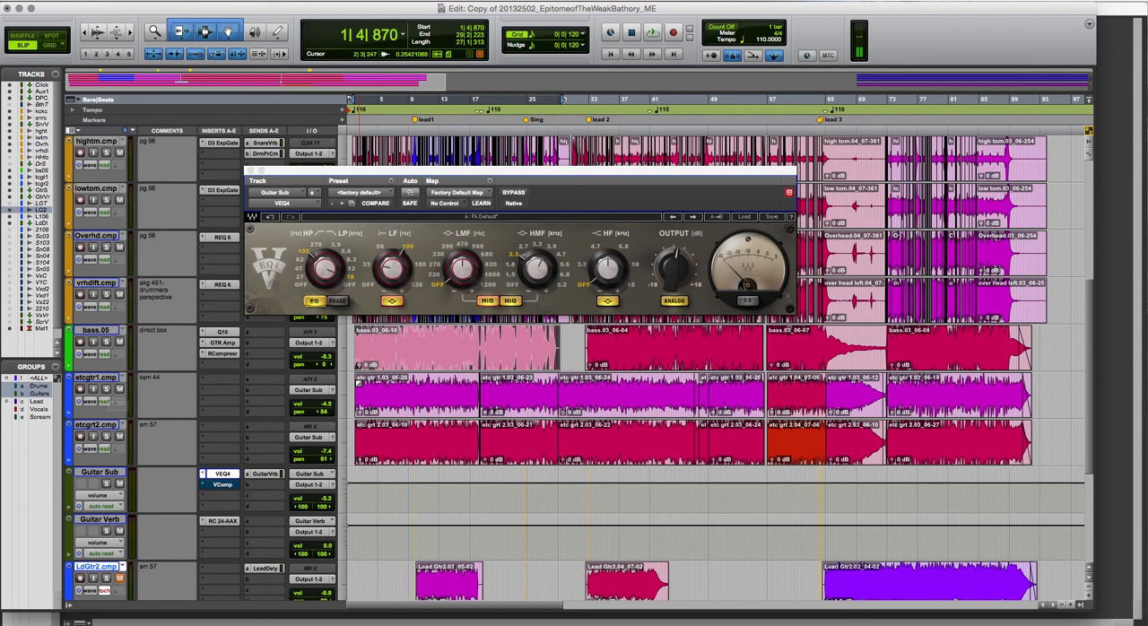
left_click(520, 194)
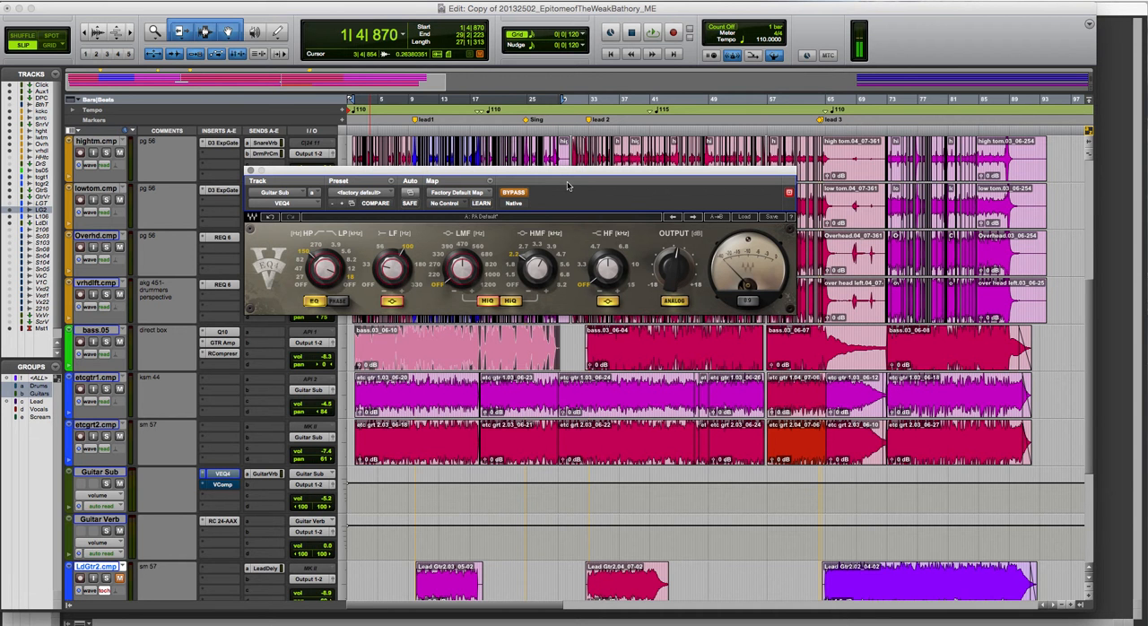
key("space")
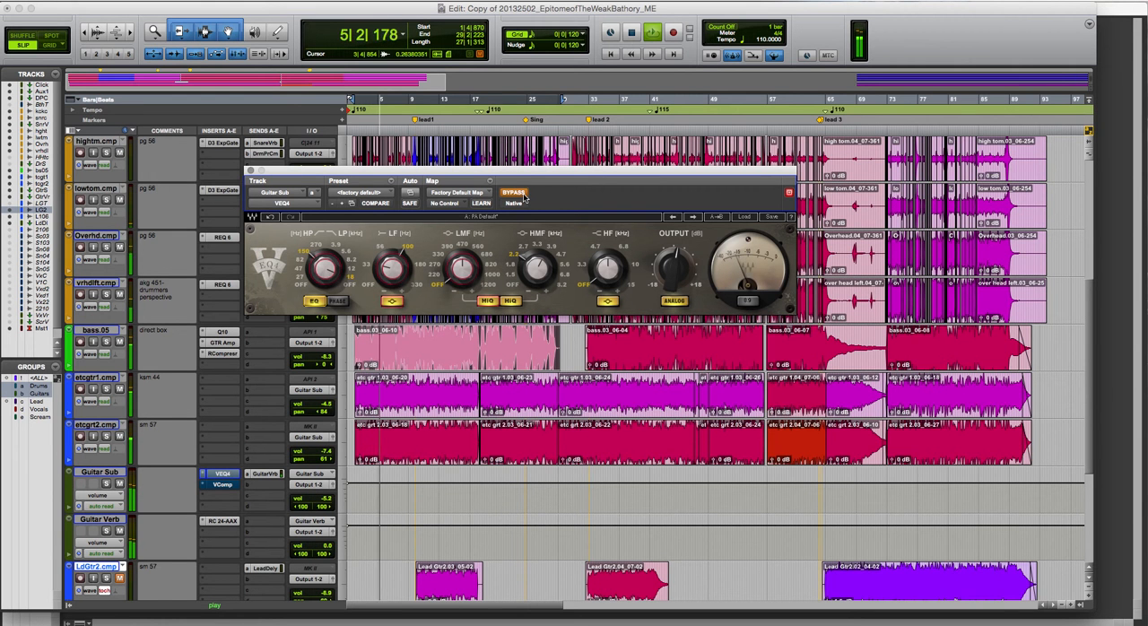
left_click(524, 196)
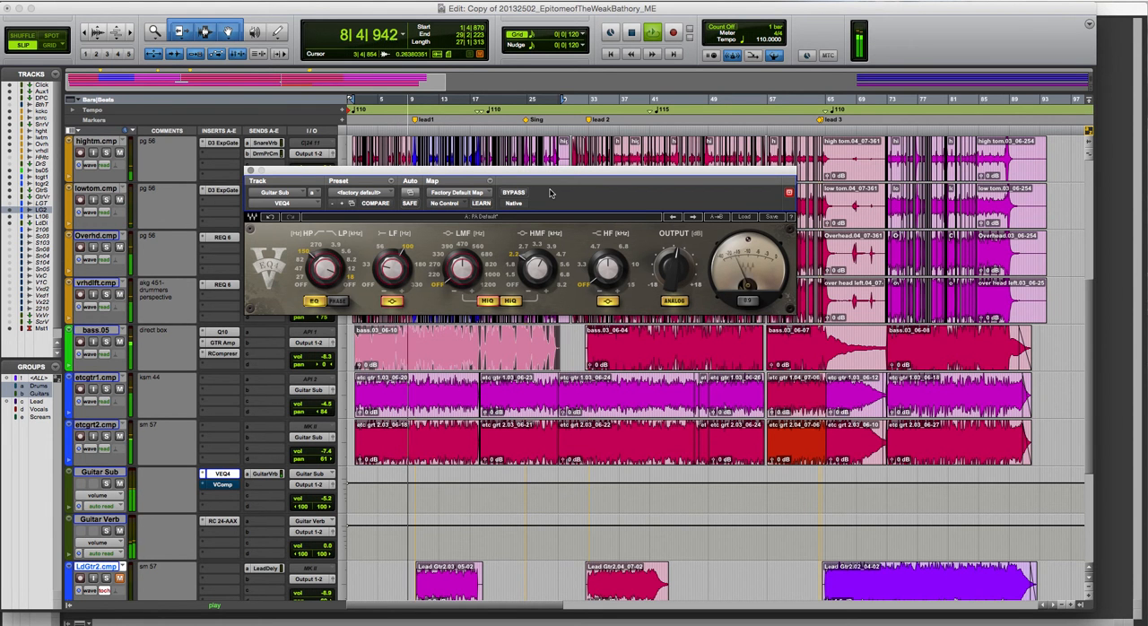
key("space")
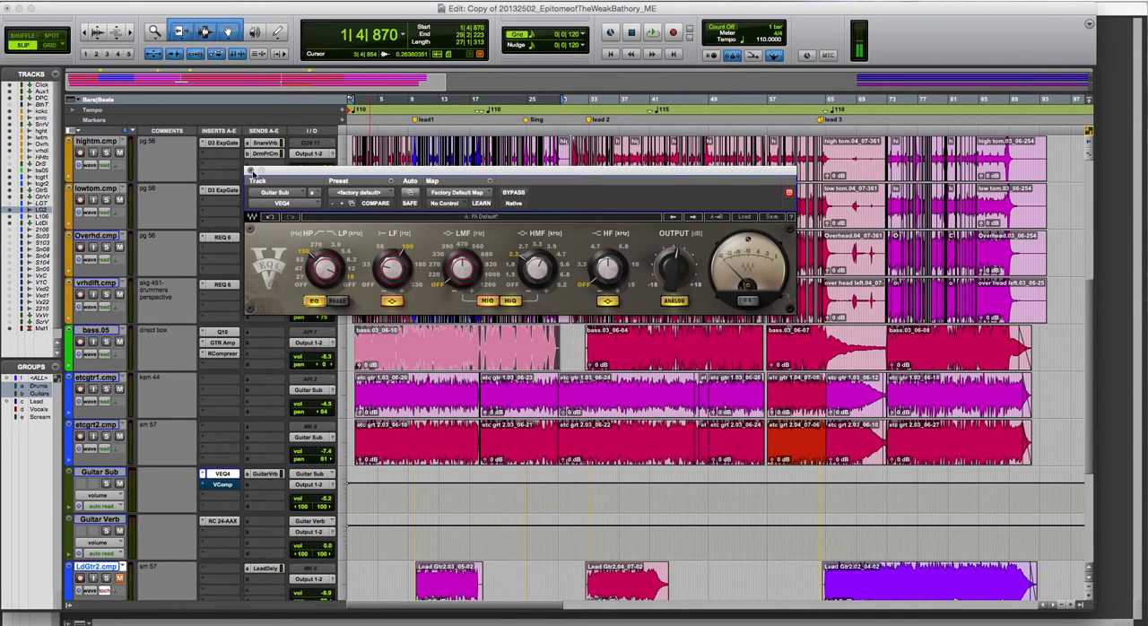
- Close VEQ4, open VComp on the Guitar Sub and switch its limiter on during playback
left_click(252, 171)
left_click(219, 485)
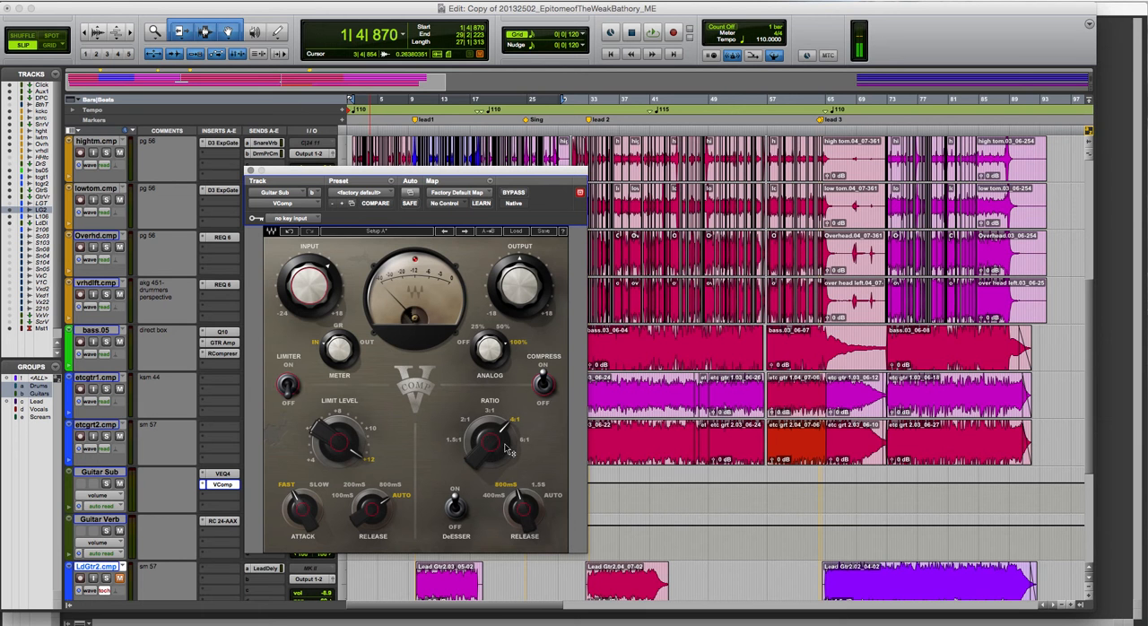
key("space")
left_click(290, 387)
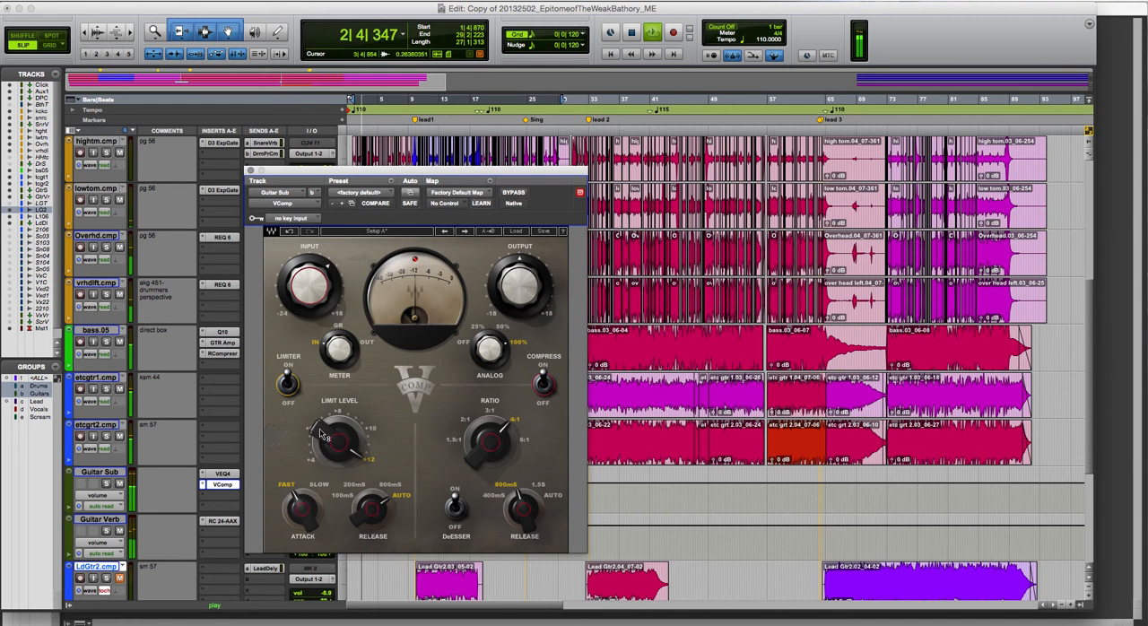
- Set VComp's Limit Level to about +8, limiter Attack to SLOW and Release to 200ms, and audition the limiter on and off
left_click_drag(321, 430, 346, 485)
left_click(306, 505)
left_click(346, 486)
left_click(286, 378)
left_click(290, 387)
left_click(290, 386)
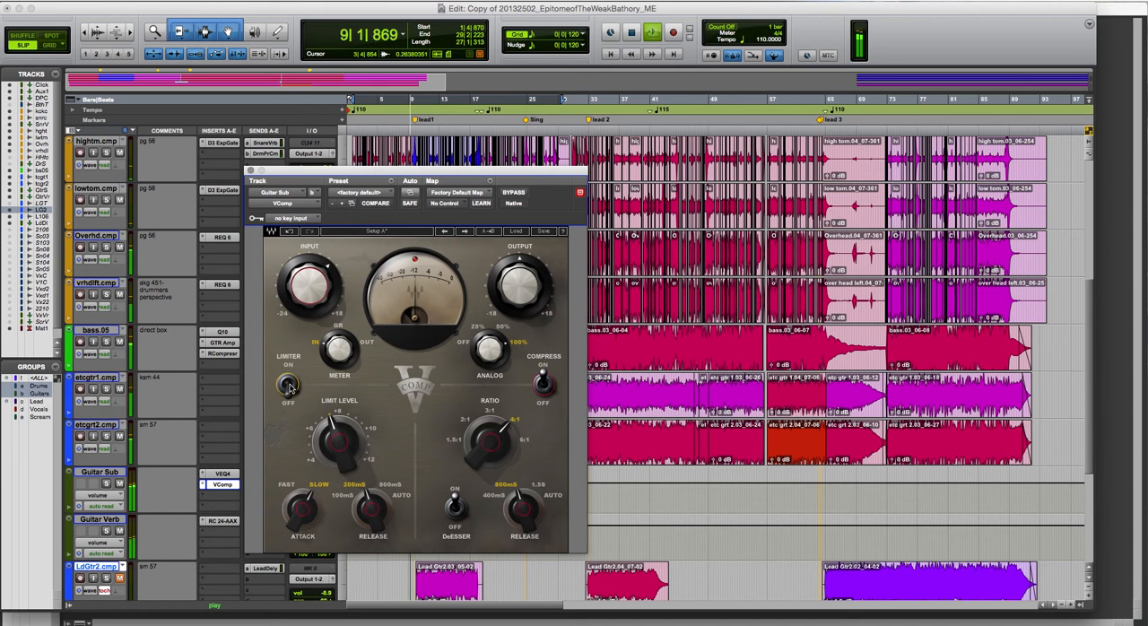
- Set VComp's compressor Release to 1.5S at a 4:1 ratio and raise its input slightly during playback
mouse_move(488, 450)
left_mouse_down()
mouse_move(484, 467)
mouse_move(484, 453)
left_mouse_up()
left_click(527, 490)
left_click_drag(527, 490, 526, 475)
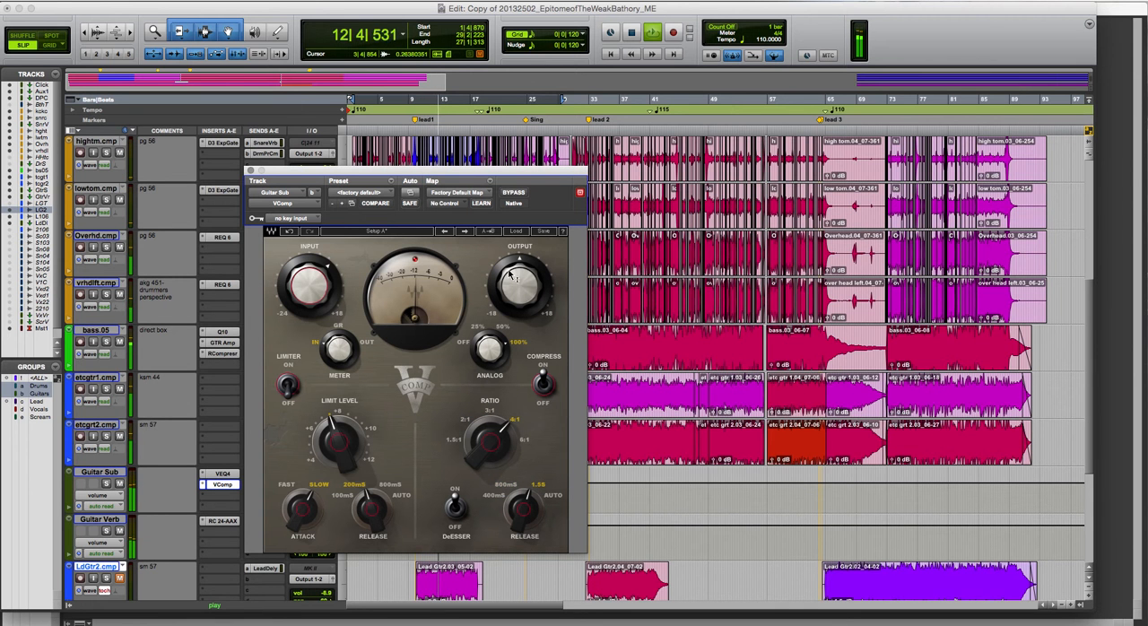
left_click_drag(306, 283, 307, 276)
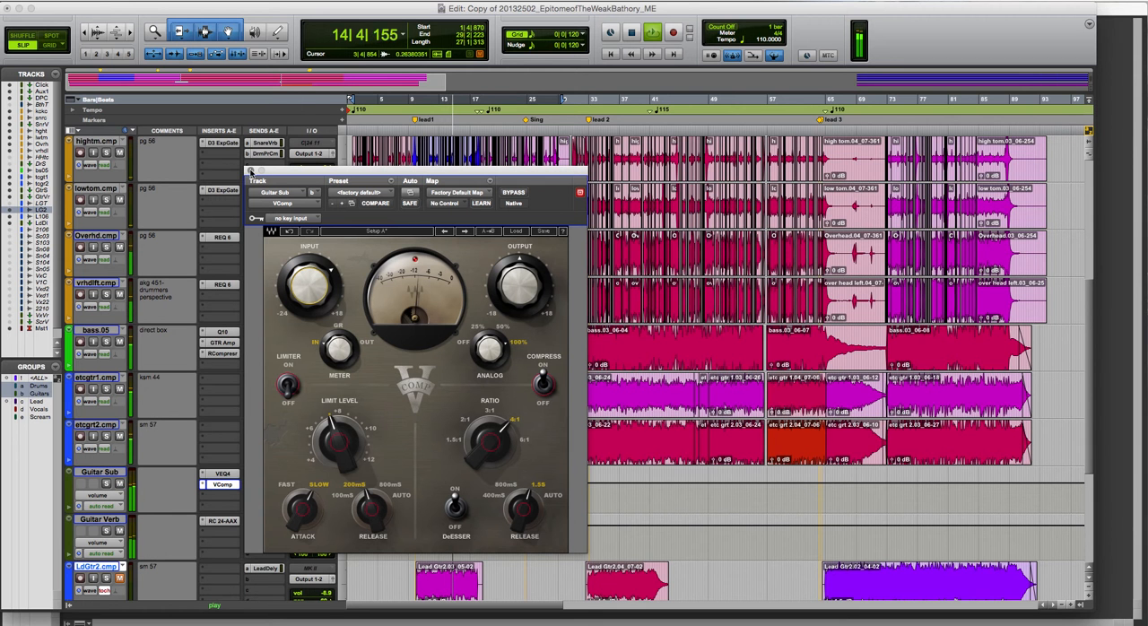
key("space")
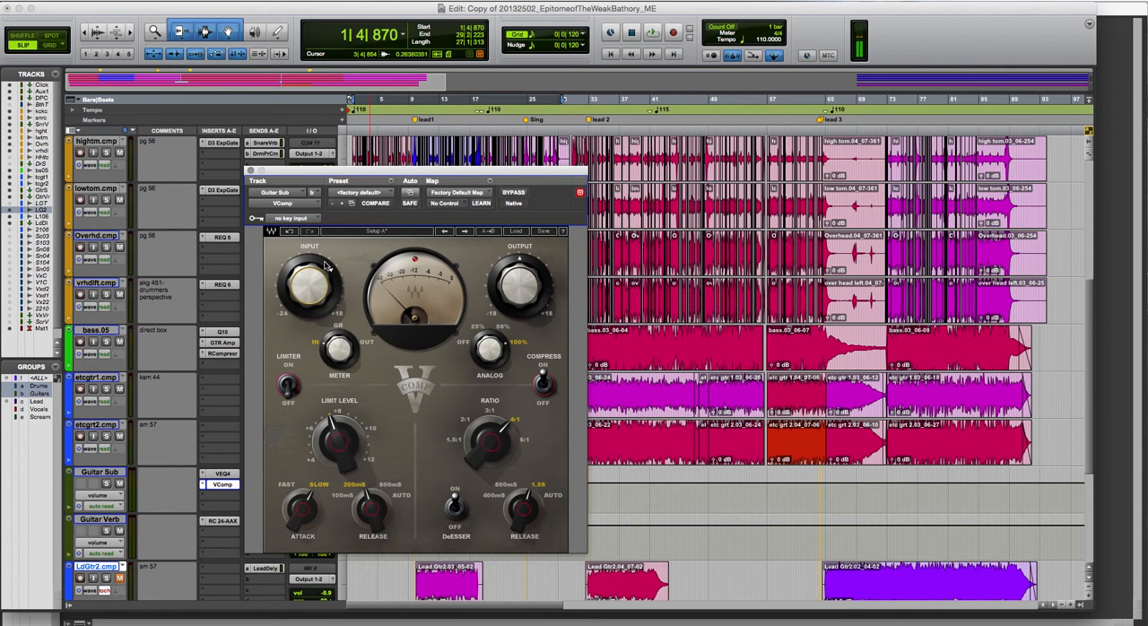
left_click(252, 170)
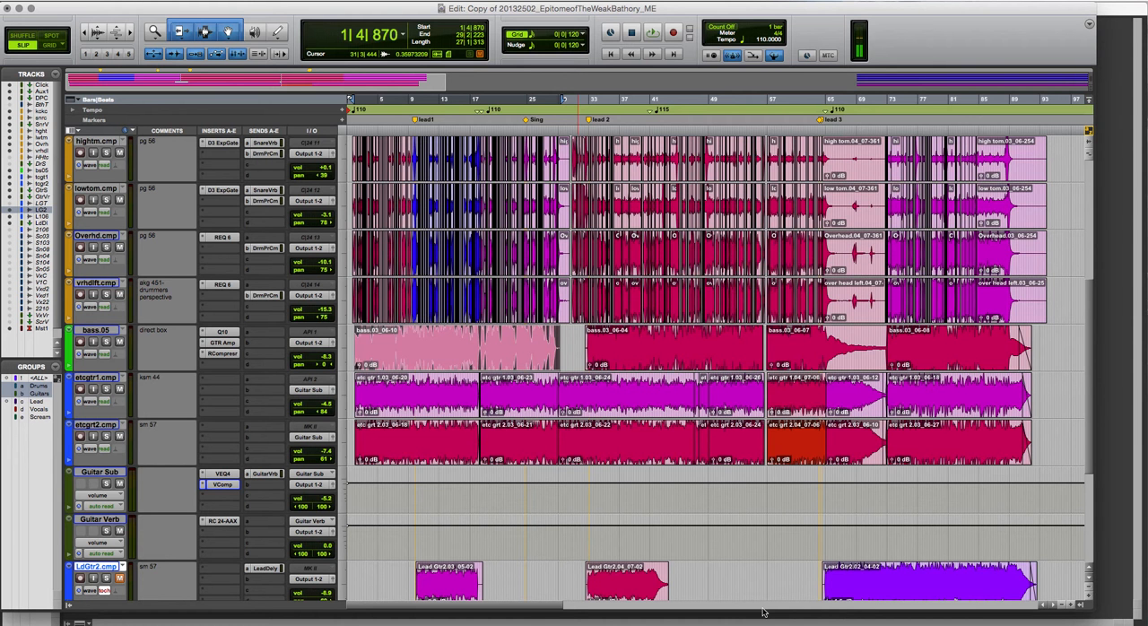
- Open VEQ4 on the Guitar Sub and set its LF band to 56 Hz with a deeper cut during playback
left_click(215, 473)
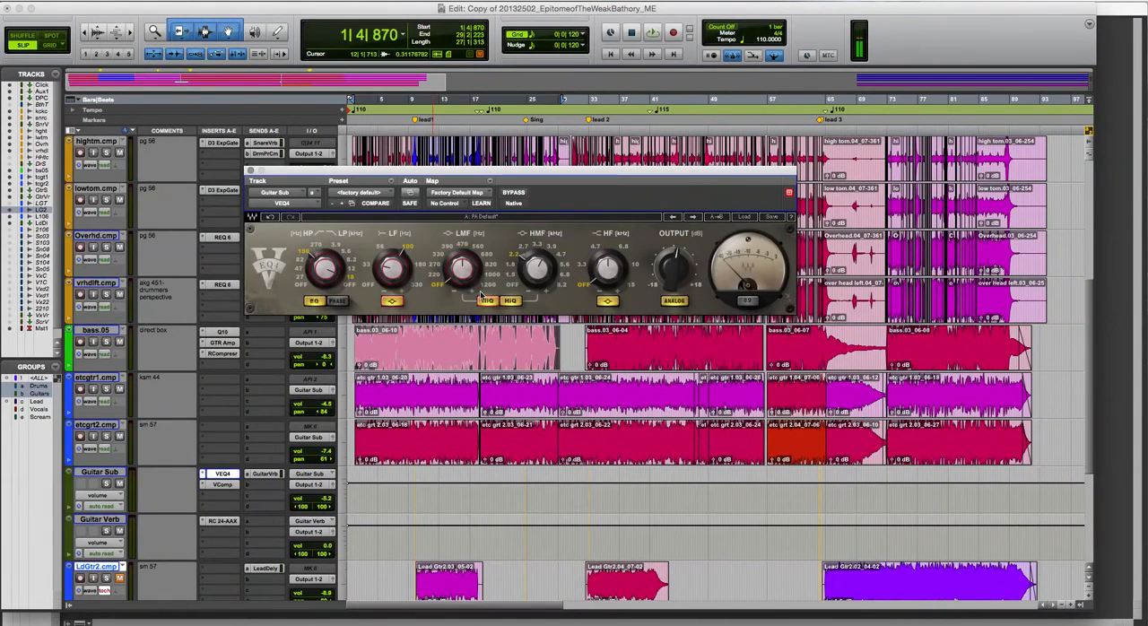
key("space")
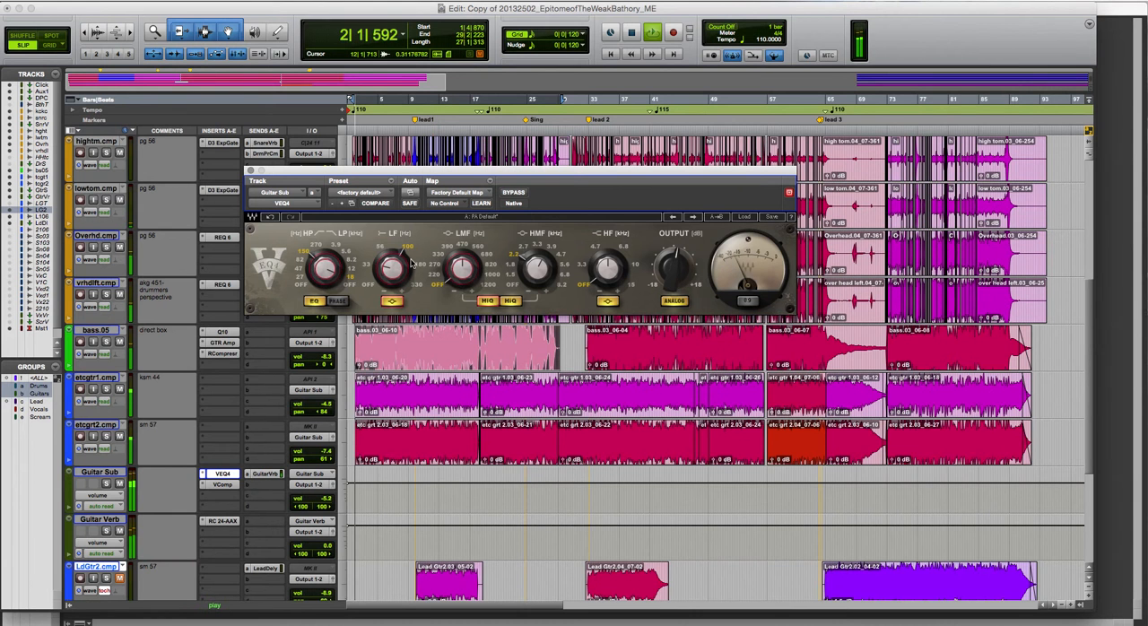
mouse_move(406, 261)
left_mouse_down()
mouse_move(389, 254)
mouse_move(393, 273)
left_mouse_up()
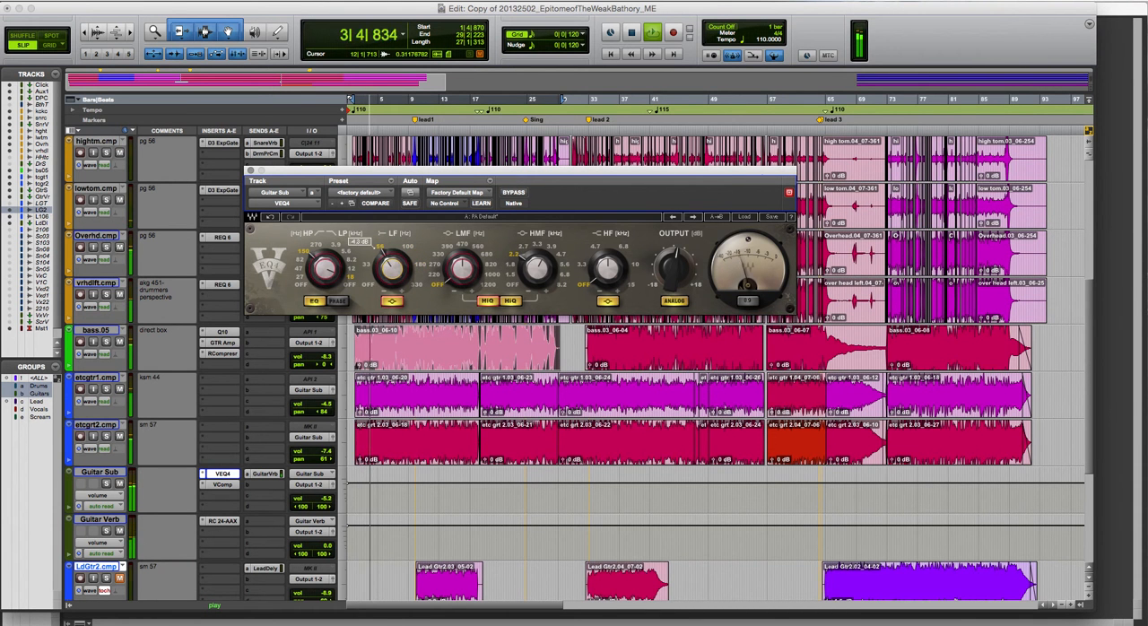
left_click_drag(392, 268, 392, 303)
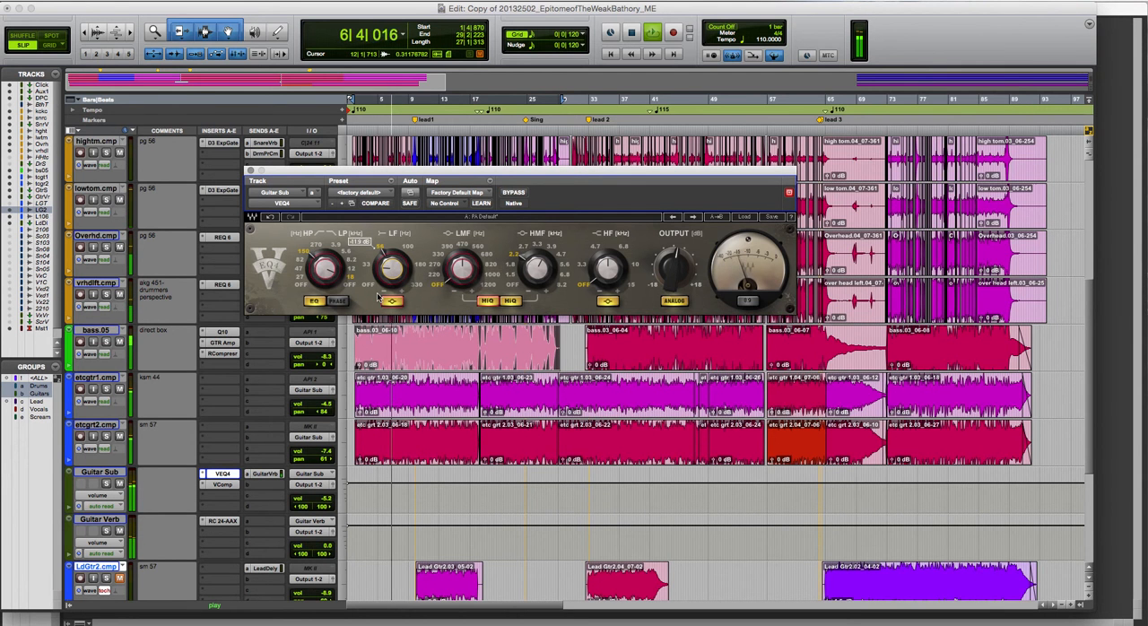
- Adjust the gain of VEQ4's LMF band, set its frequency to 560 Hz and try the HiQ switch
mouse_move(462, 270)
left_mouse_down()
mouse_move(463, 252)
mouse_move(463, 277)
left_mouse_up()
left_click(477, 253)
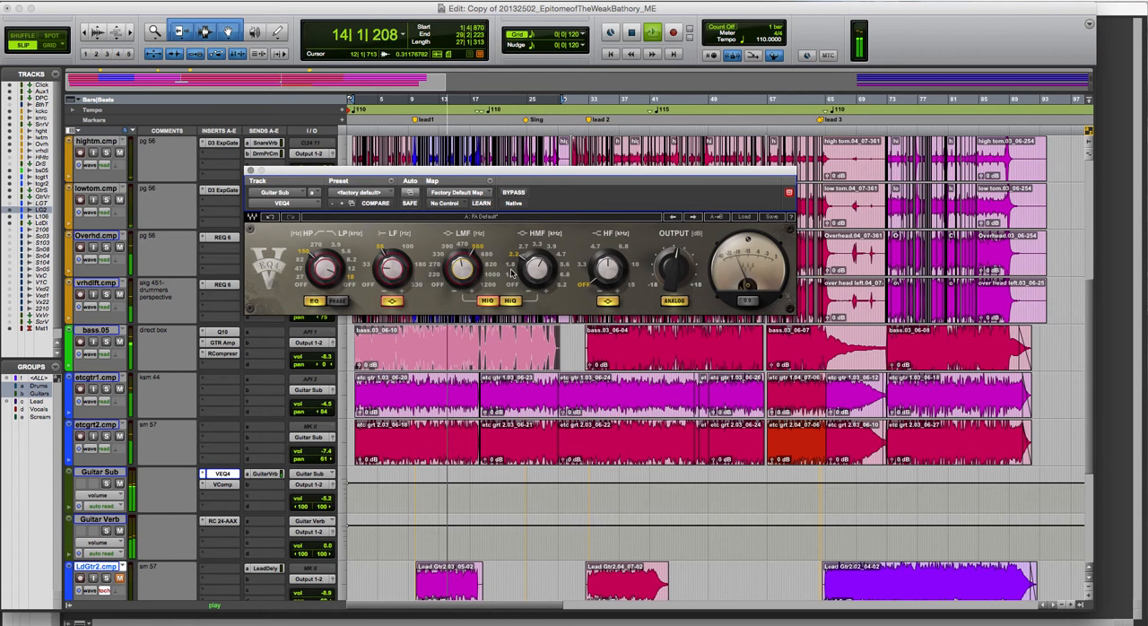
left_click(484, 302)
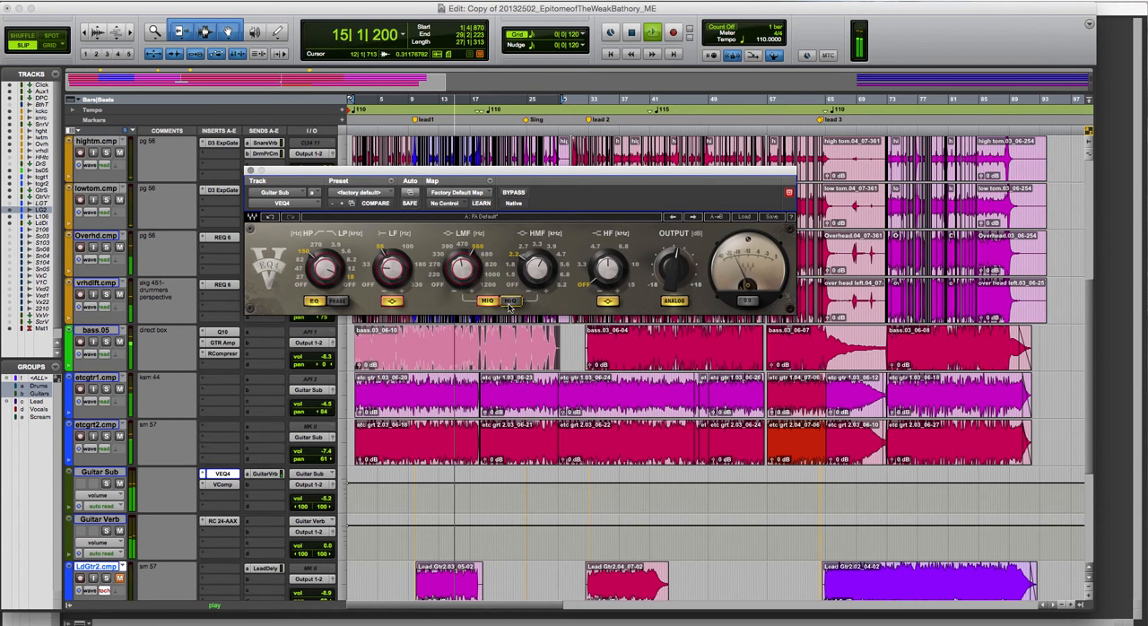
- Toggle VEQ4's Analog mode off and on, adjust its output level, and close the plug-in
left_click(674, 302)
left_click(674, 302)
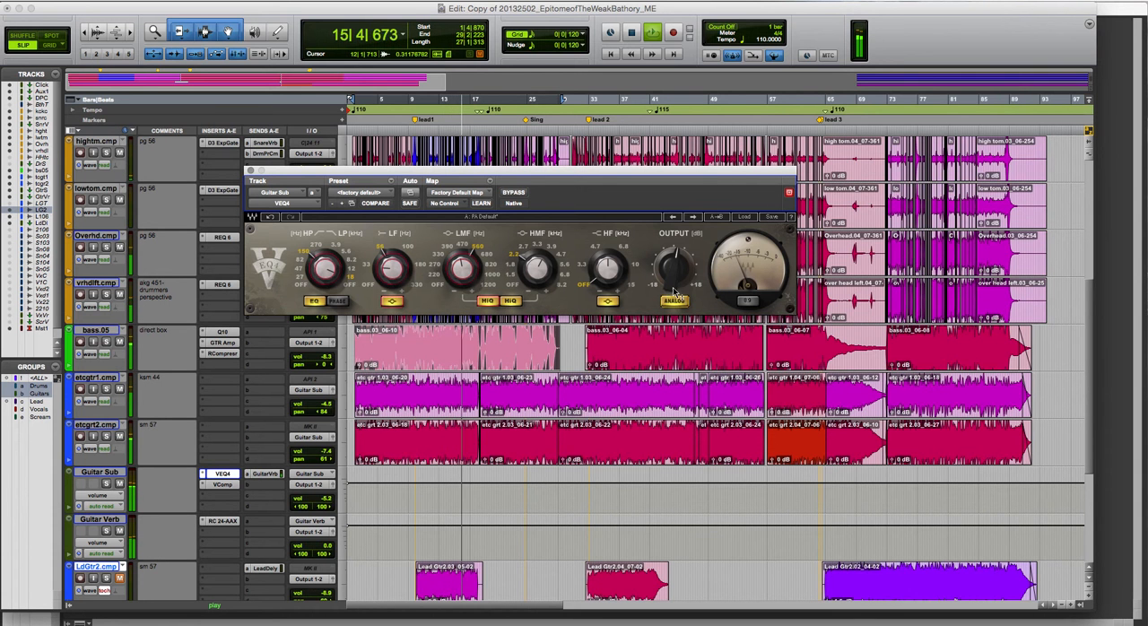
left_click_drag(674, 269, 674, 249)
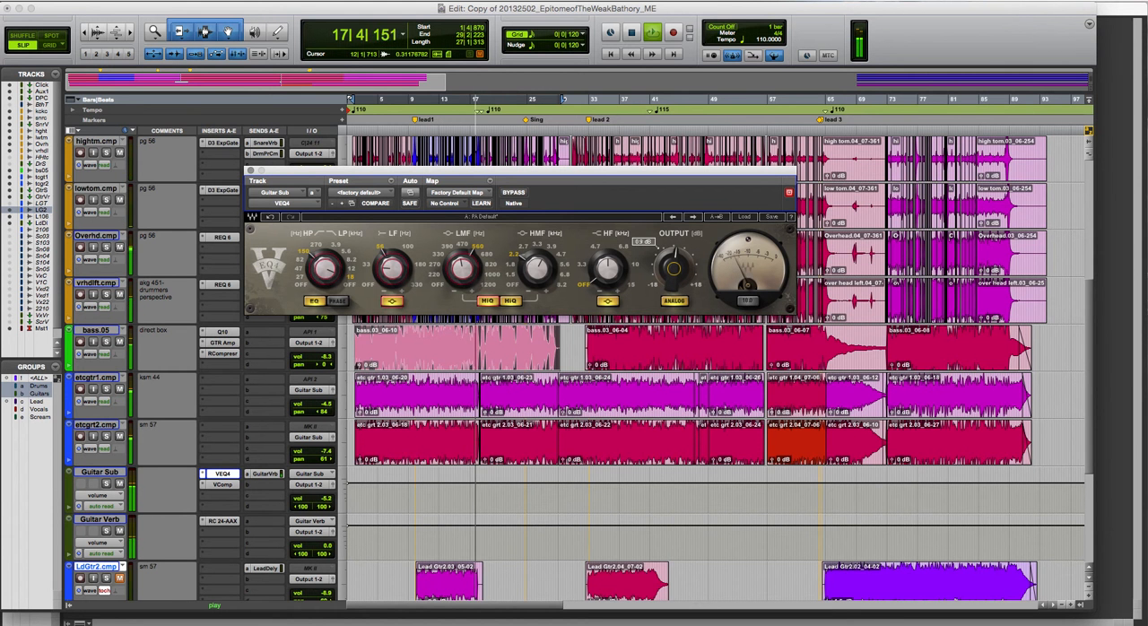
left_click(251, 170)
key("space")
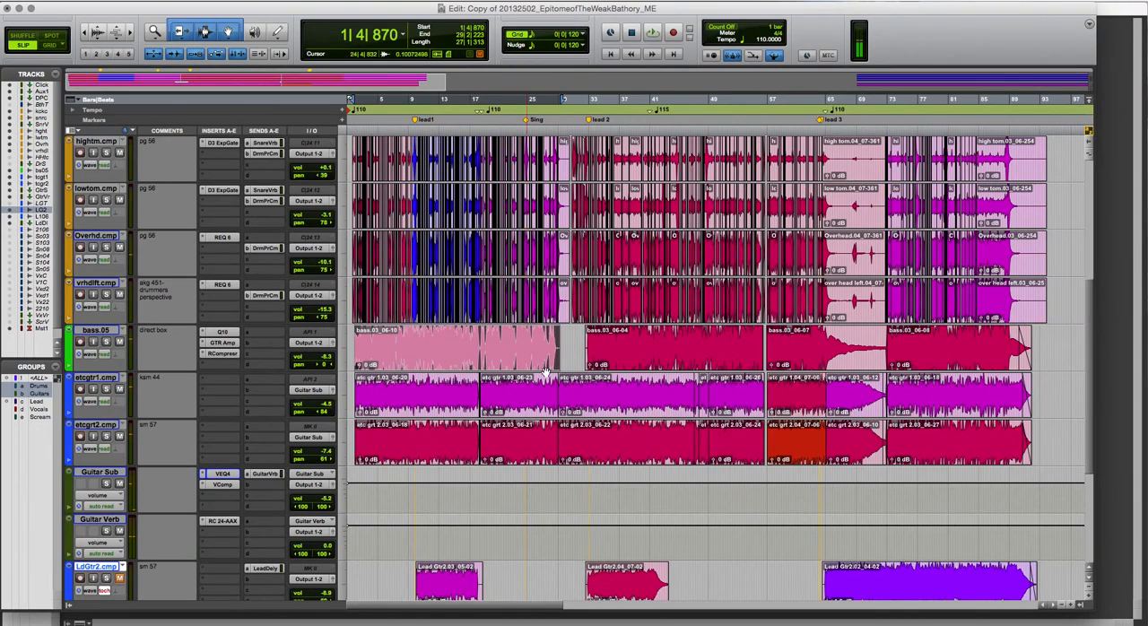
- Place the playback cursor at about bar 7 on LdGtr2.cmp and audition the mix through the first lead guitar section
scroll(479, 406, "down", 3)
scroll(479, 405, "down", 2)
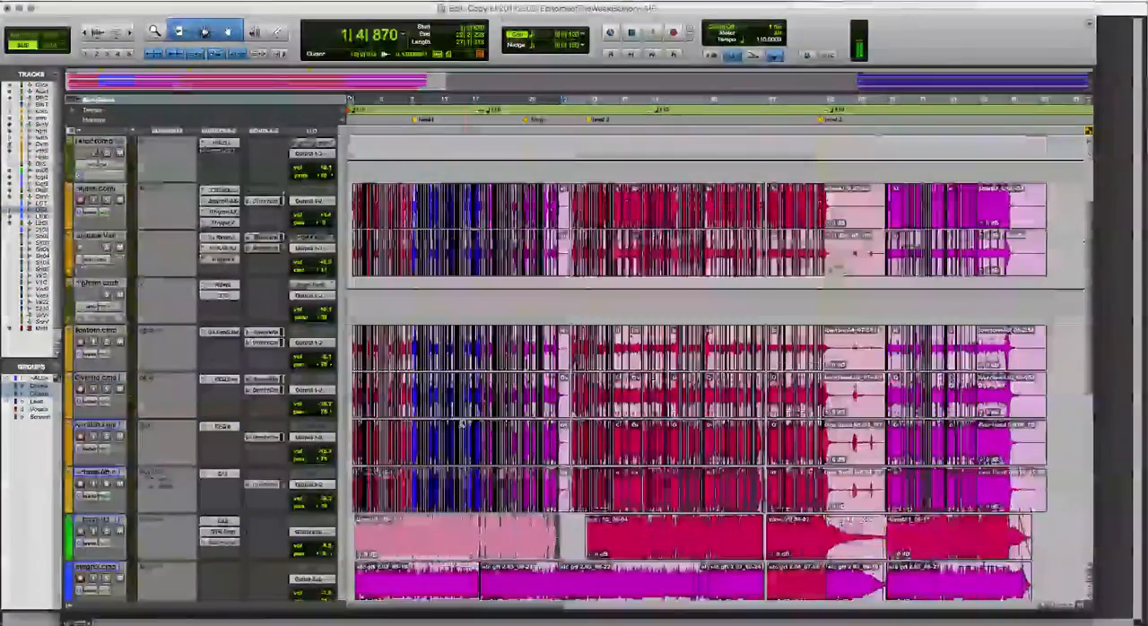
scroll(461, 424, "up", 2)
scroll(440, 465, "down", 6)
scroll(441, 466, "down", 5)
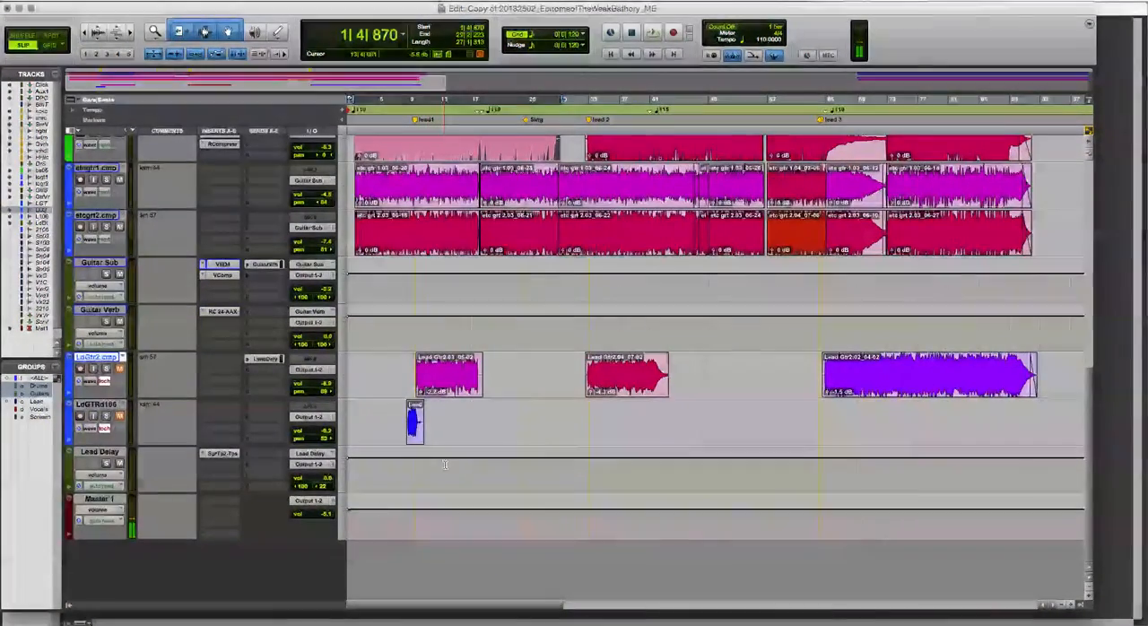
scroll(444, 464, "up", 15)
scroll(453, 464, "down", 15)
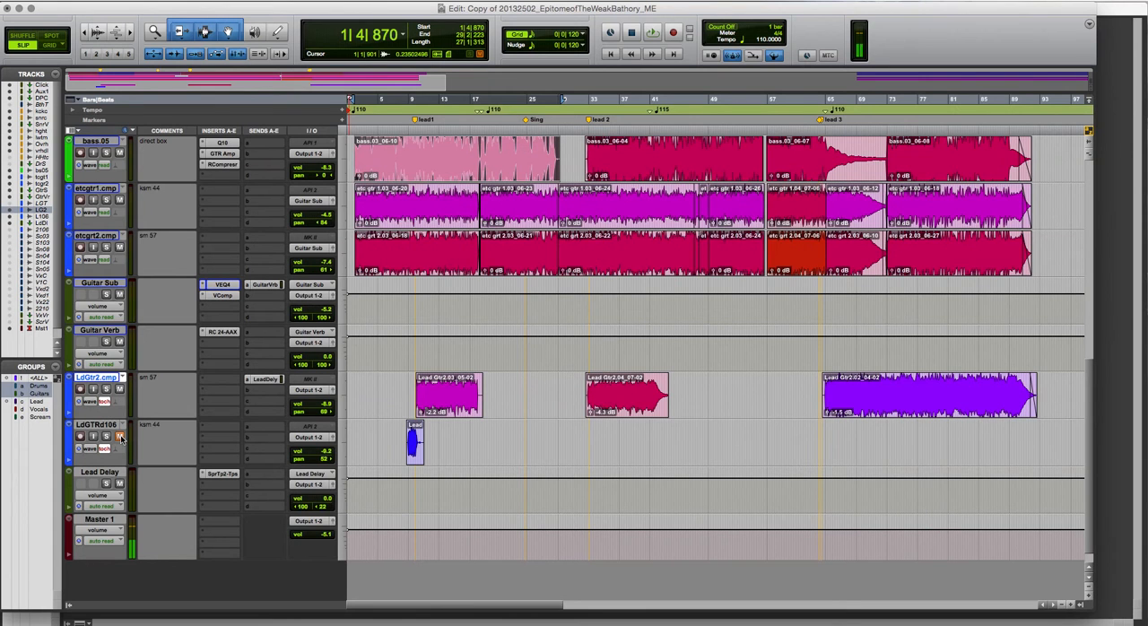
left_click(395, 387)
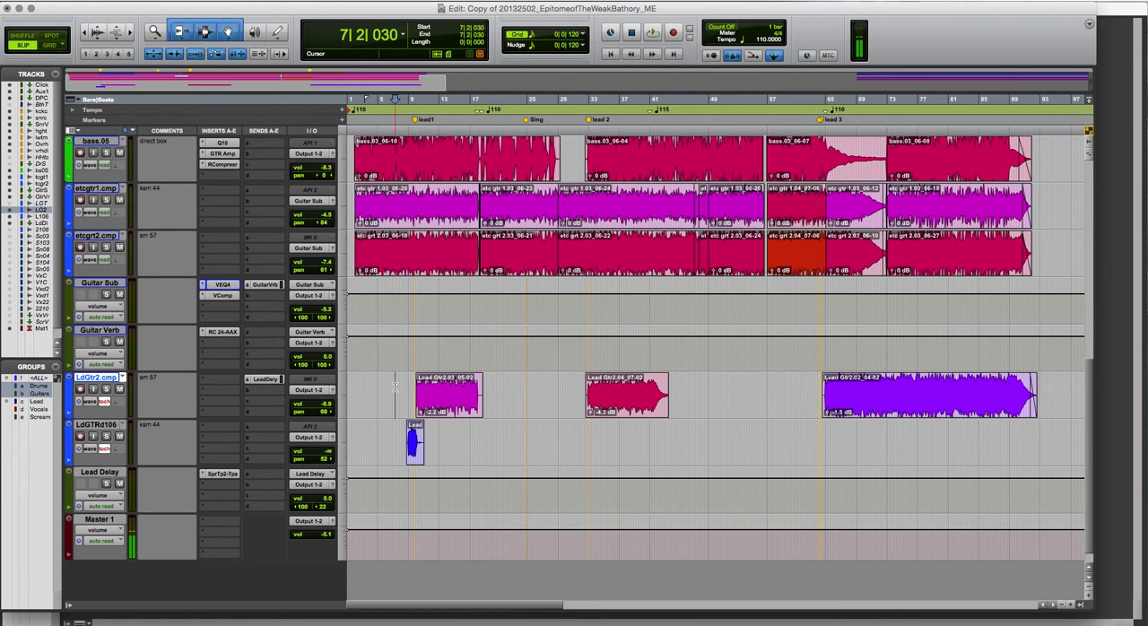
key("space")
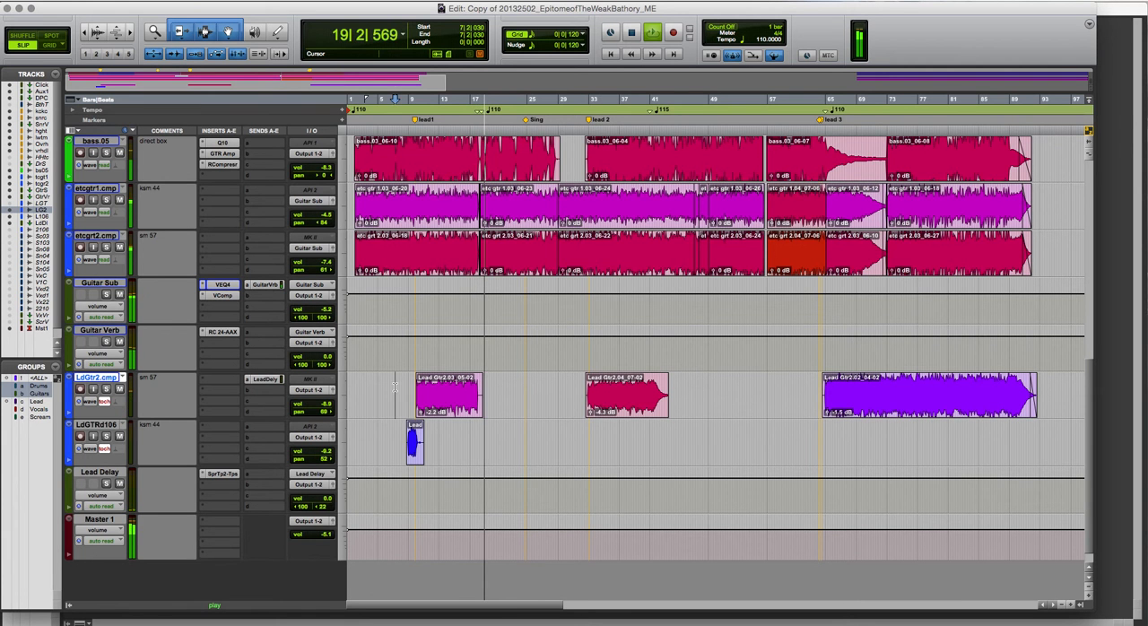
key("space")
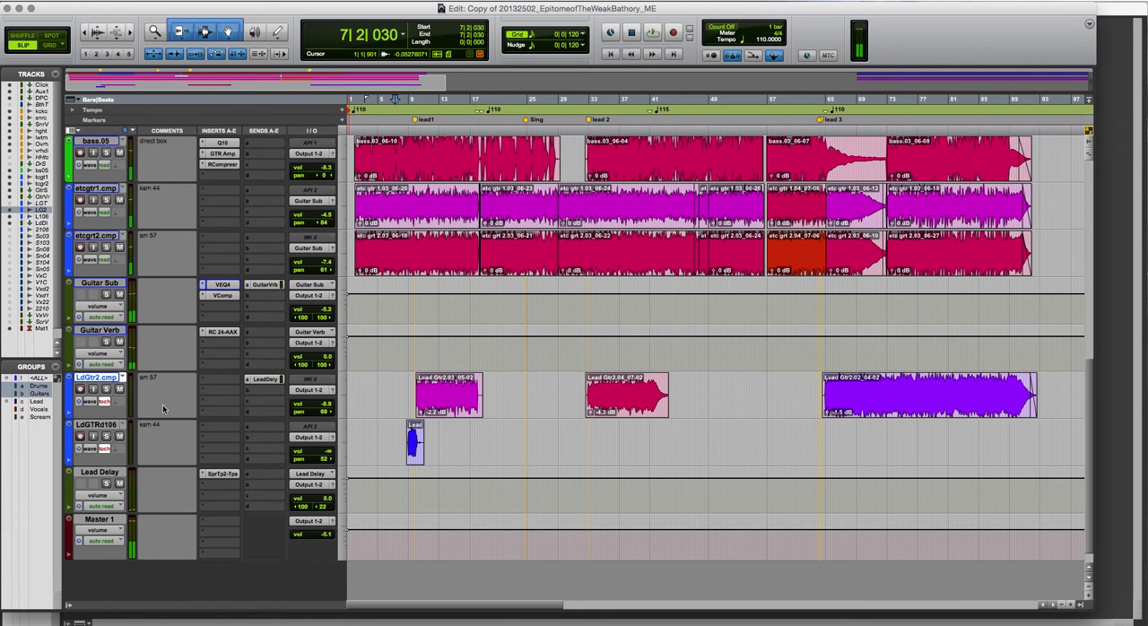
- Toggle the solo on LdGtr2.cmp and solo the LdGTRd106 lead guitar track
left_click(107, 390)
left_click(106, 390)
scroll(107, 390, "up", 10)
scroll(106, 390, "down", 10)
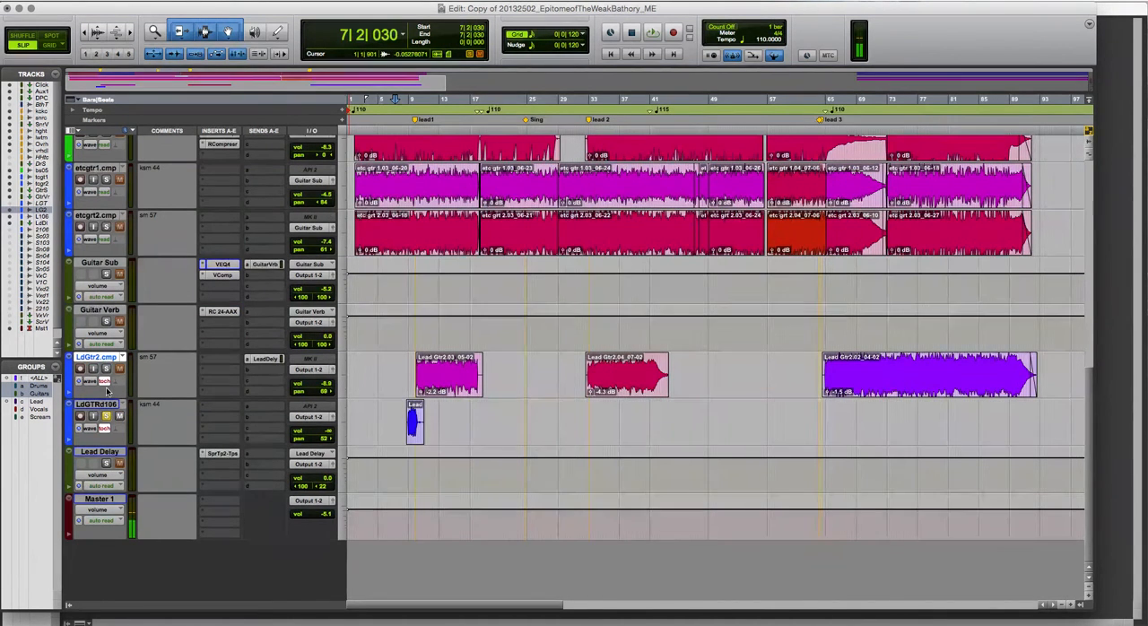
- Set the pan of the LdGtr2.cmp lead guitar track to 56
scroll(107, 390, "up", 3)
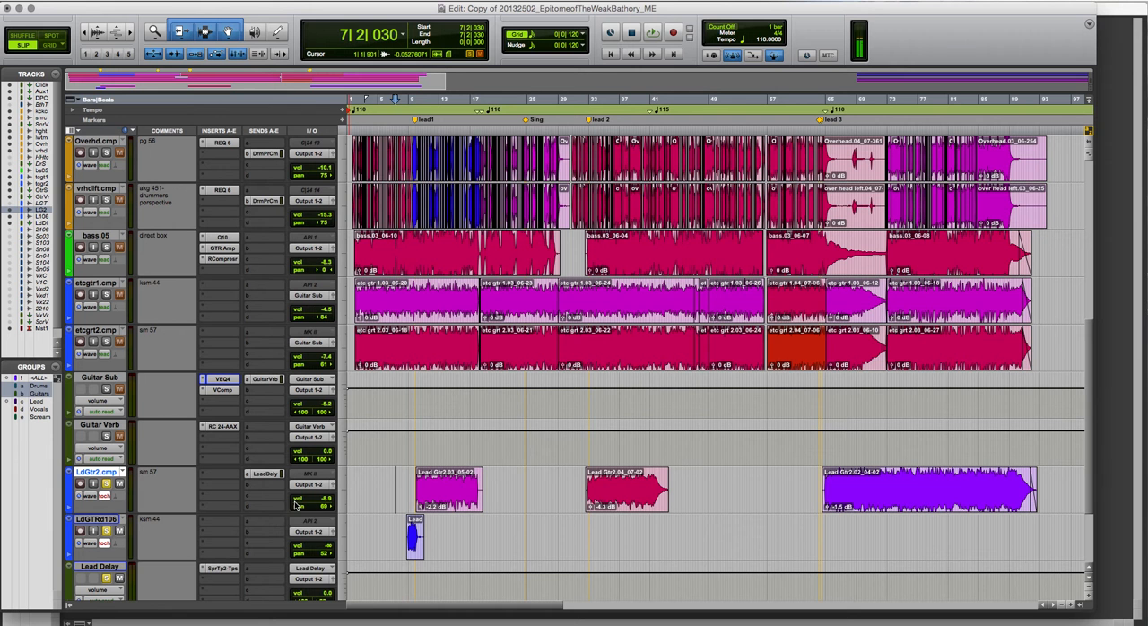
mouse_move(325, 512)
left_mouse_down()
mouse_move(314, 509)
mouse_move(325, 507)
left_mouse_up()
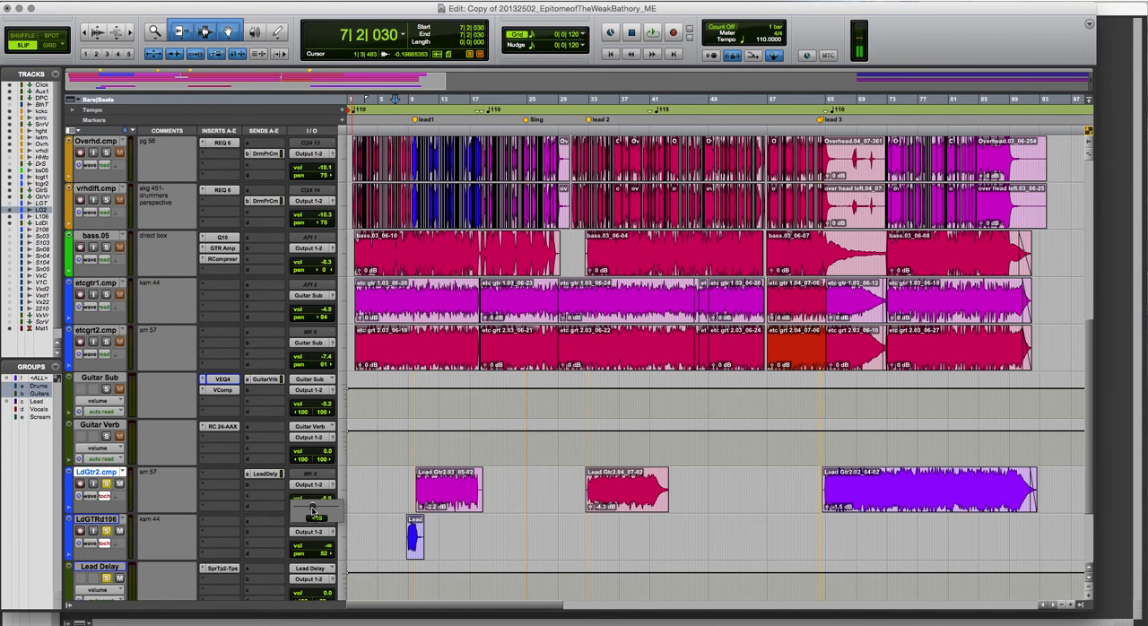
left_click_drag(306, 510, 312, 509)
left_click_drag(300, 510, 312, 512)
left_click_drag(329, 511, 329, 511)
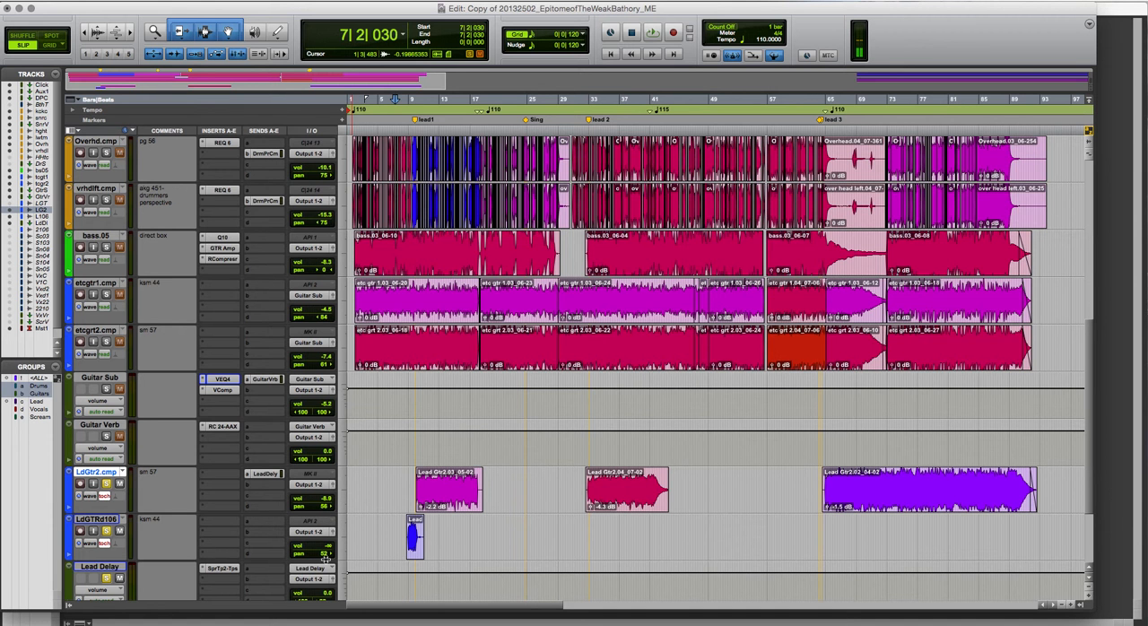
- Set the right-channel pan of the Lead Delay track to 68
scroll(339, 533, "down", 5)
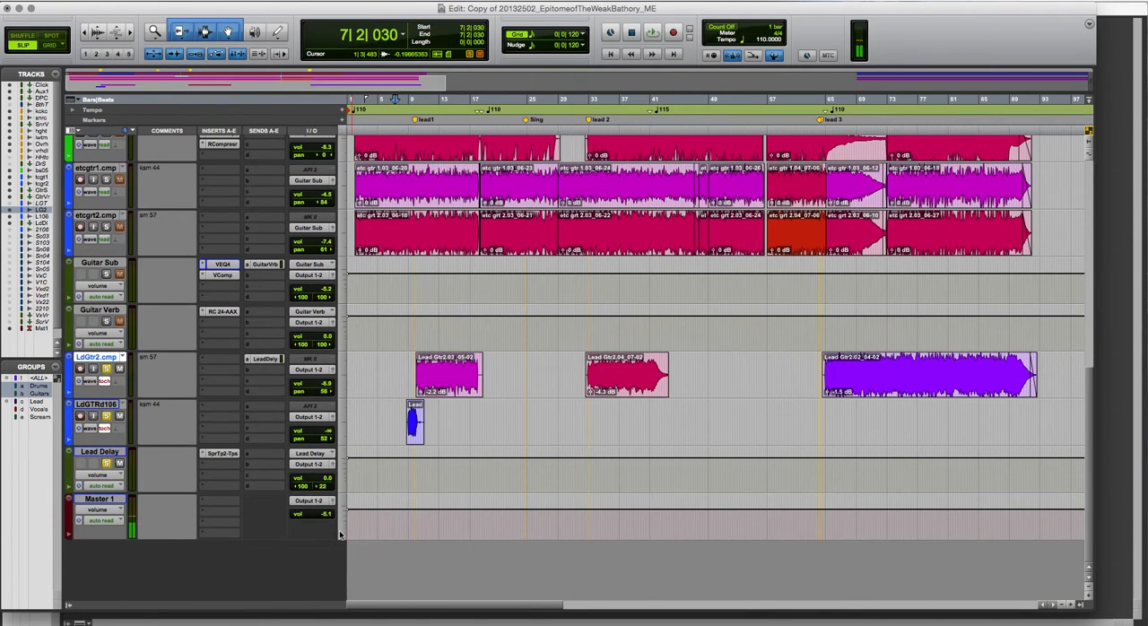
left_click_drag(329, 487, 319, 488)
left_click_drag(320, 488, 316, 491)
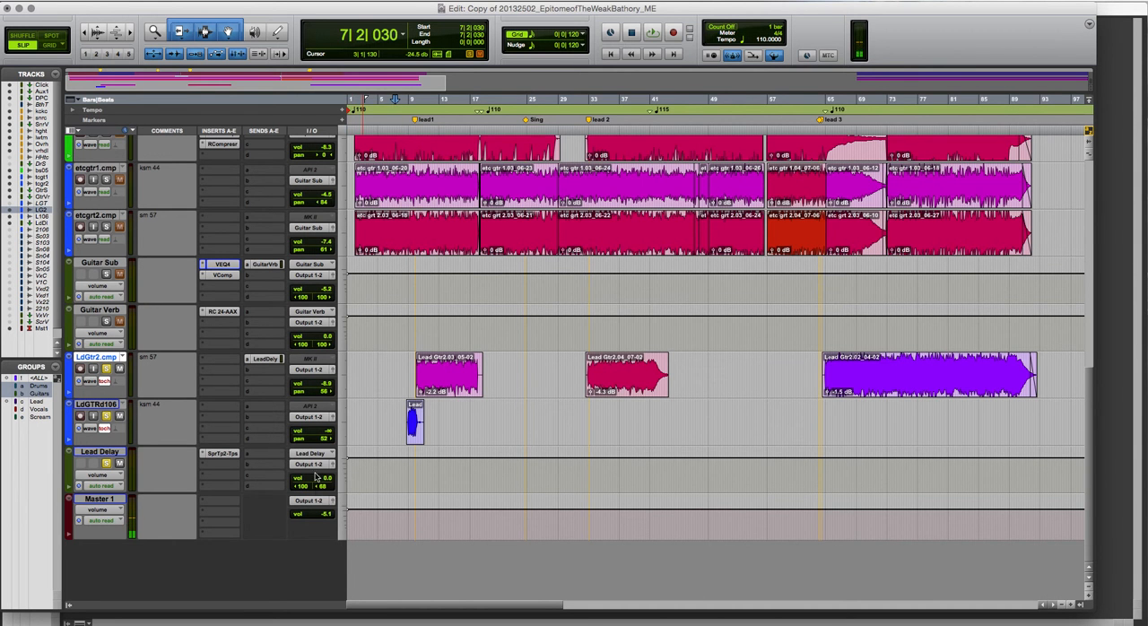
- Inspect LdGtr2.cmp's send to Lead Delay and the SuperTap 2-Taps settings on the Lead Delay track, closing both windows
left_click(270, 360)
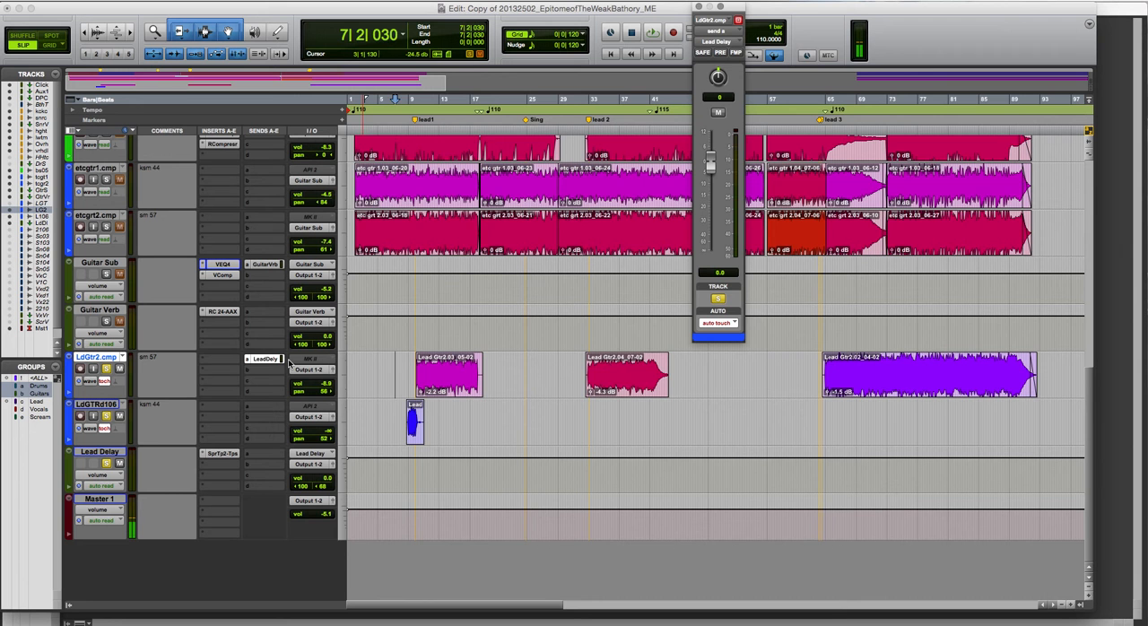
left_click(698, 8)
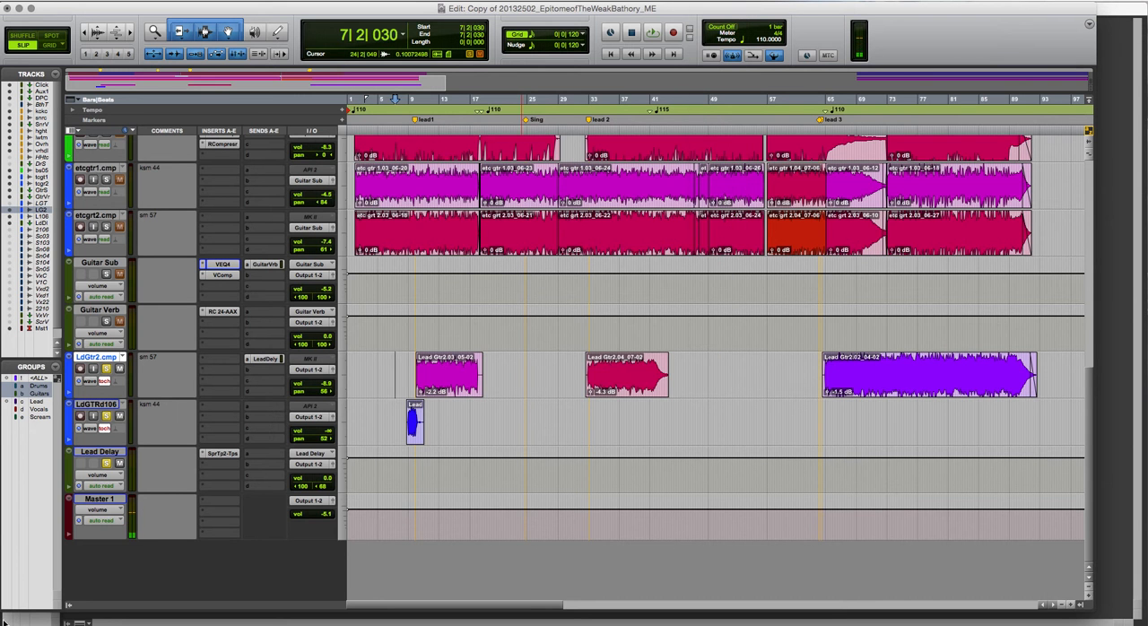
left_click(219, 453)
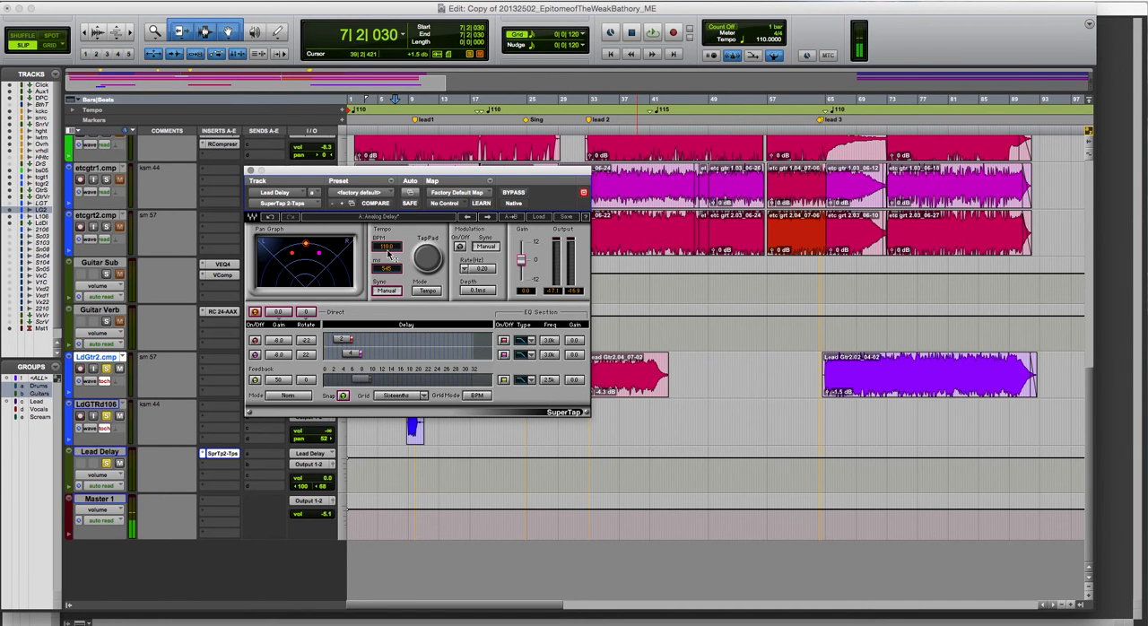
left_click(251, 170)
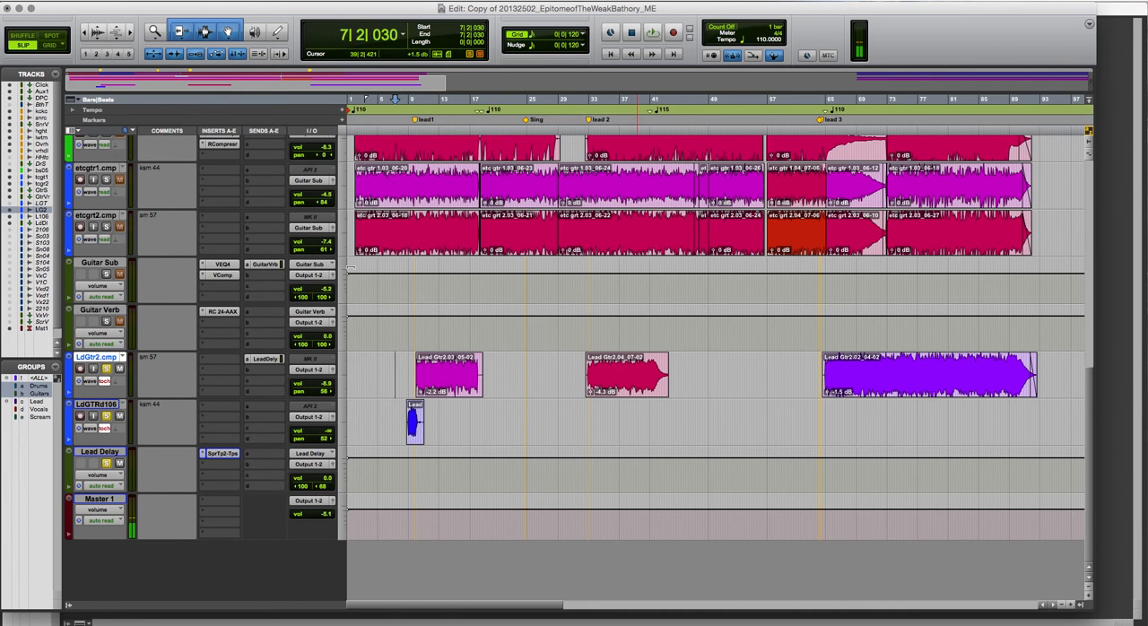
- Play the soloed lead guitars from about bar 9 through the first lead section and raise Lead Delay's volume to +2.5 dB
left_click(413, 359)
key("space")
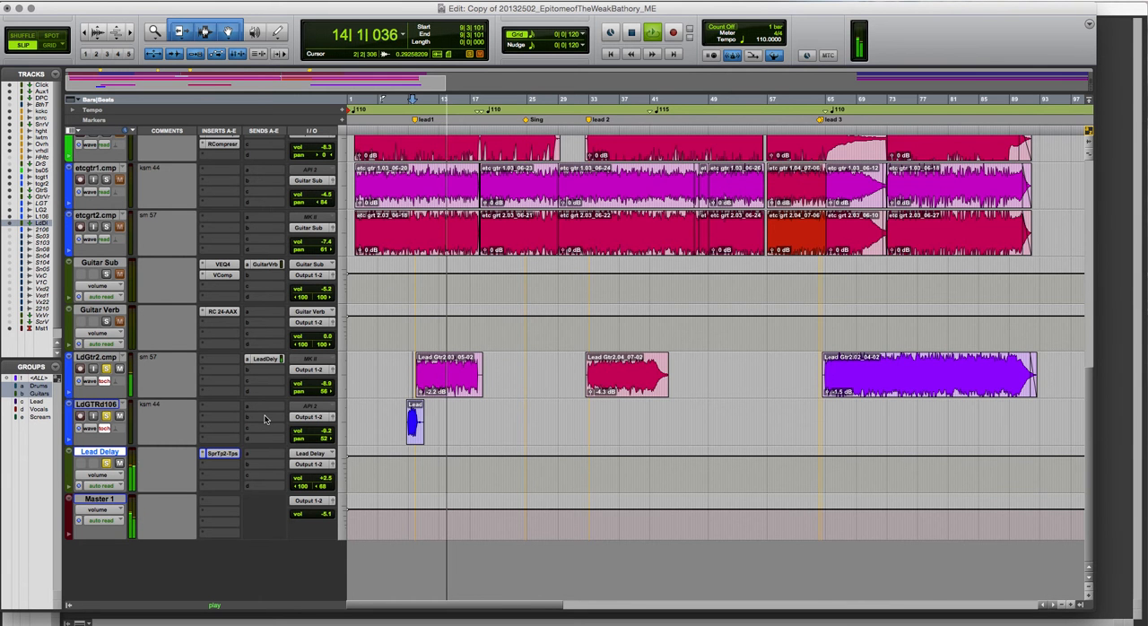
scroll(264, 418, "up", 3)
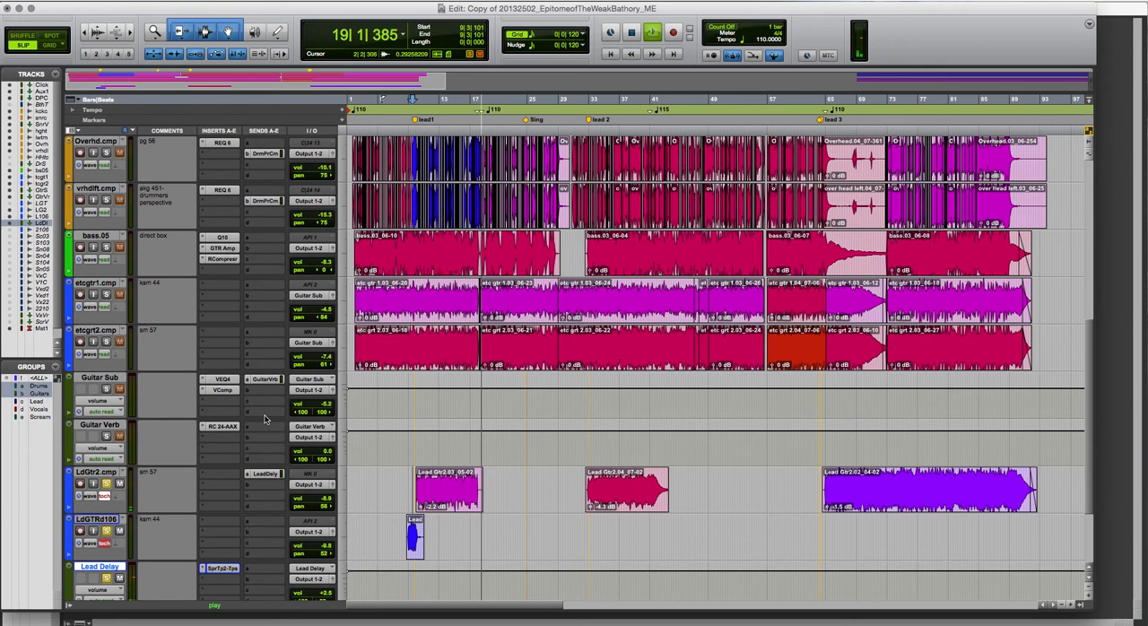
key("space")
- Switch LdGtr2.cmp's send to Lead Delay to pre-fader and lower Lead Delay's volume to -18.6 dB while replaying the first lead
left_click(270, 477)
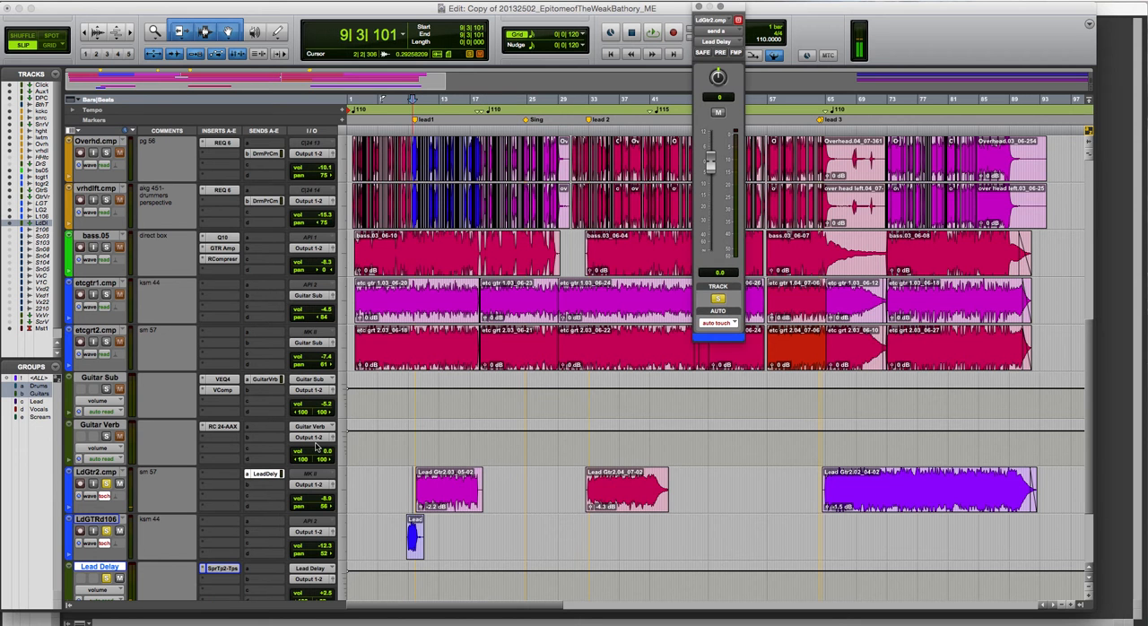
left_click(699, 7)
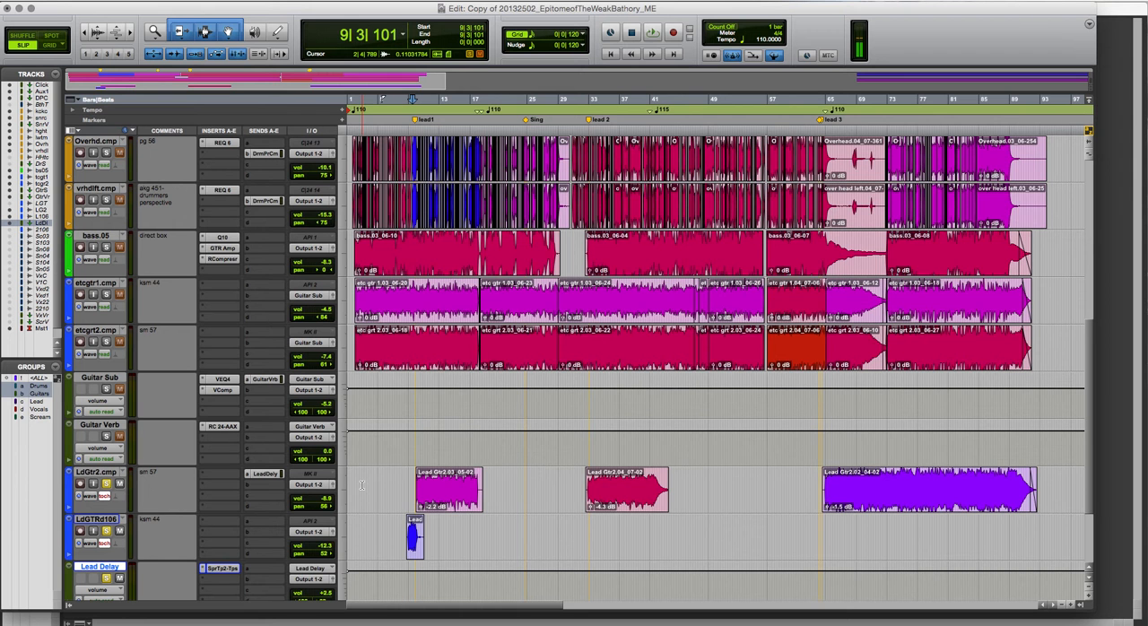
key("space")
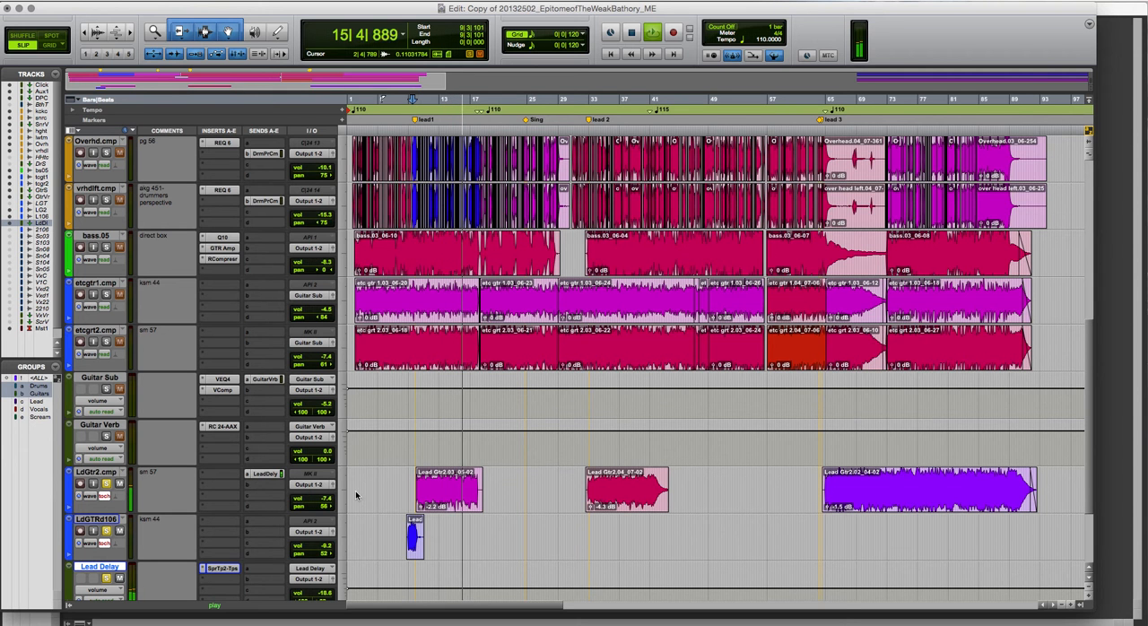
key("space")
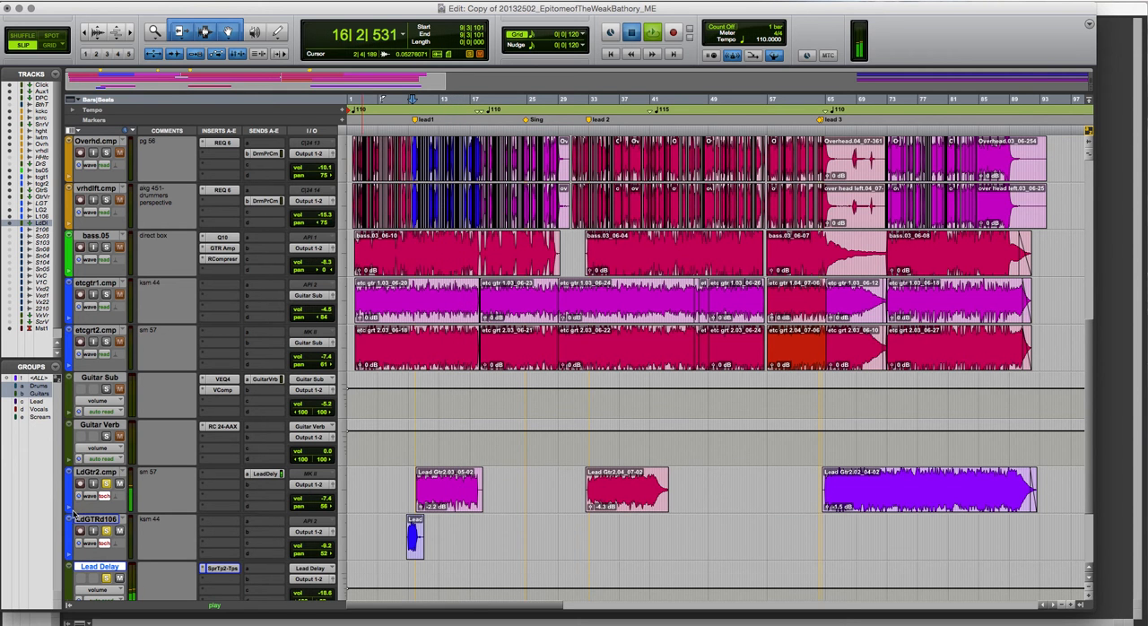
- Show LdGtr2.cmp's volume automation lane and delete the automation points across the first lead, starting at about bar 11
left_click(73, 509)
left_click(75, 507)
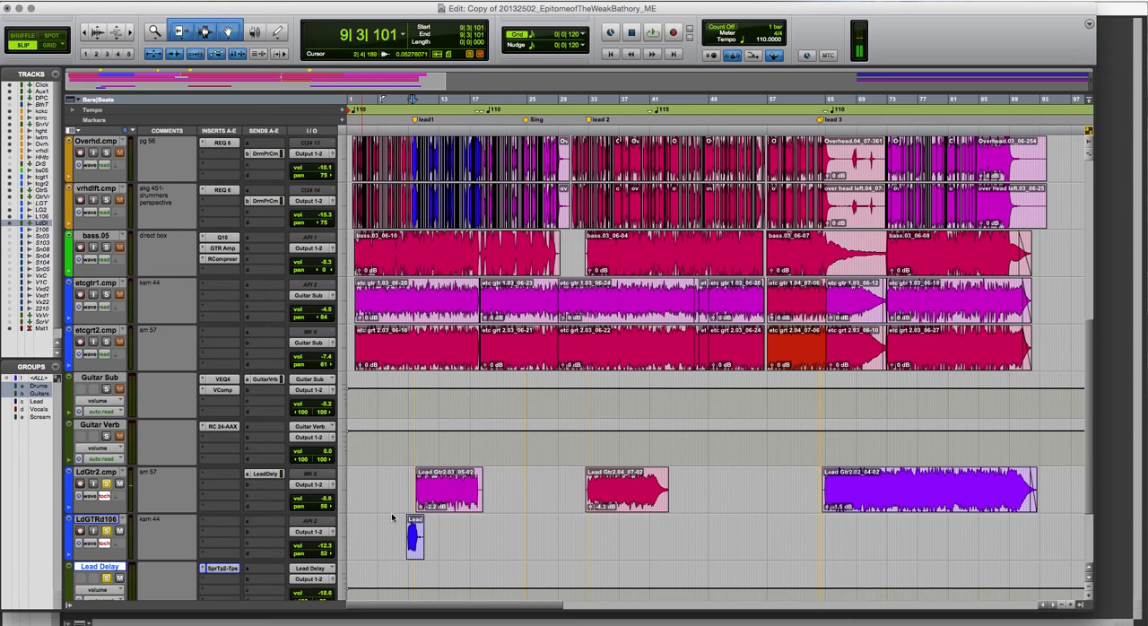
left_click_drag(492, 530, 427, 531)
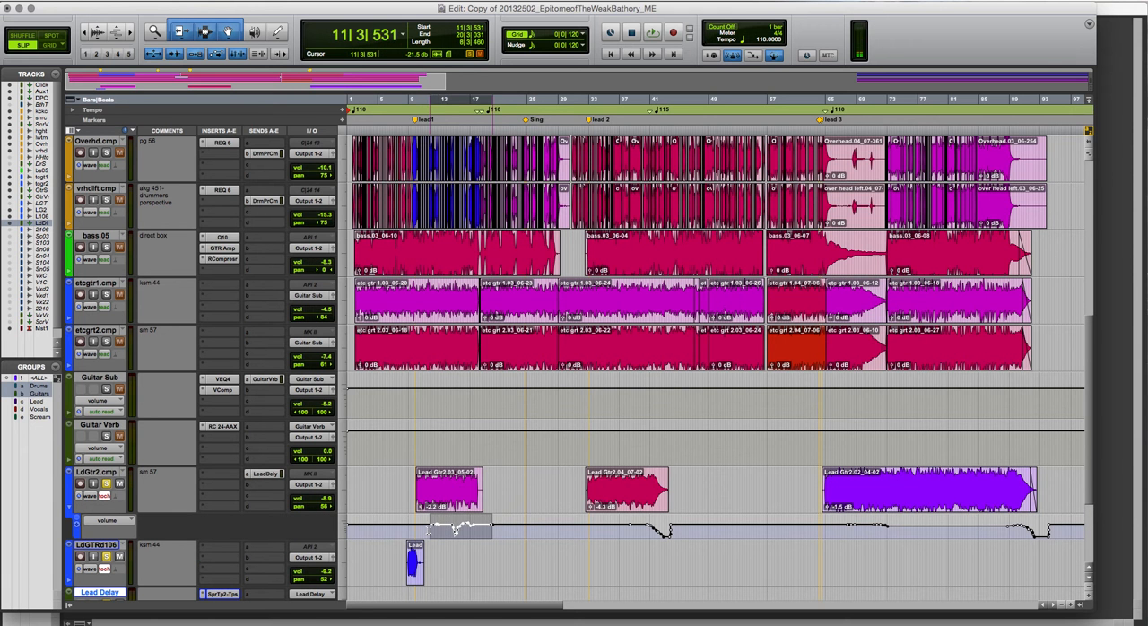
key("Delete")
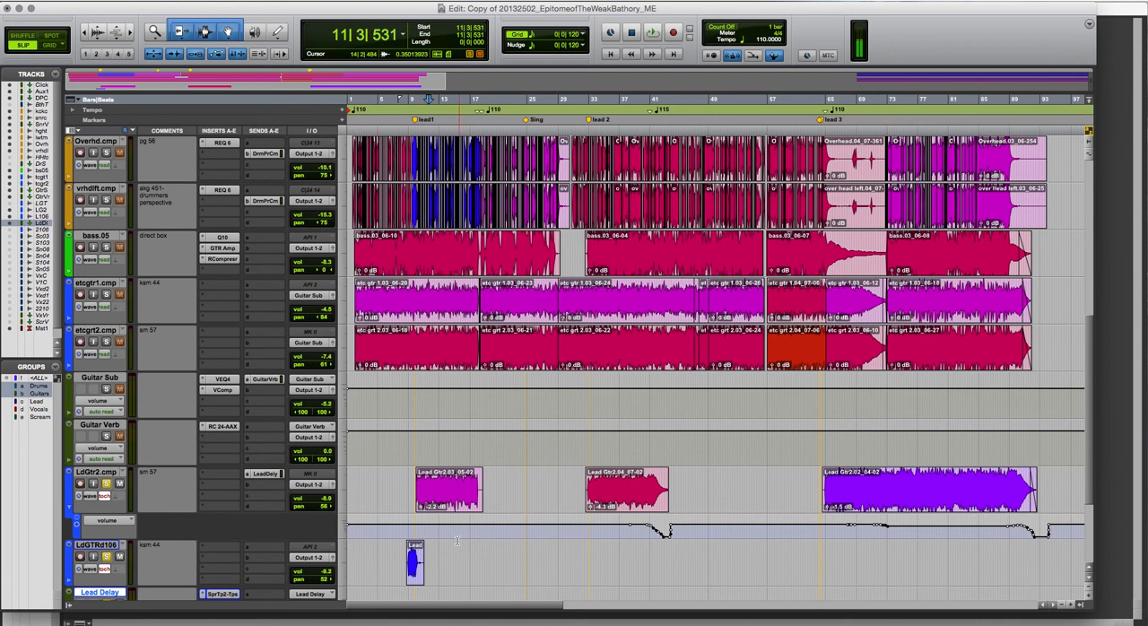
left_click(70, 508)
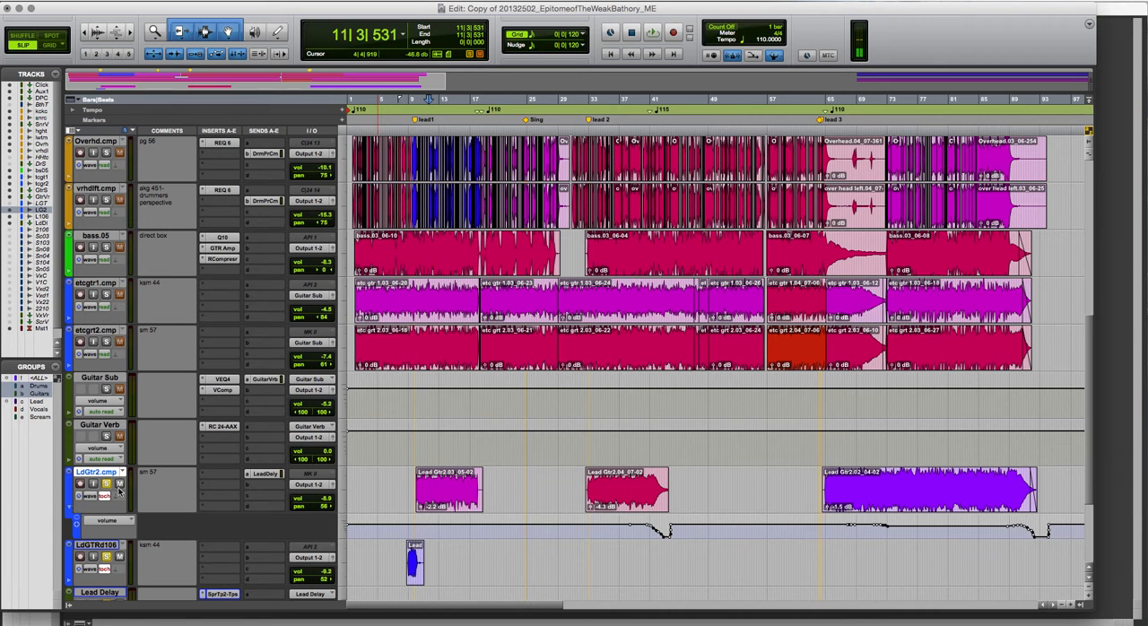
- Audition the lead guitar from about bar 11, set Lead Delay's volume to -15.0 dB and hide LdGtr2.cmp's automation lane
key("space")
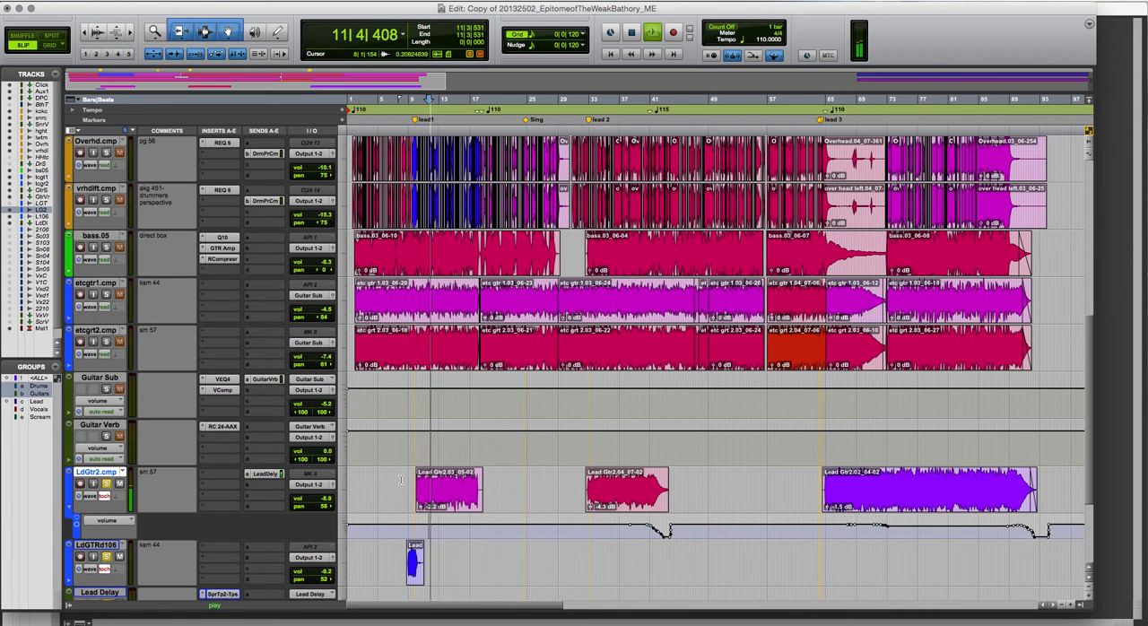
left_click(72, 508)
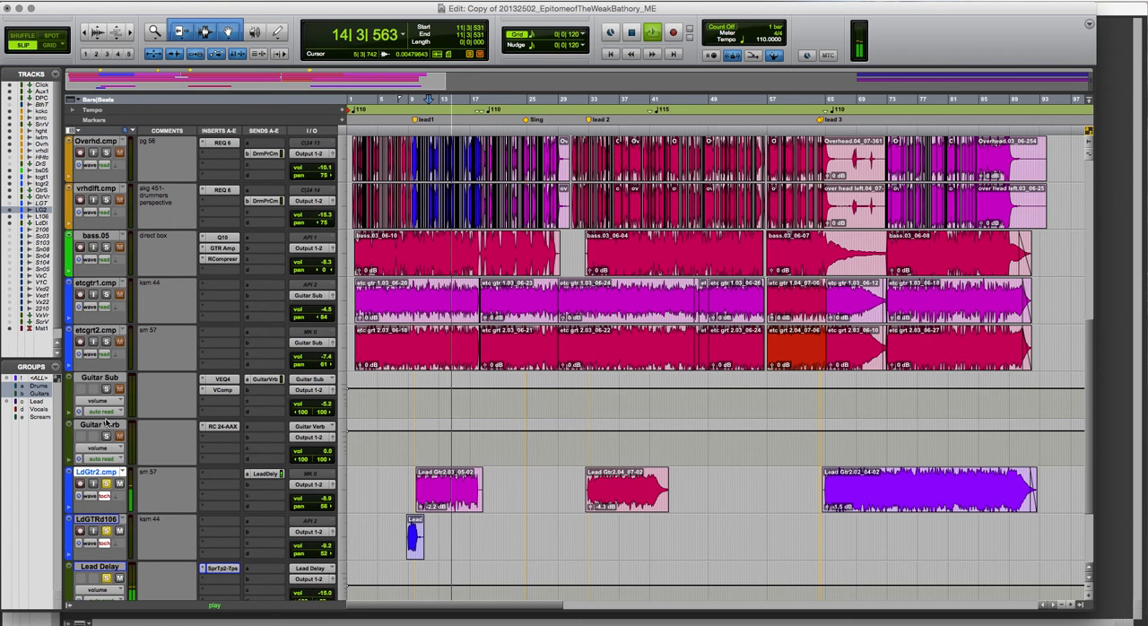
key("space")
- Insert the multichannel Q10 (stereo) equalizer after SuperTap on the Lead Delay track
scroll(377, 497, "down", 2)
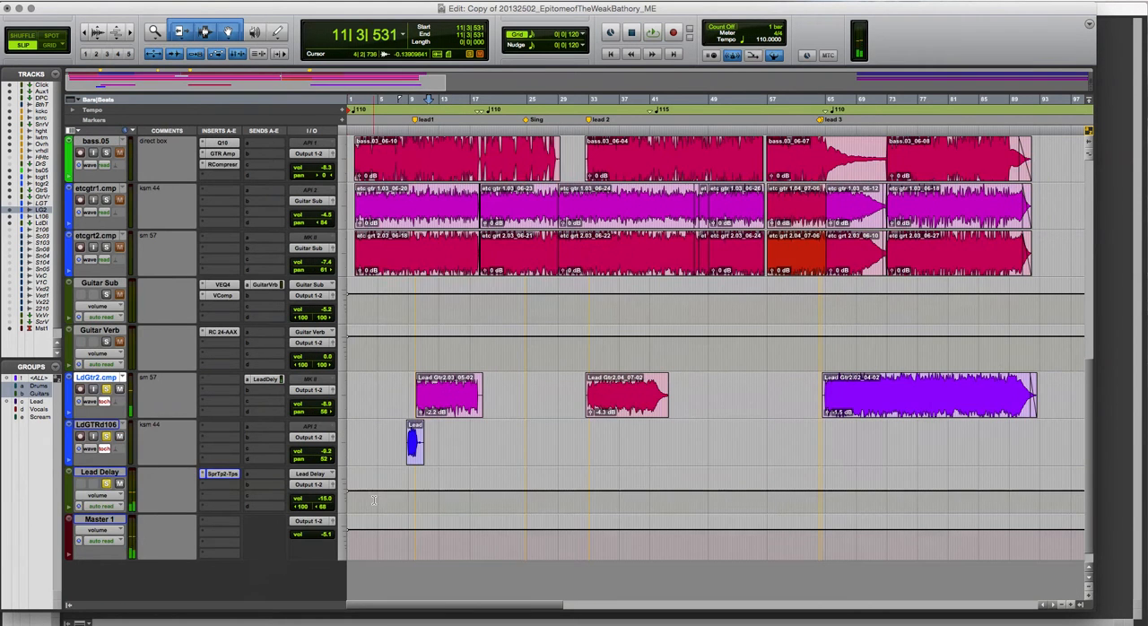
left_click(223, 491)
mouse_move(278, 508)
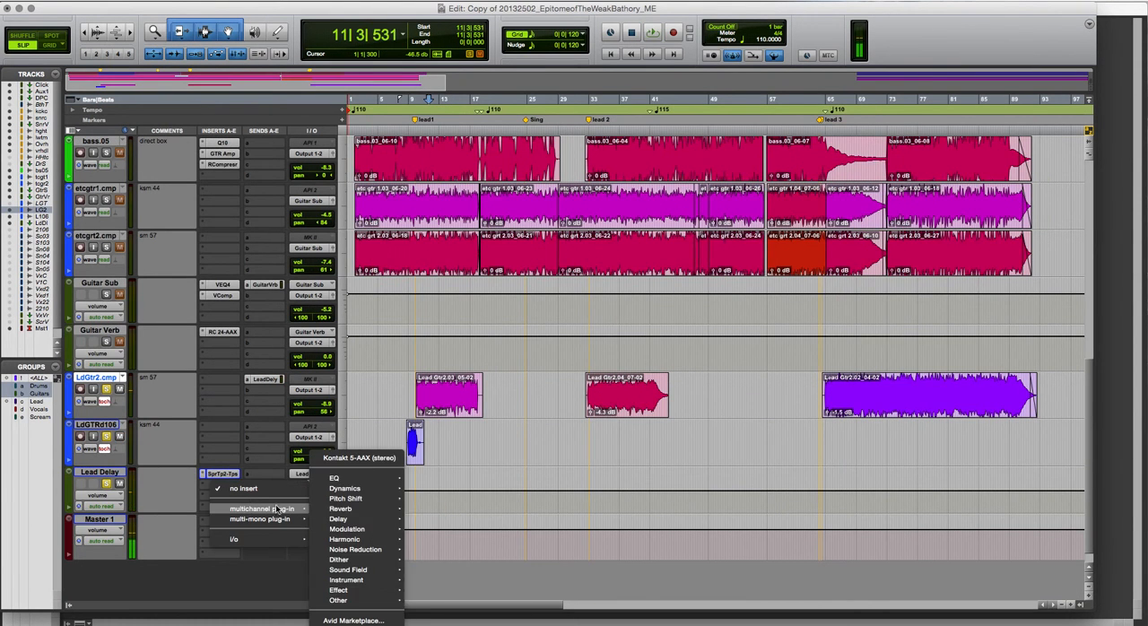
mouse_move(377, 478)
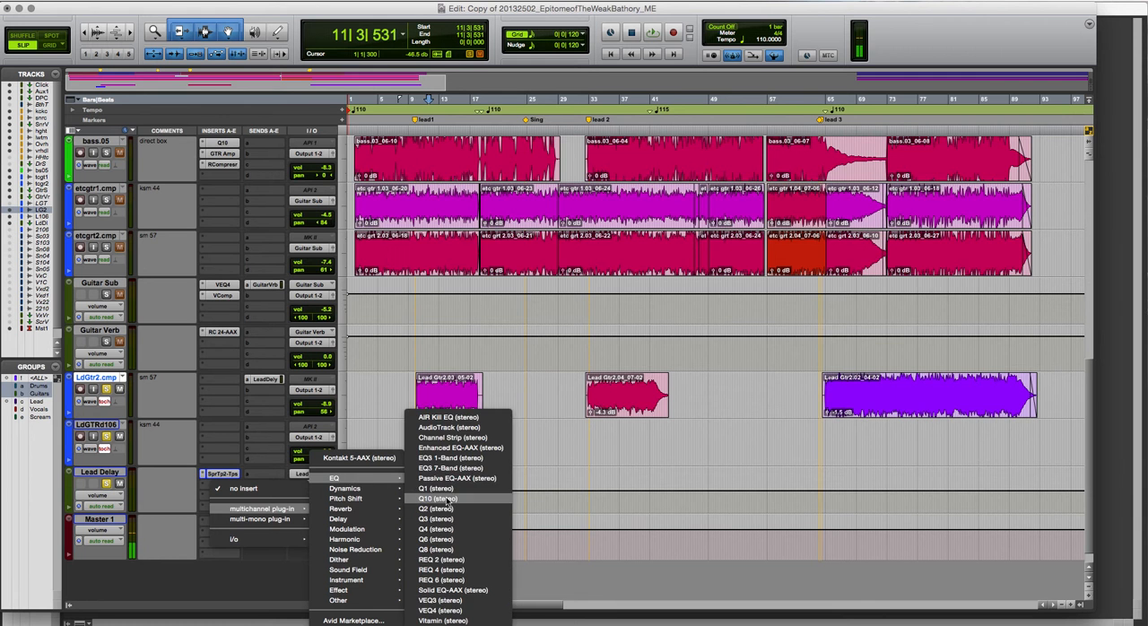
left_click(445, 497)
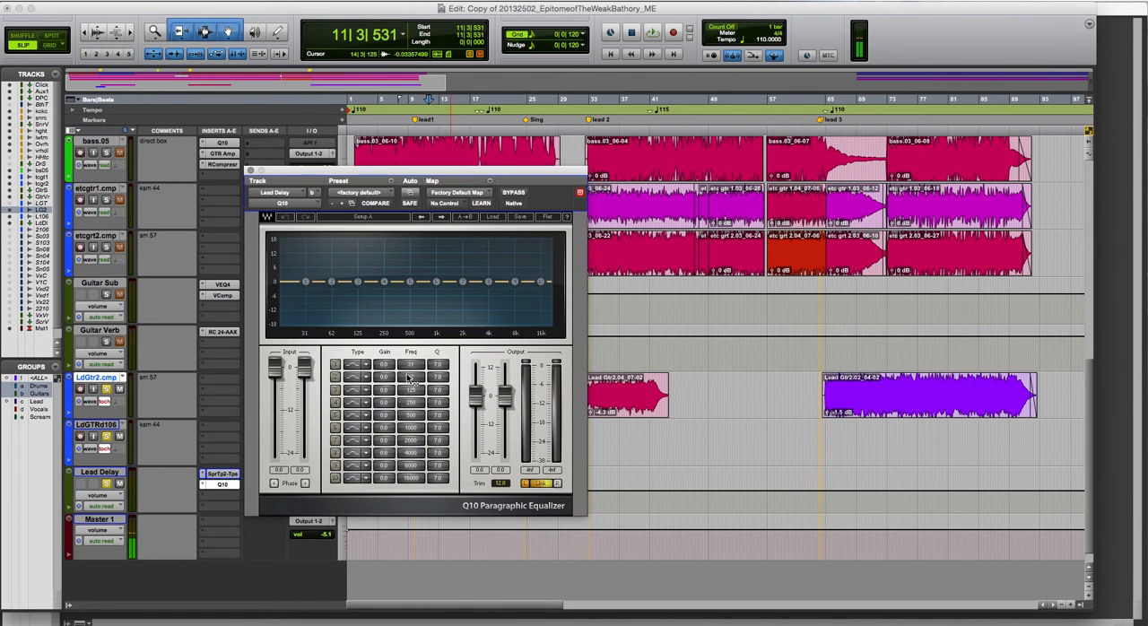
- Enable Q10's band 4 as a high-pass filter and set its frequency to about 561 Hz
left_click(364, 405)
left_click(395, 467)
left_click(336, 403)
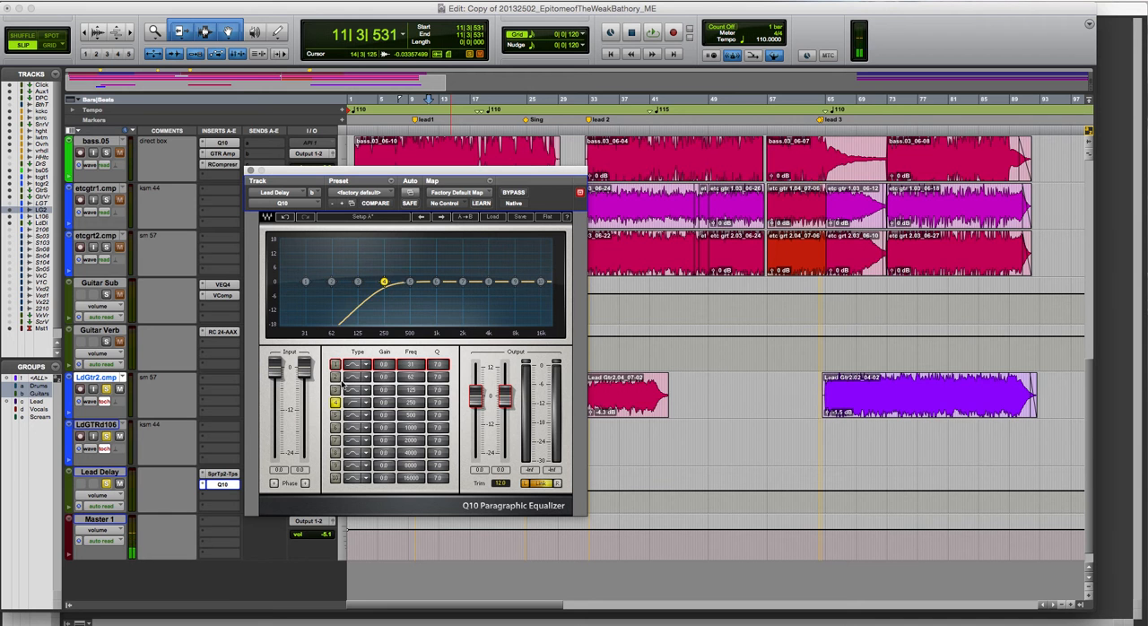
left_click_drag(384, 282, 410, 282)
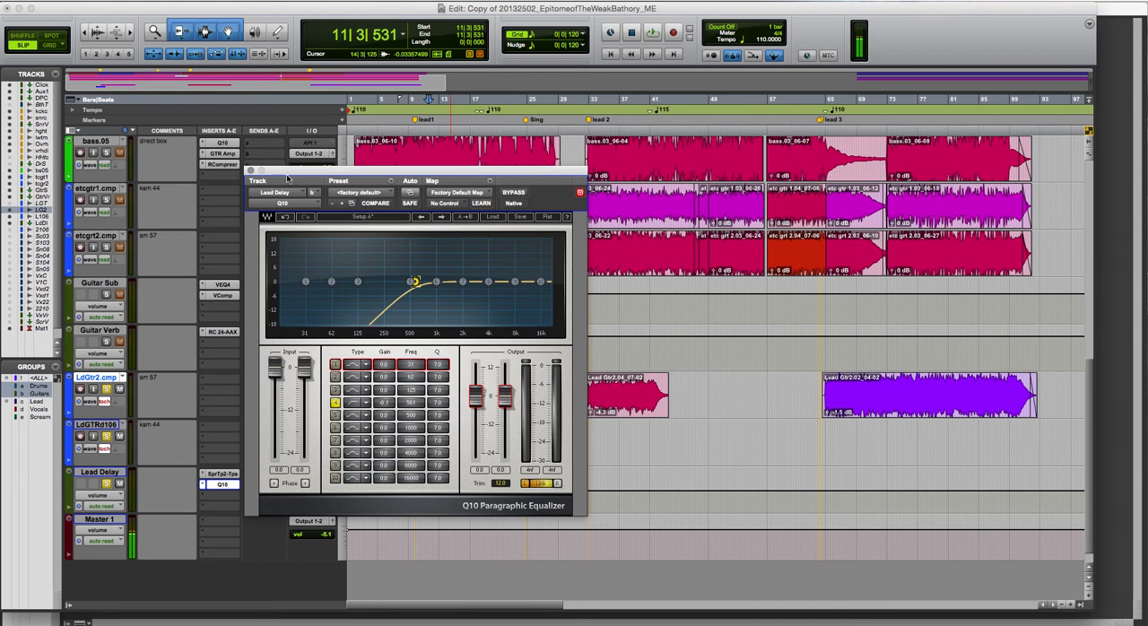
- Move the Q10 window clear of the track inserts and insert the VEQ4 (mono) equalizer on LdGtr2.cmp
left_click_drag(290, 175, 661, 42)
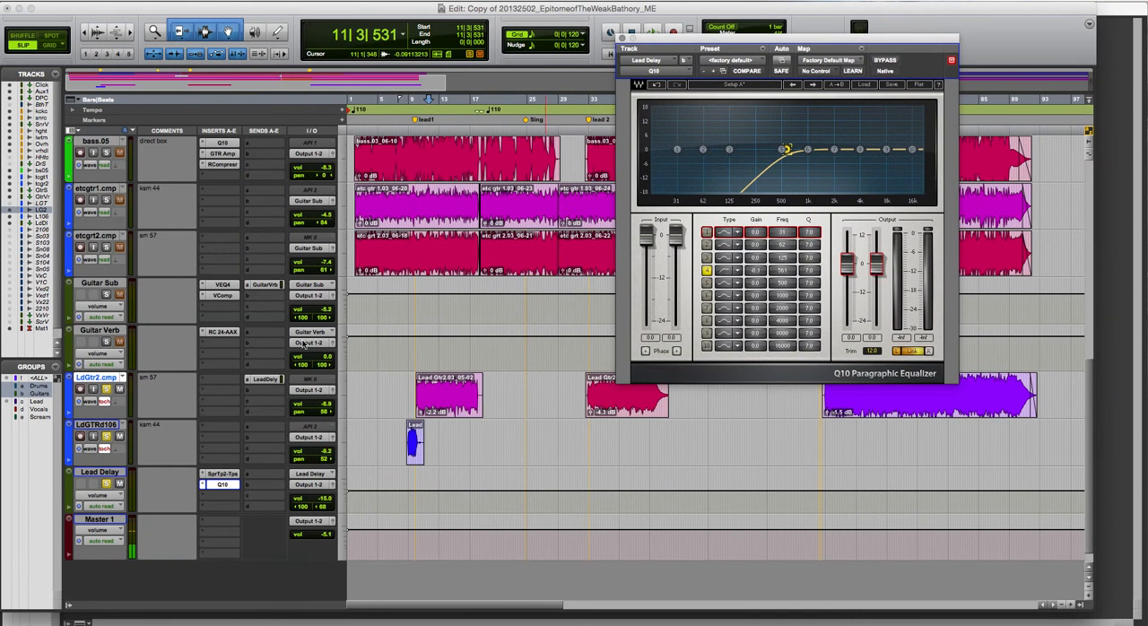
left_click(226, 384)
mouse_move(241, 404)
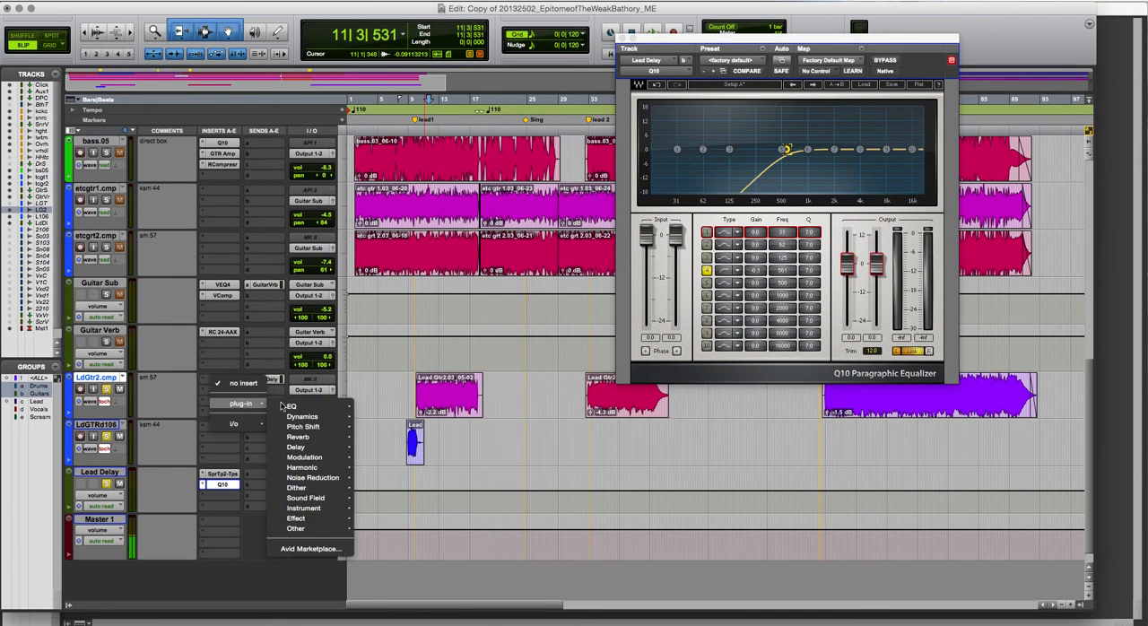
mouse_move(296, 406)
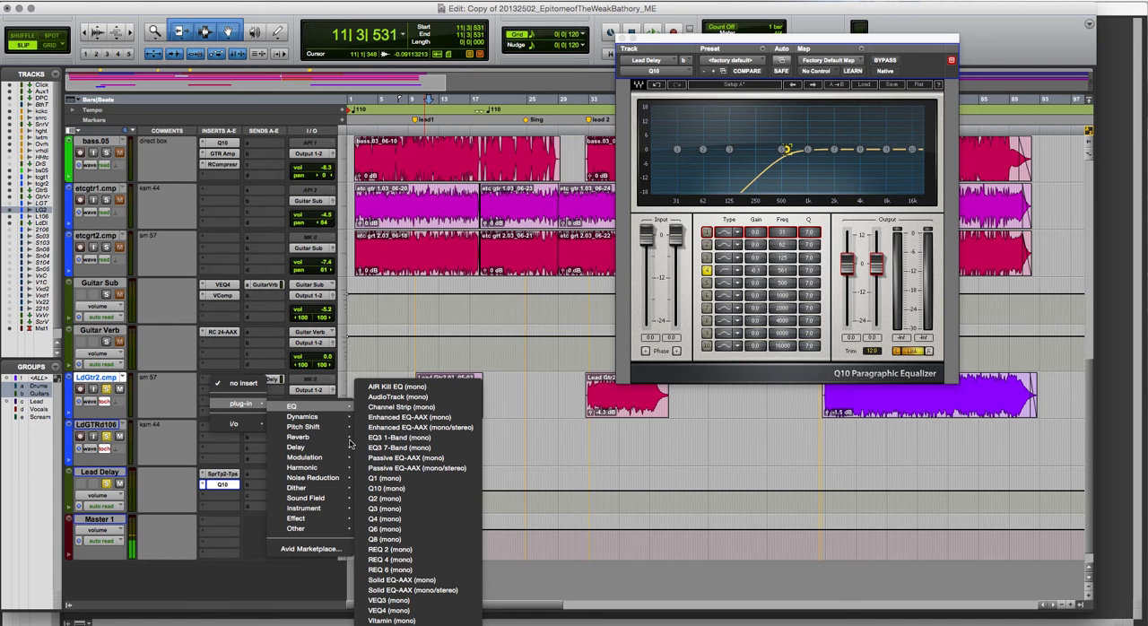
left_click(404, 610)
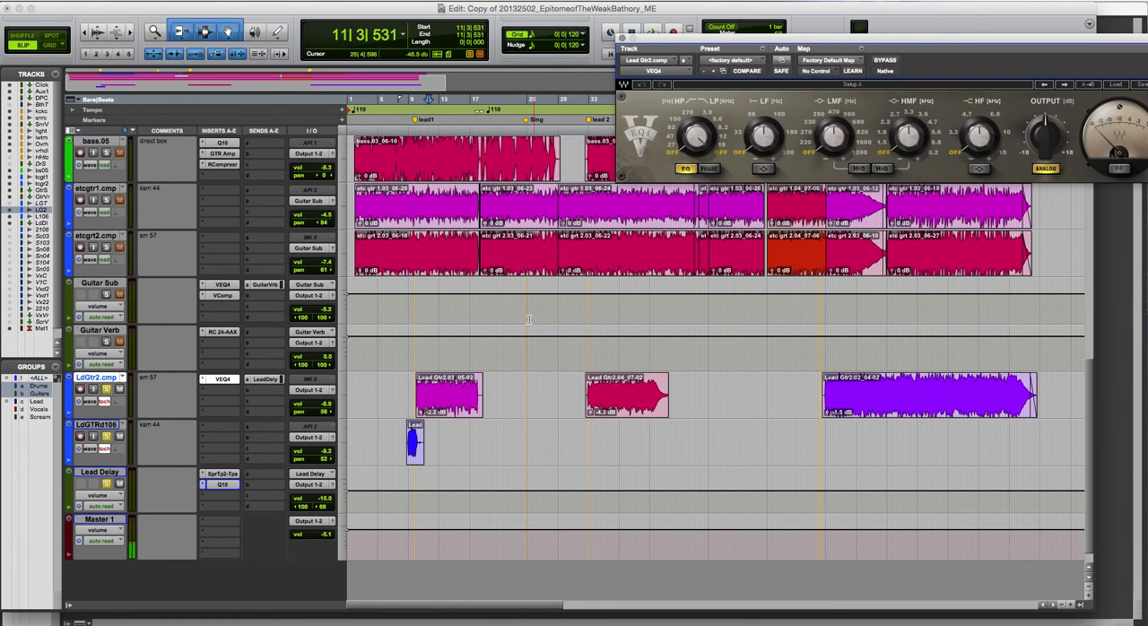
- Reposition the VEQ4 window, select the first lead clip on LdGtr2.cmp and engage VEQ4's high-pass filter
left_click_drag(691, 43, 361, 137)
left_click(467, 403)
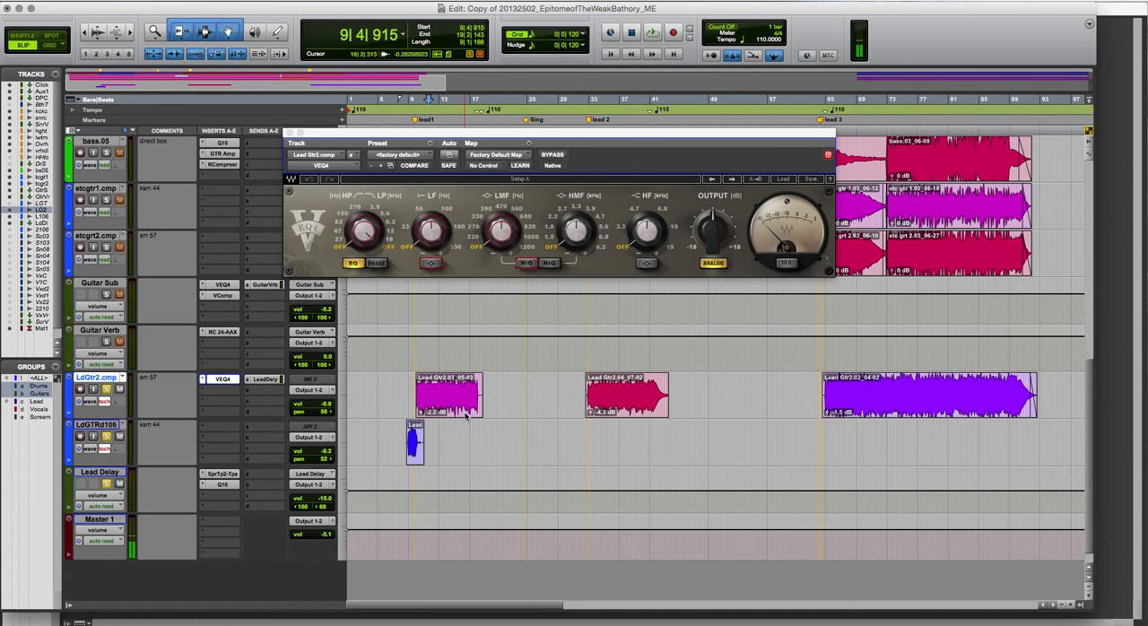
left_click(343, 221)
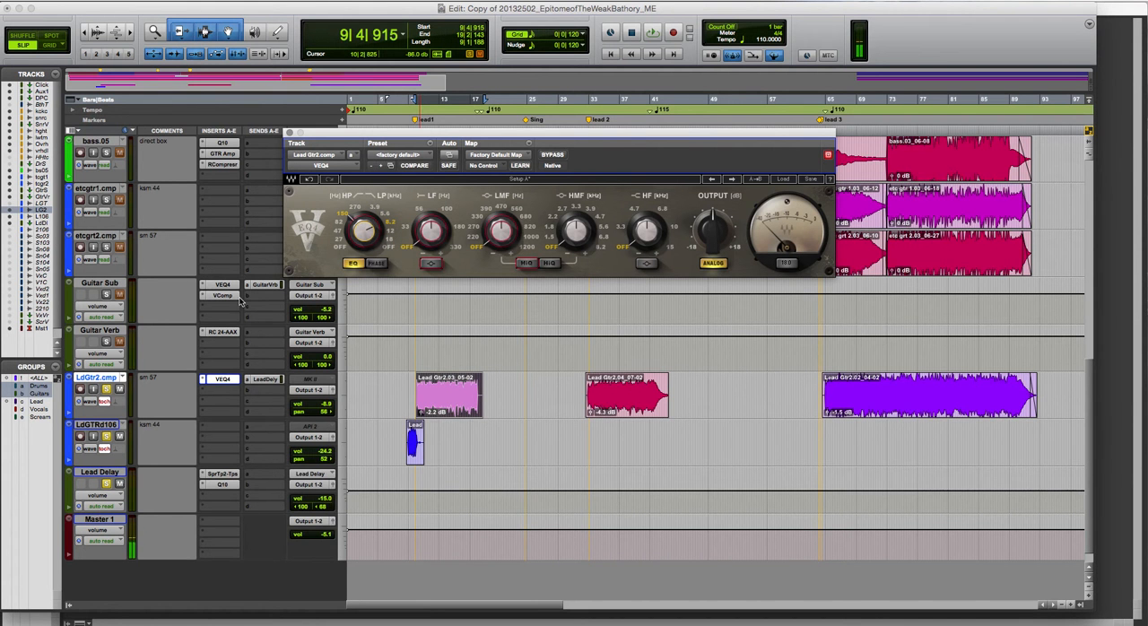
- Try copying Guitar Sub's VEQ4 onto LdGtr2.cmp and load the Guitar factory preset into the VEQ4 on that track
left_click_drag(227, 286, 236, 381)
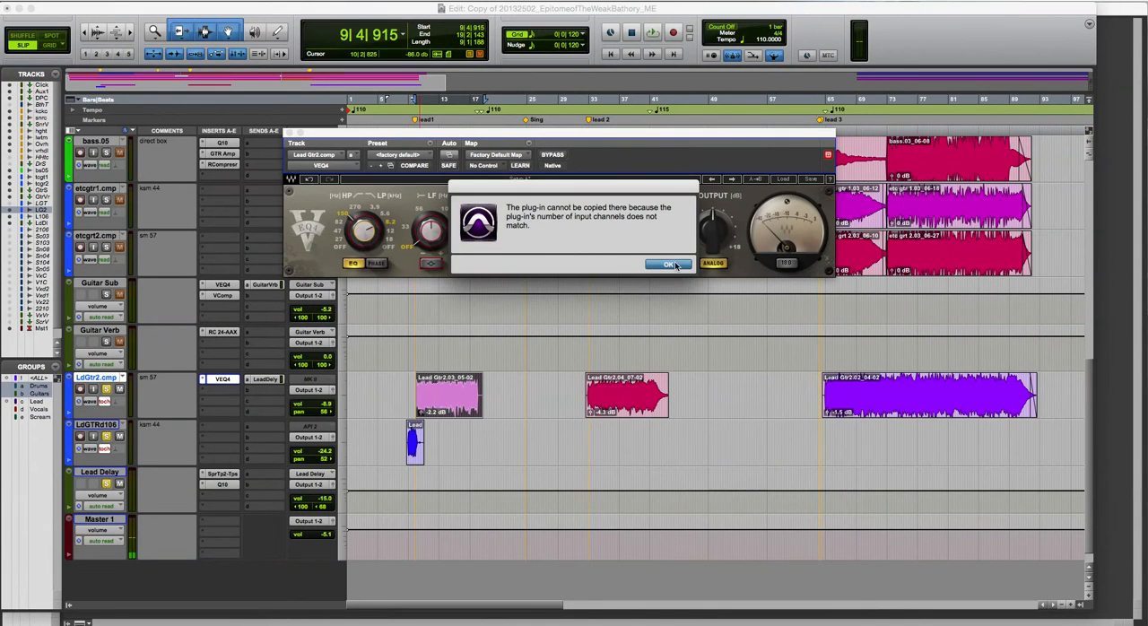
left_click(668, 264)
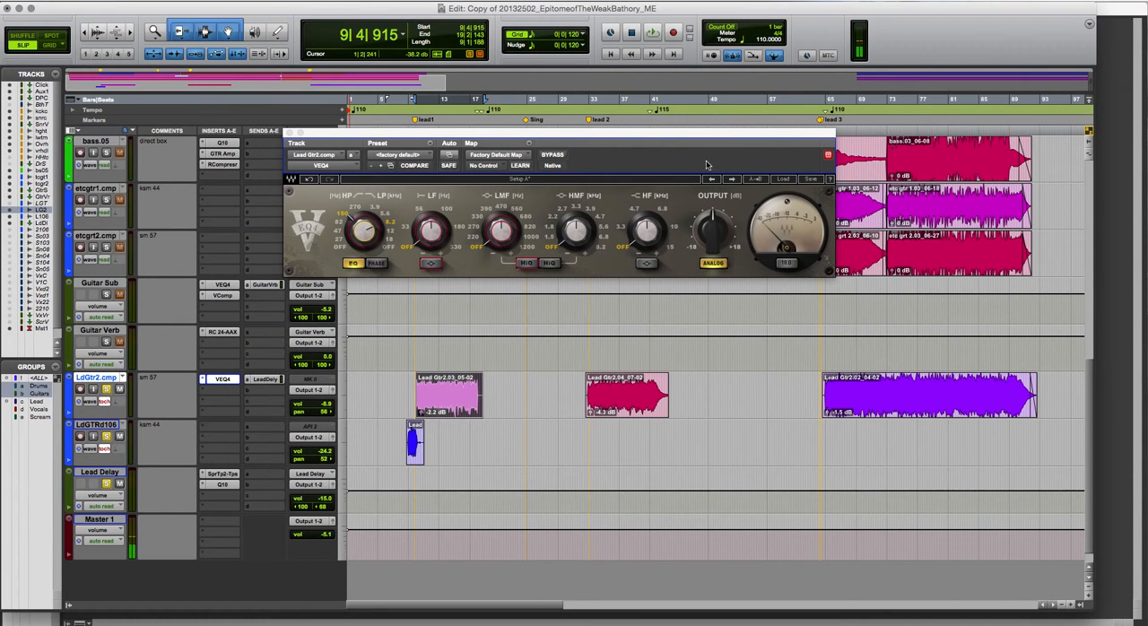
left_click(781, 180)
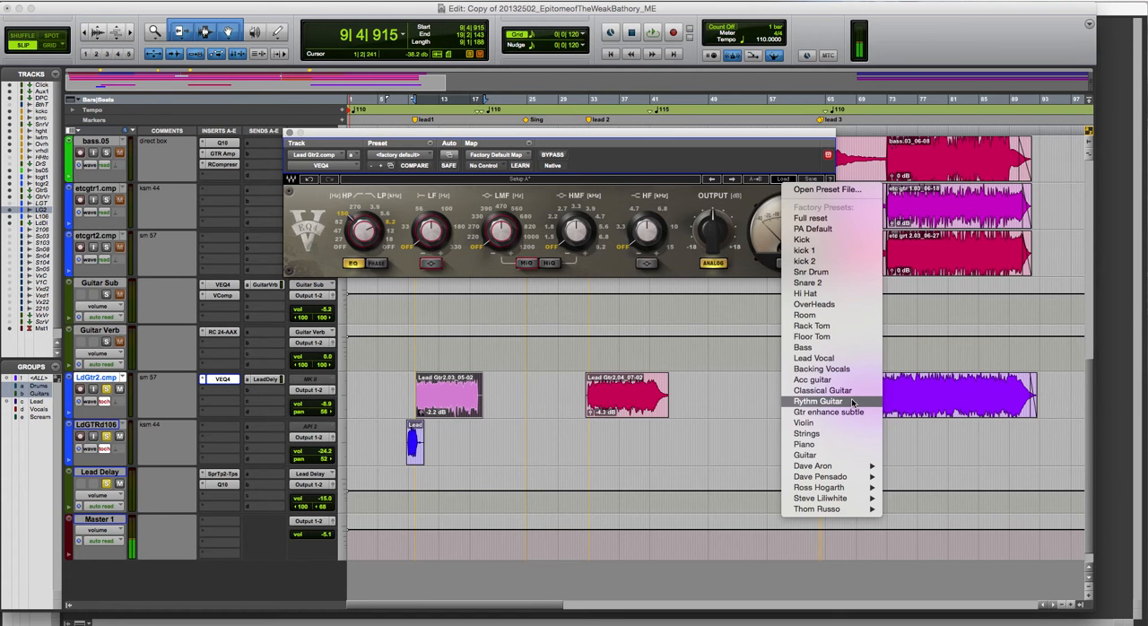
left_click(843, 457)
- While playing the first lead, set VEQ4's LMF band to 390 Hz, adjust its gain and enable the band's HiQ
key("space")
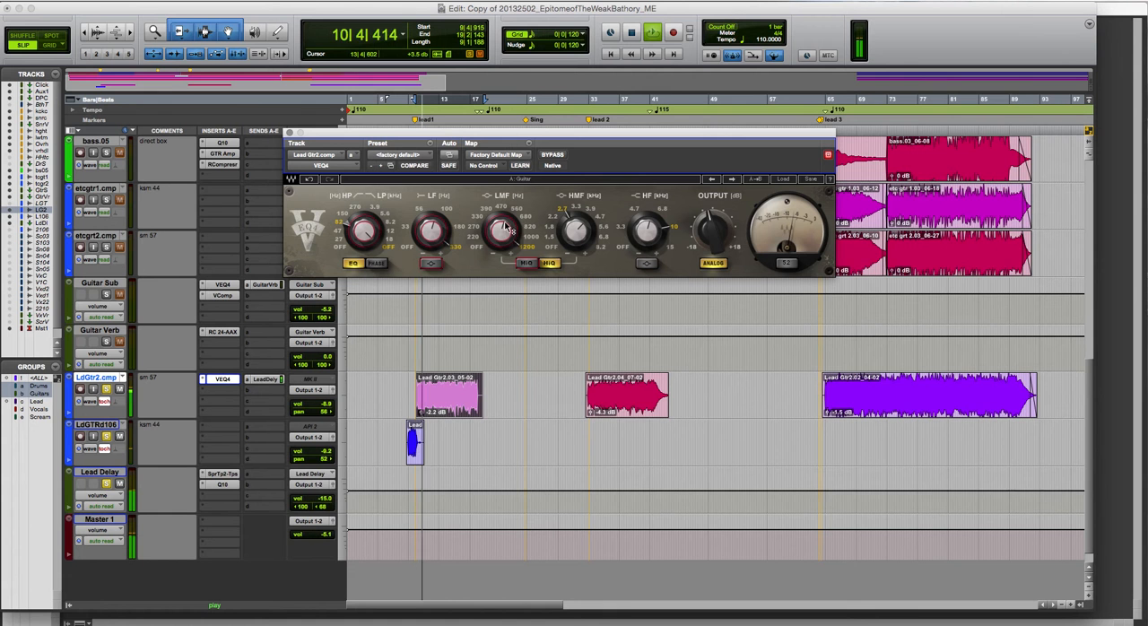
left_click_drag(520, 237, 492, 221)
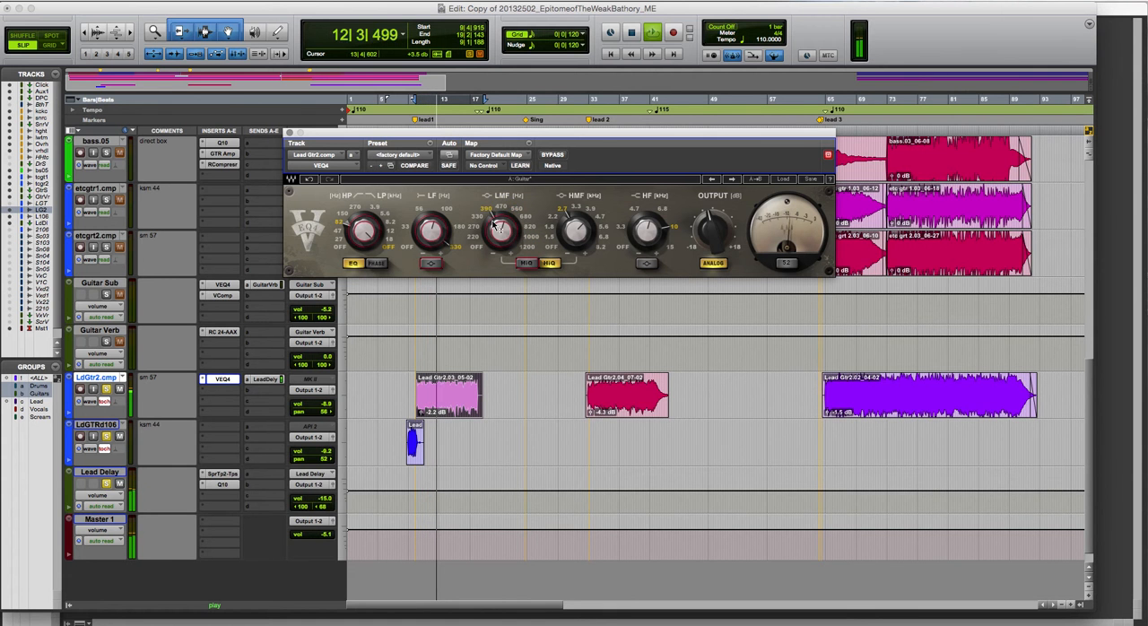
left_click(500, 230)
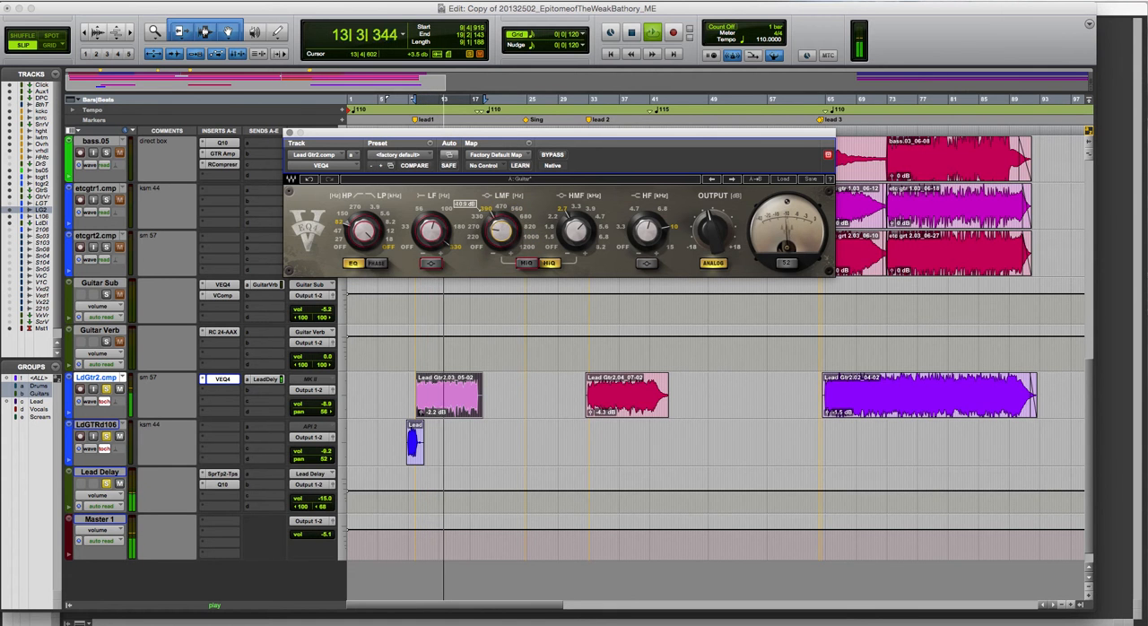
left_click(526, 264)
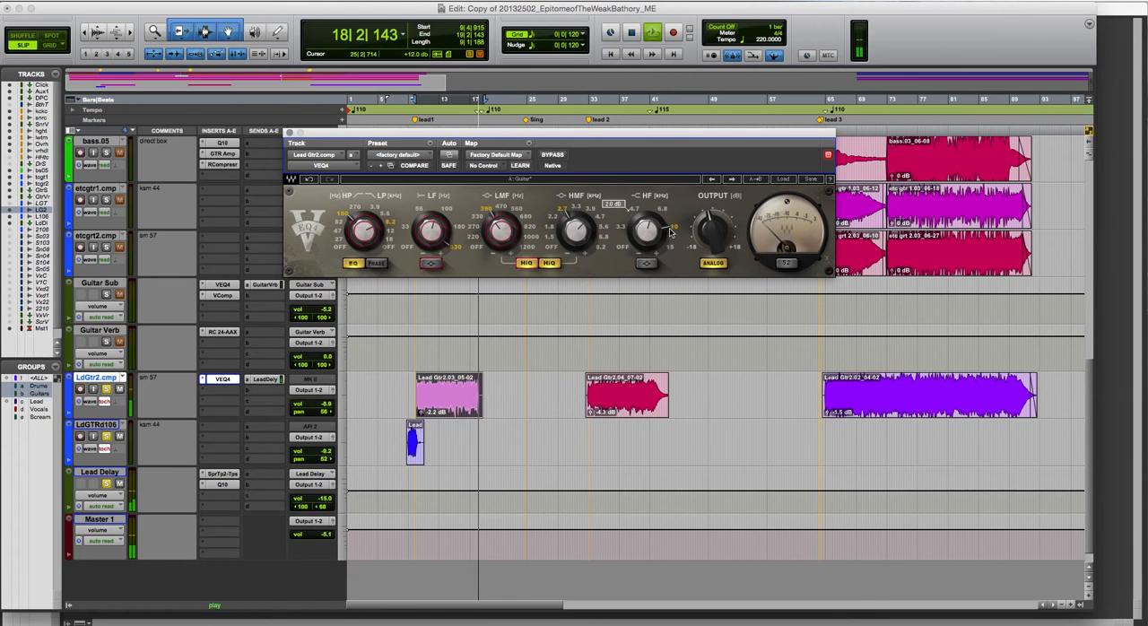
- Set VEQ4's HF frequency to 4.7 kHz and adjust the HF and HMF gains while auditioning the soloed lead
left_click(632, 211)
key("space")
key("space")
left_click_drag(645, 226, 645, 237)
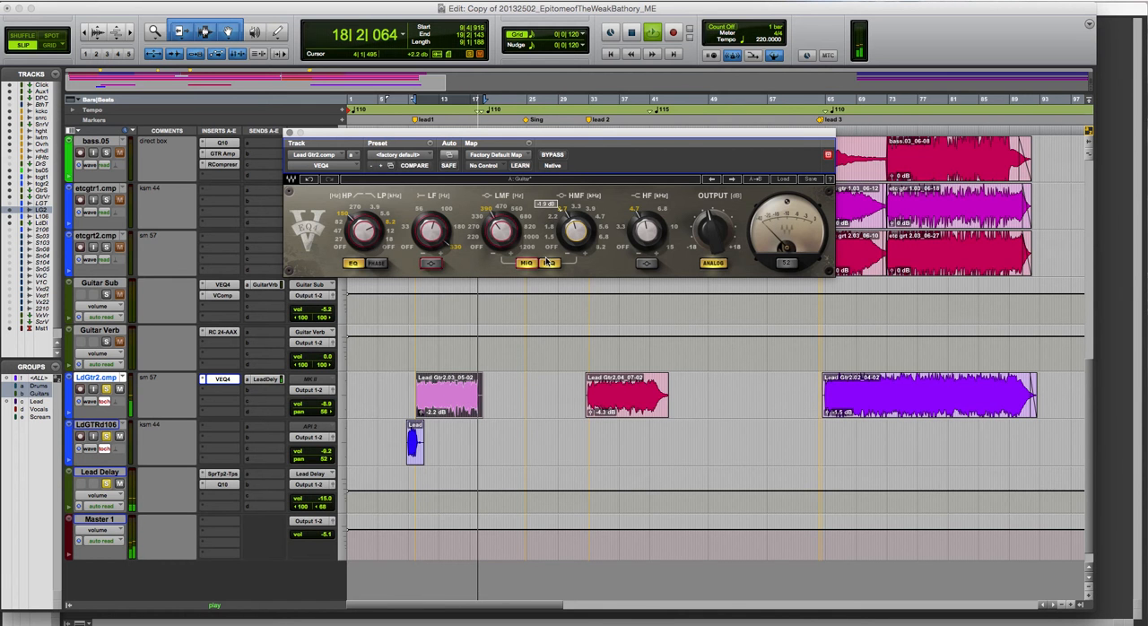
key("space")
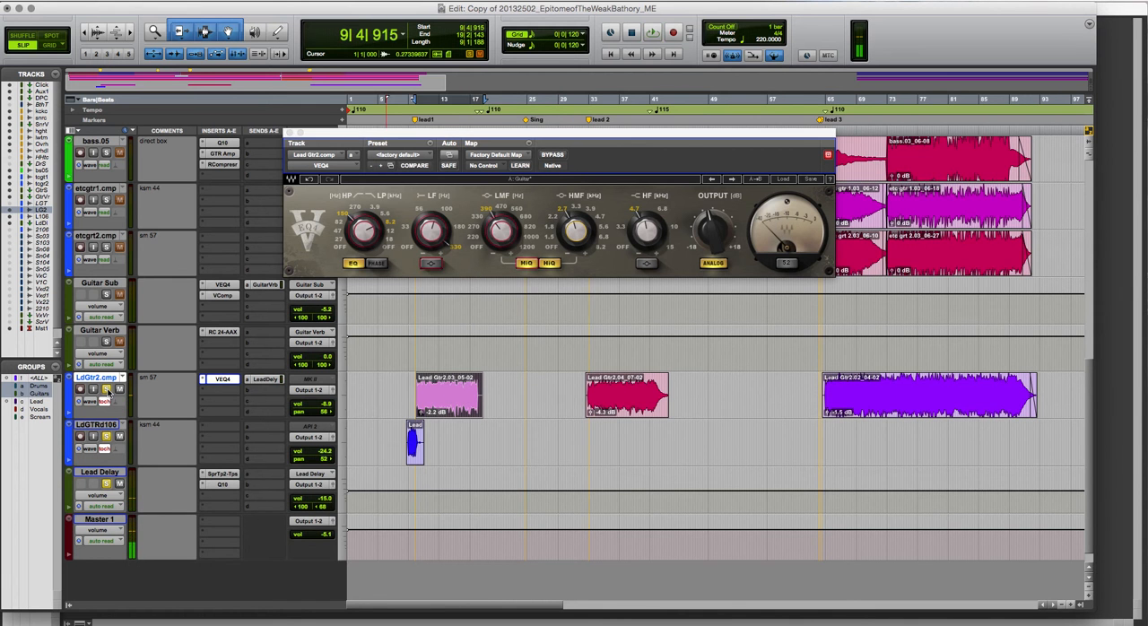
- Unsolo the lead guitar and delay tracks and audition the first lead in the full mix
key("space")
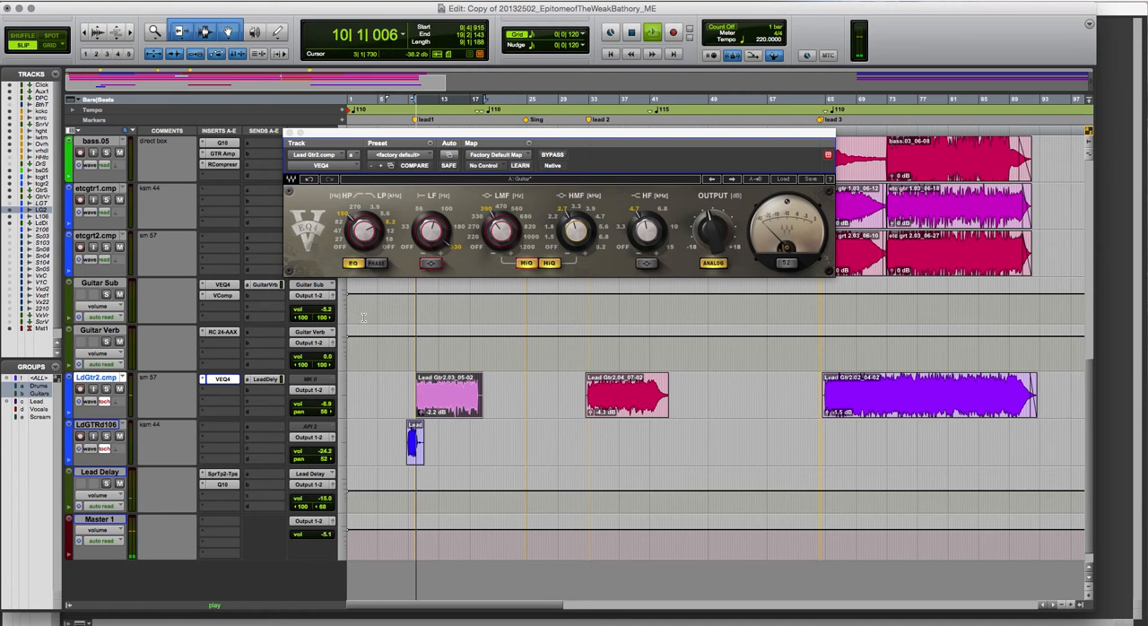
left_click(405, 384)
key("space")
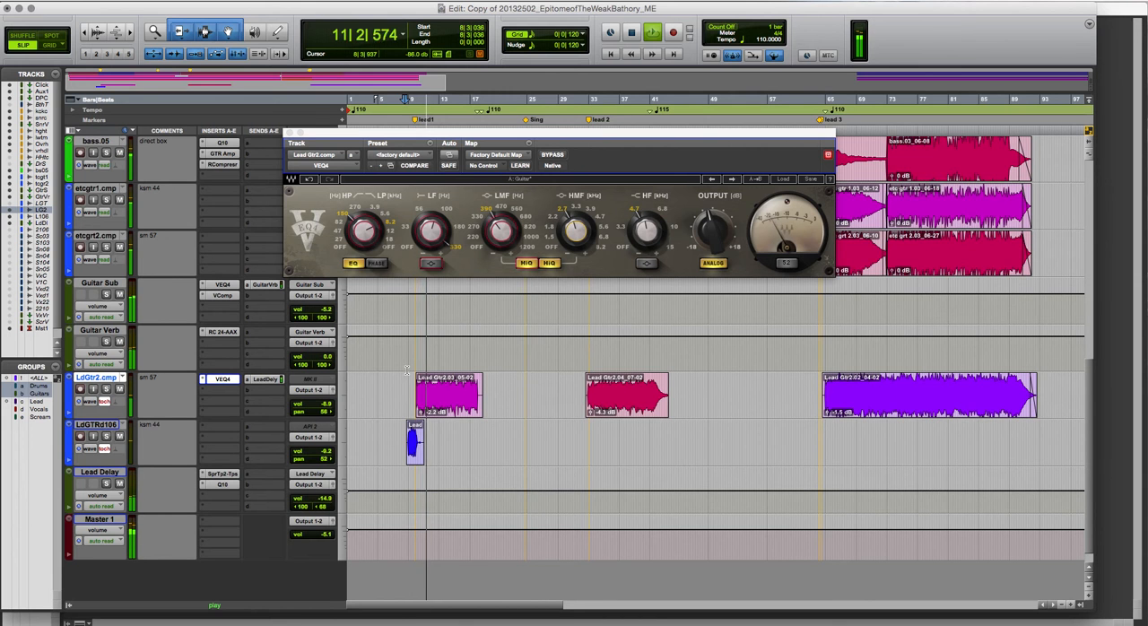
scroll(408, 371, "up", 3)
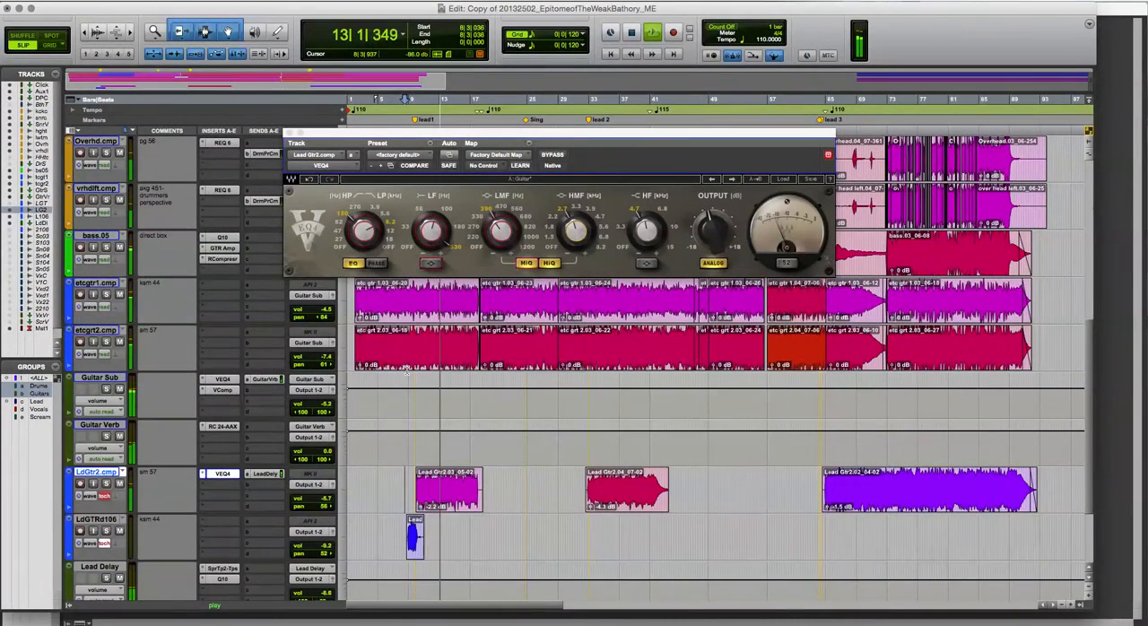
key("space")
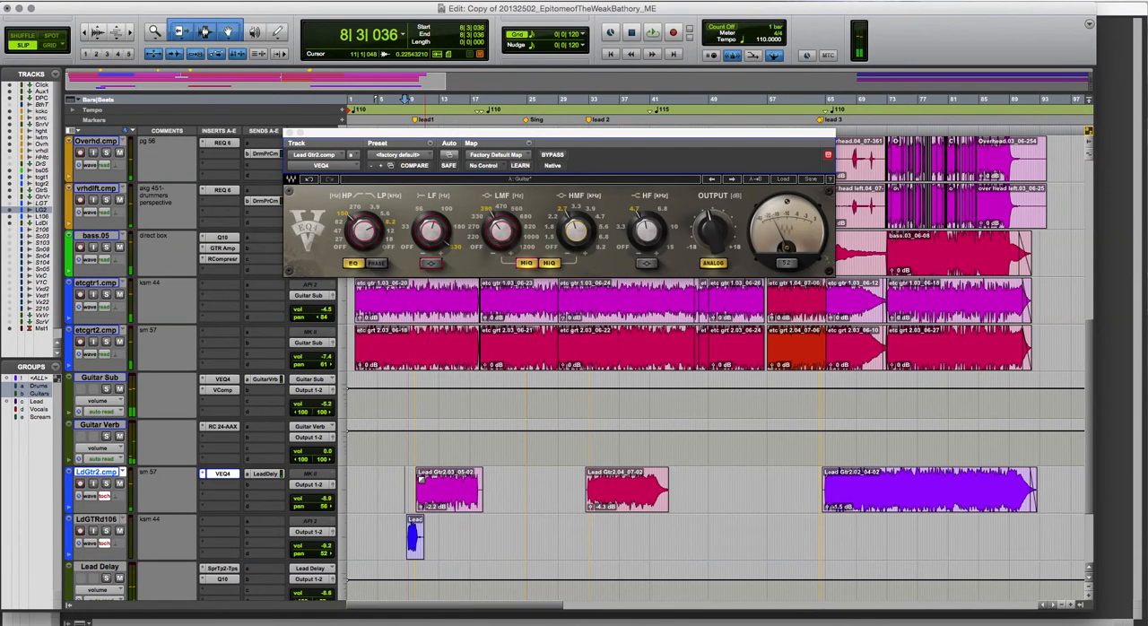
key("space")
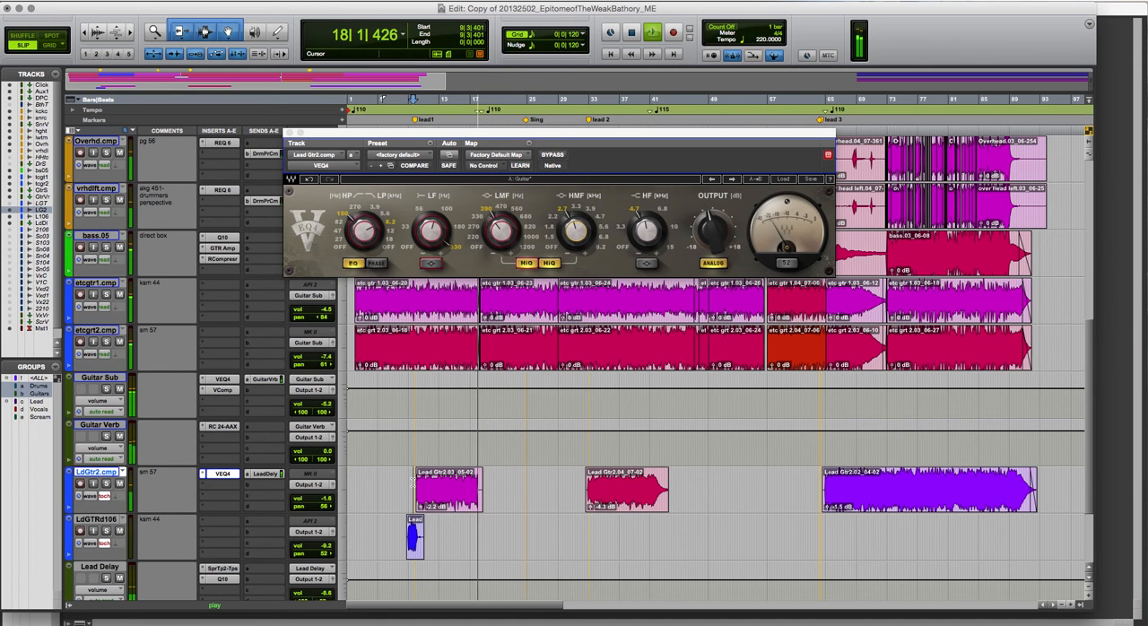
key("space")
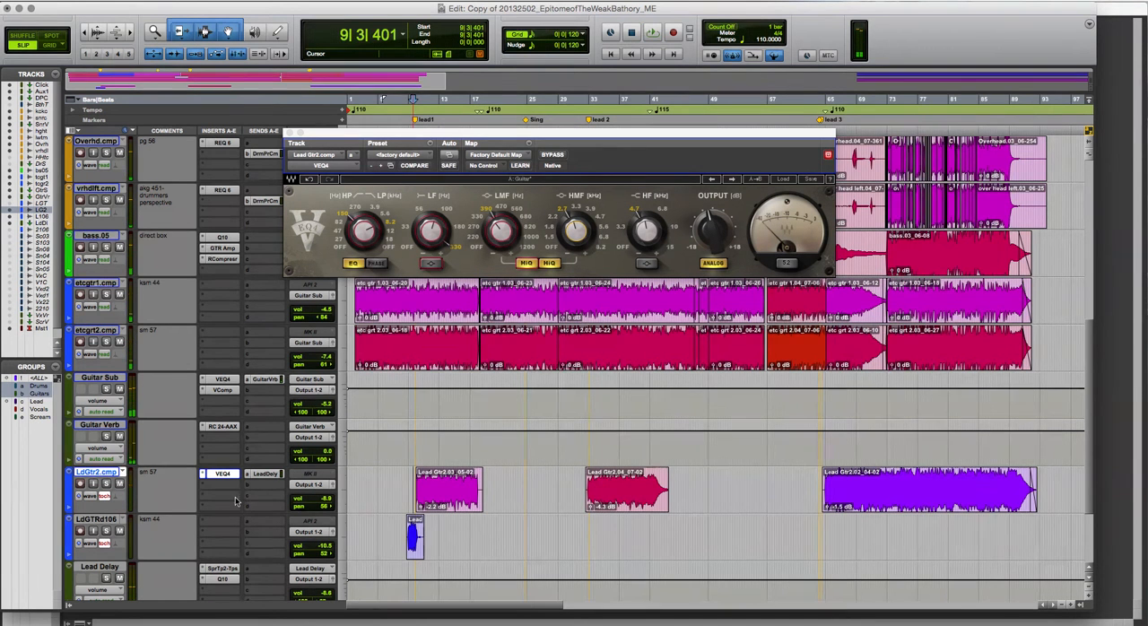
- Set the Lead Delay track's automation mode to touch
scroll(235, 500, "down", 5)
left_click(104, 457)
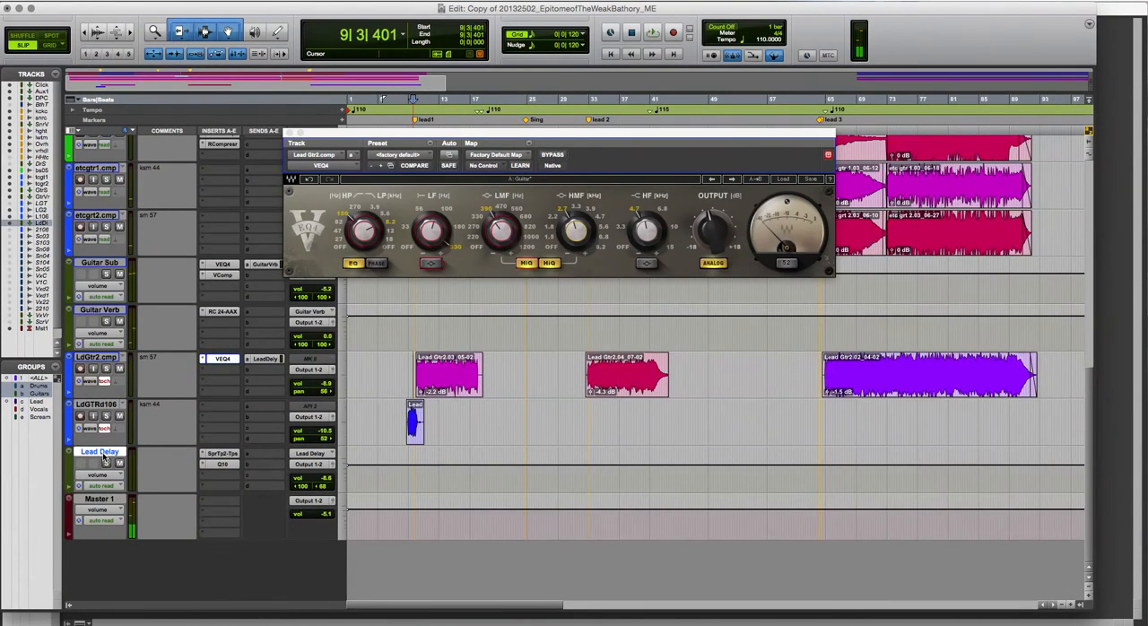
left_click(112, 485)
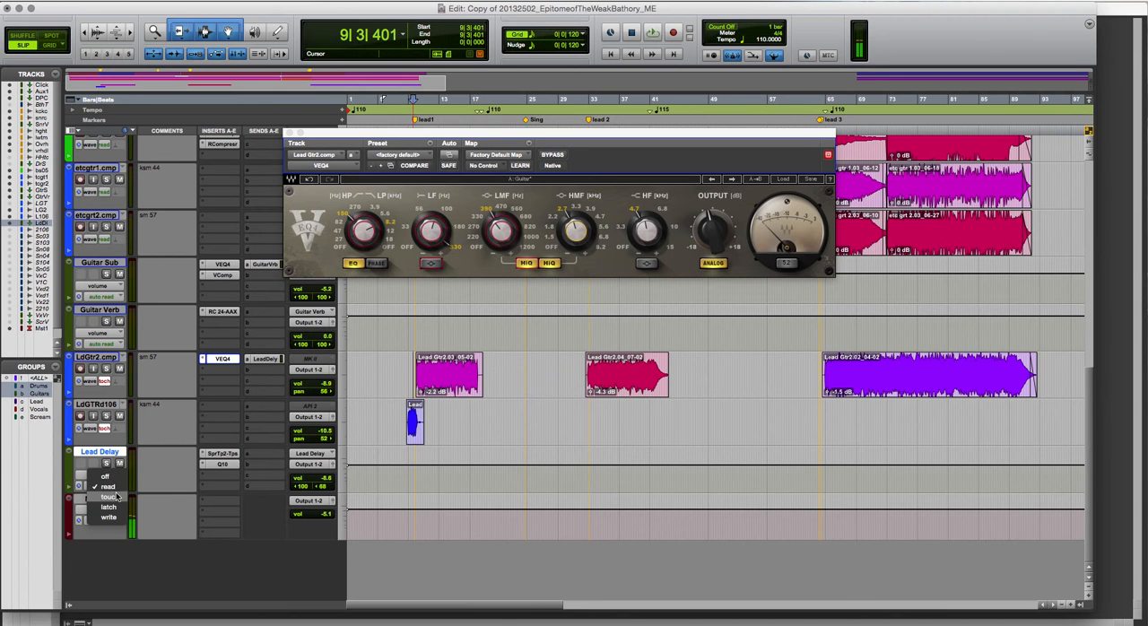
left_click(111, 496)
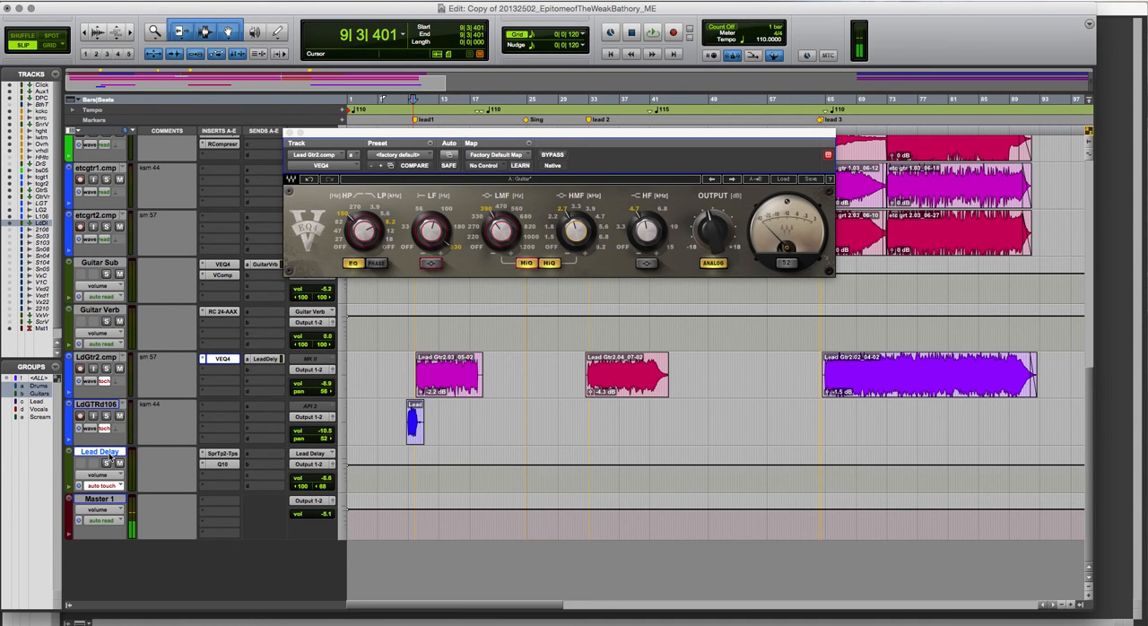
- Record a rising volume automation ride on Lead Delay from bar 14 to the end of the first lead and play it back
left_click(446, 415)
key("space")
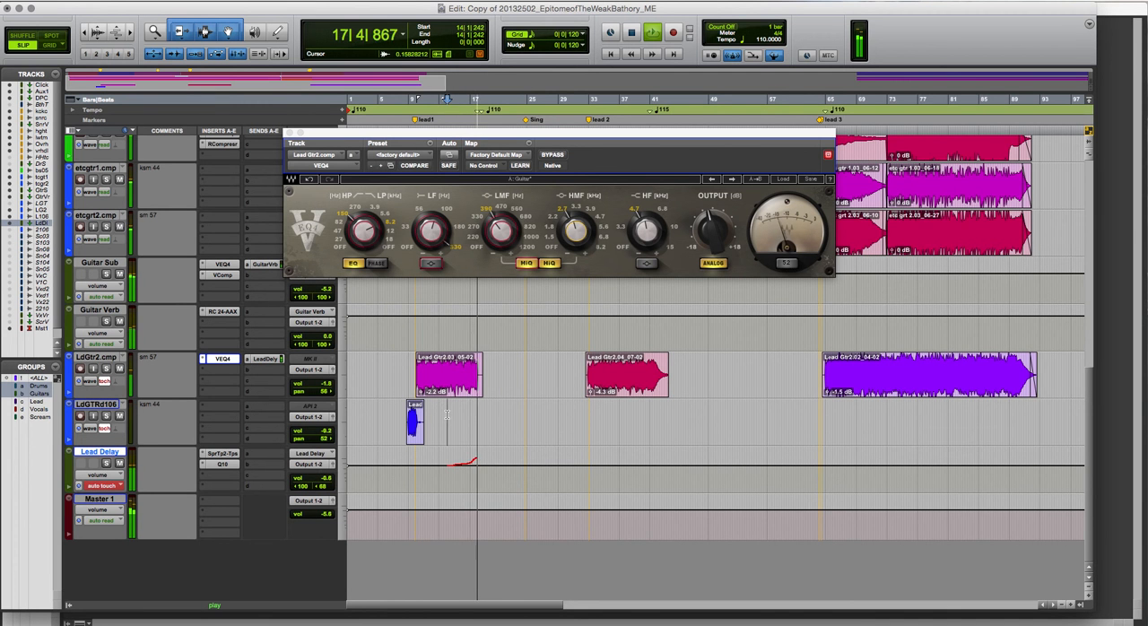
key("space")
key("space")
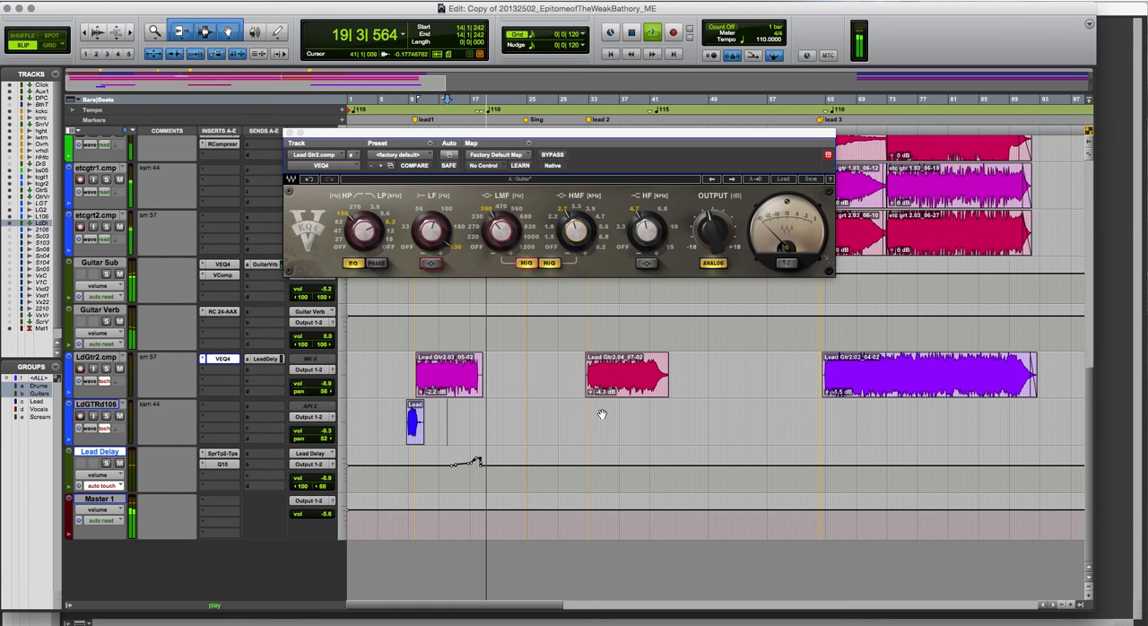
key("space")
- Close the VEQ4 window, look over the session's tracks and widen the Edit window
left_click(288, 131)
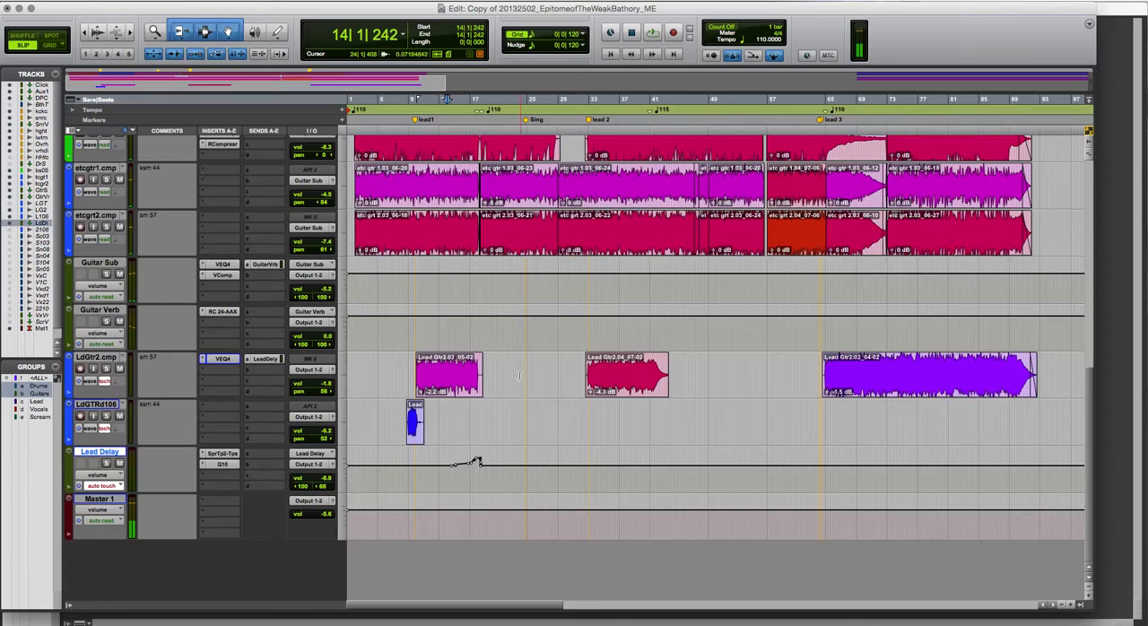
scroll(480, 312, "up", 10)
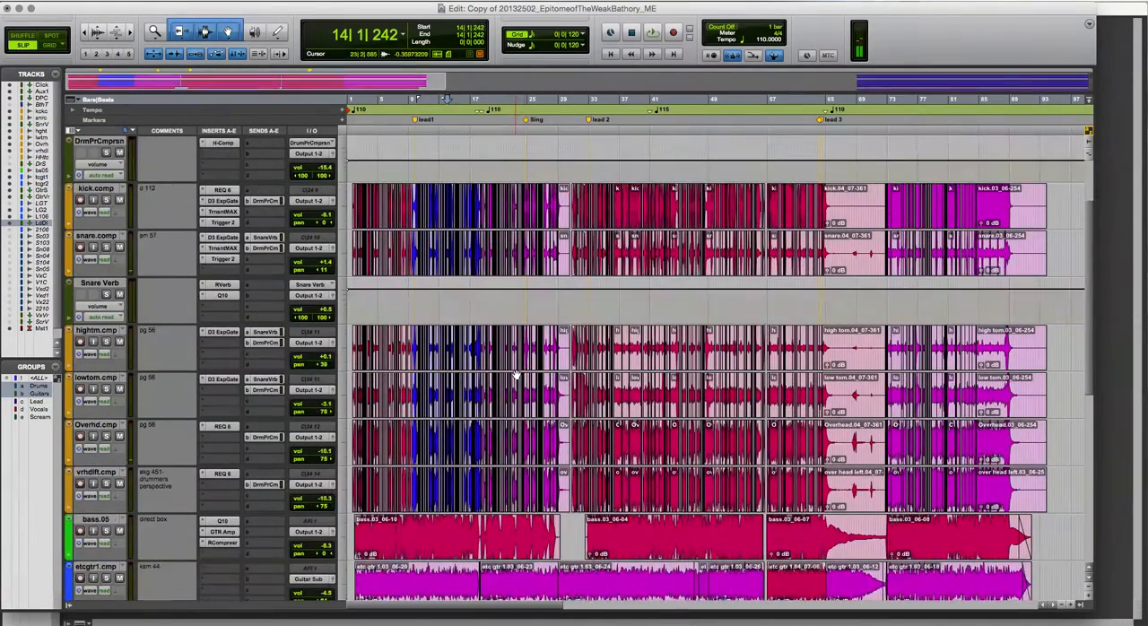
scroll(517, 376, "up", 3)
scroll(445, 343, "down", 12)
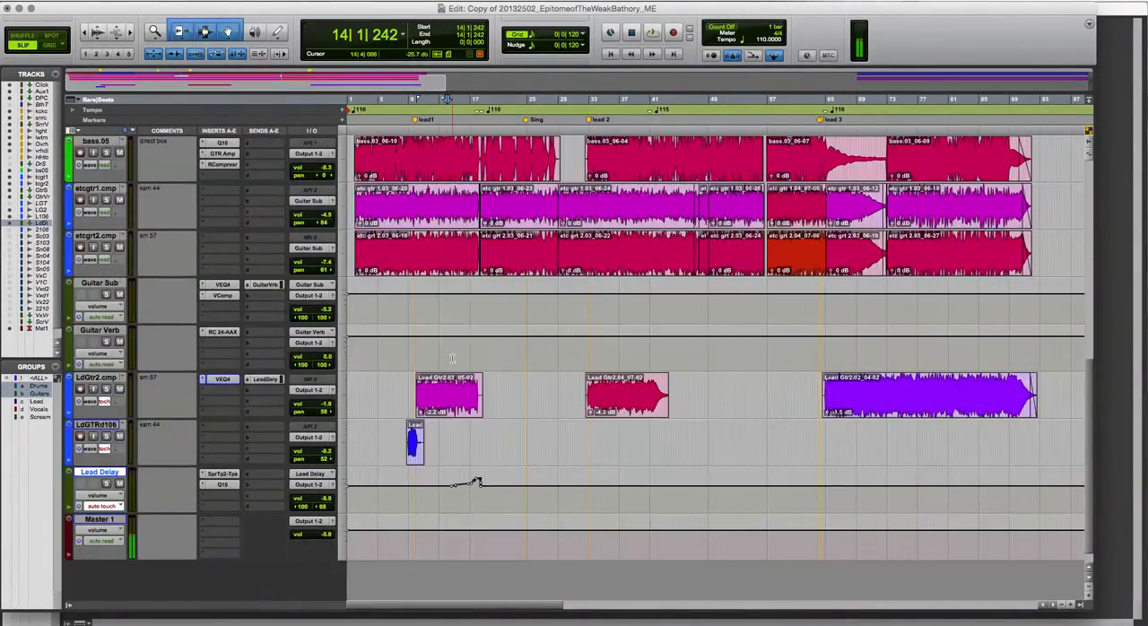
scroll(439, 348, "up", 5)
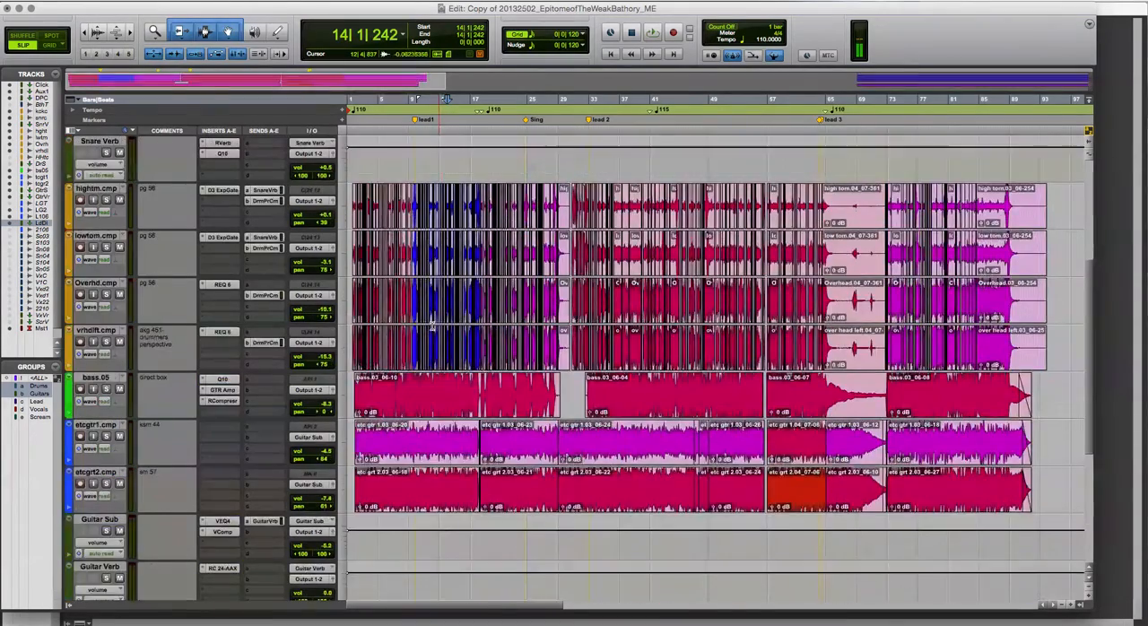
scroll(433, 314, "up", 5)
scroll(439, 315, "down", 1)
scroll(441, 318, "down", 4)
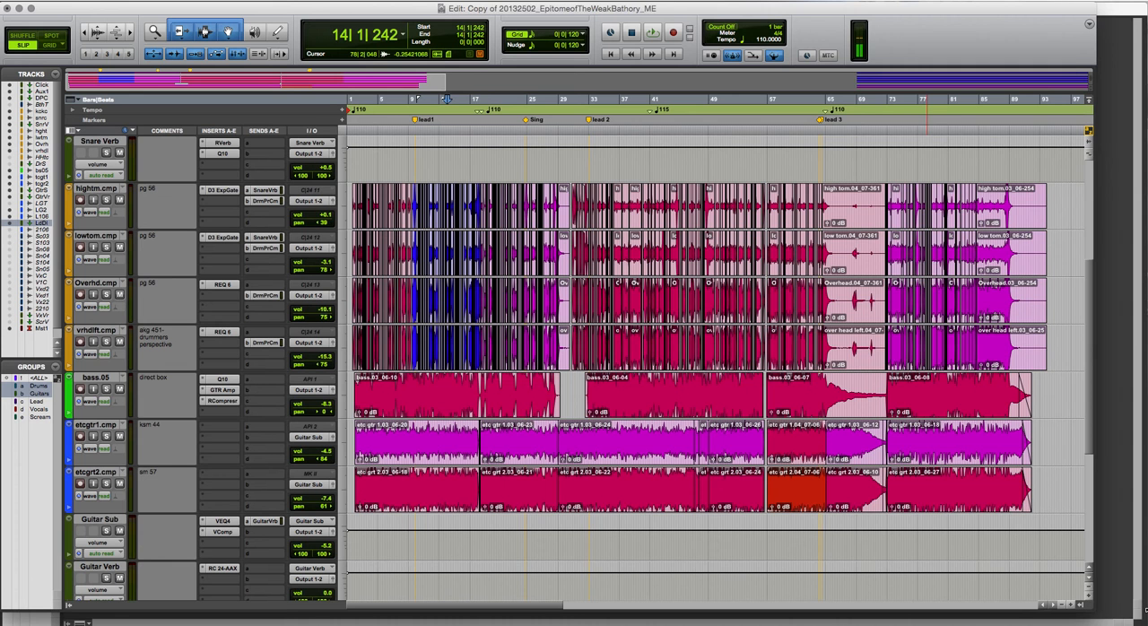
left_click_drag(1145, 609, 1140, 612)
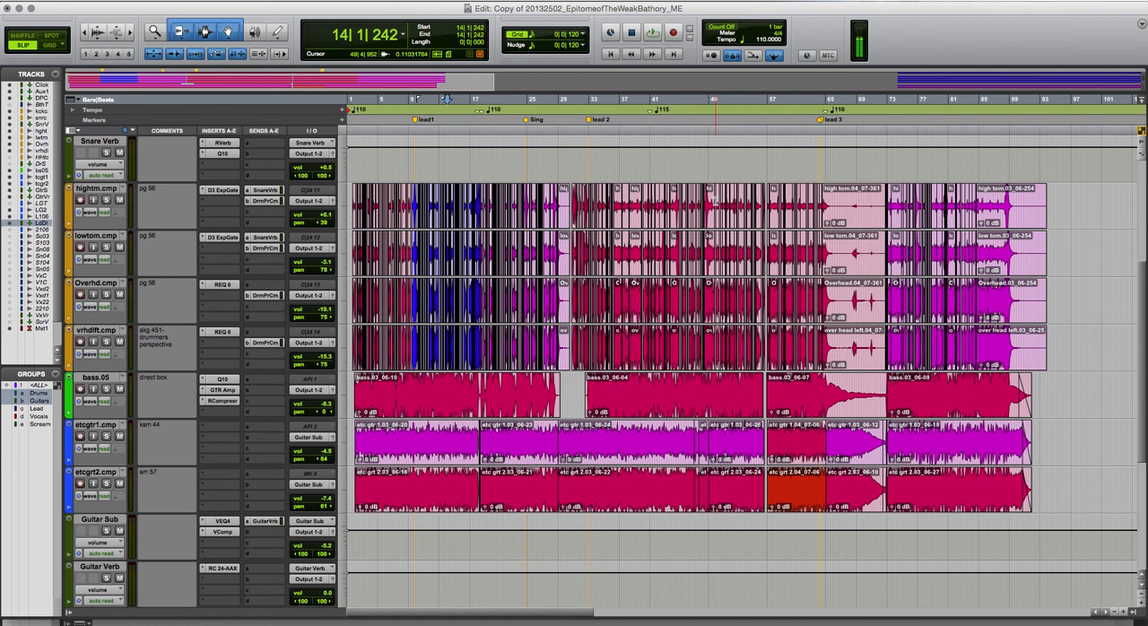
- Return the Lead Delay track's automation mode to read
scroll(772, 331, "down", 5)
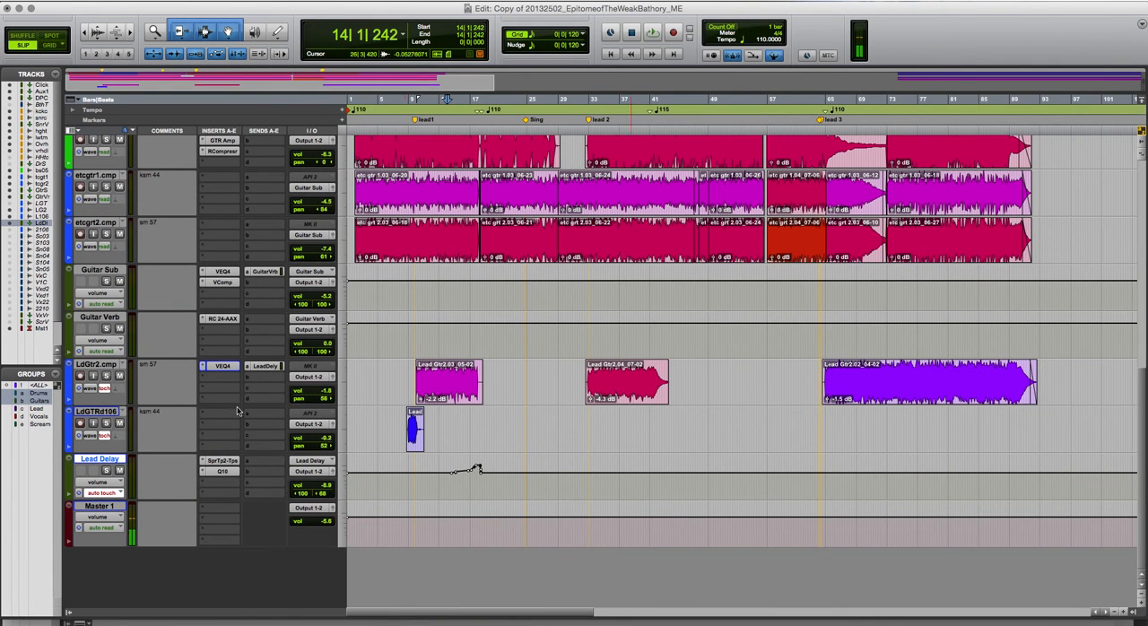
left_click(115, 492)
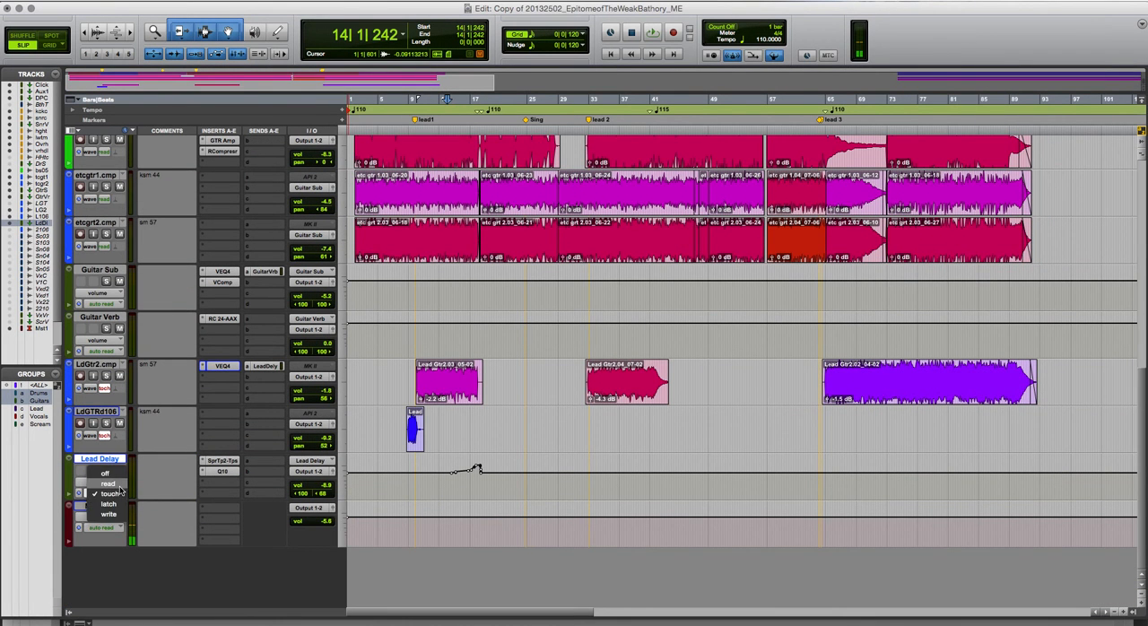
left_click(118, 485)
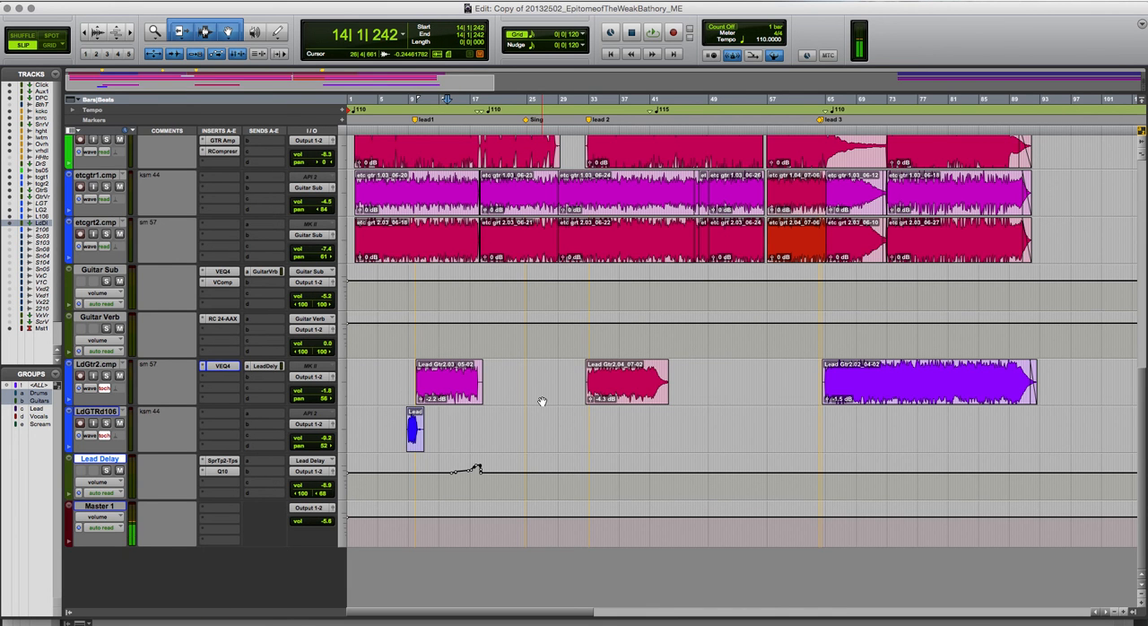
key("super+Tab")
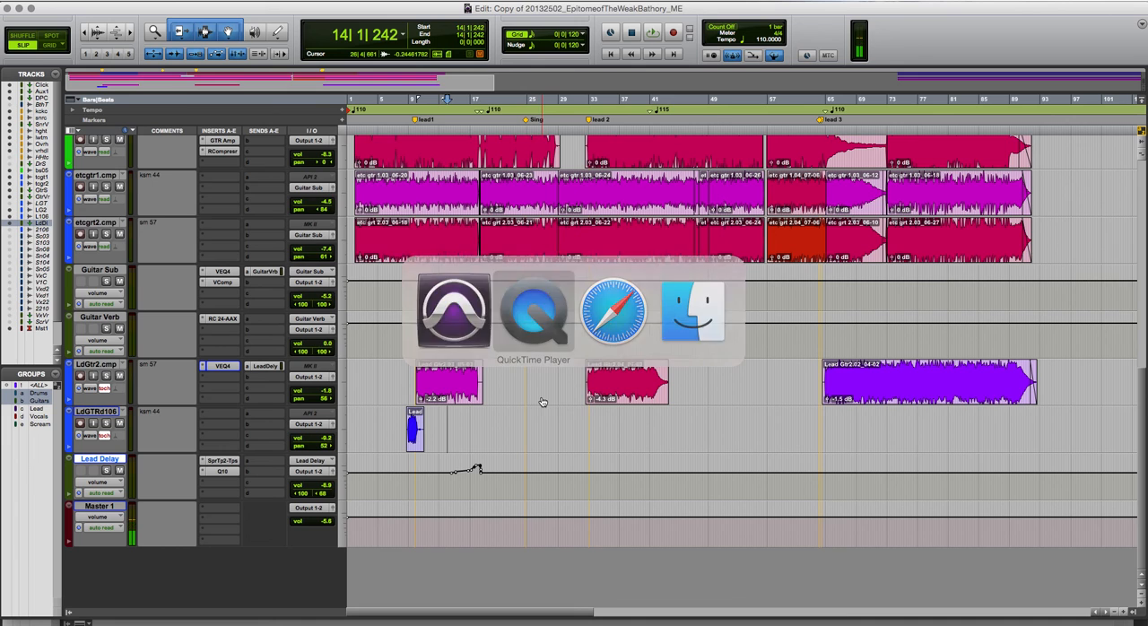